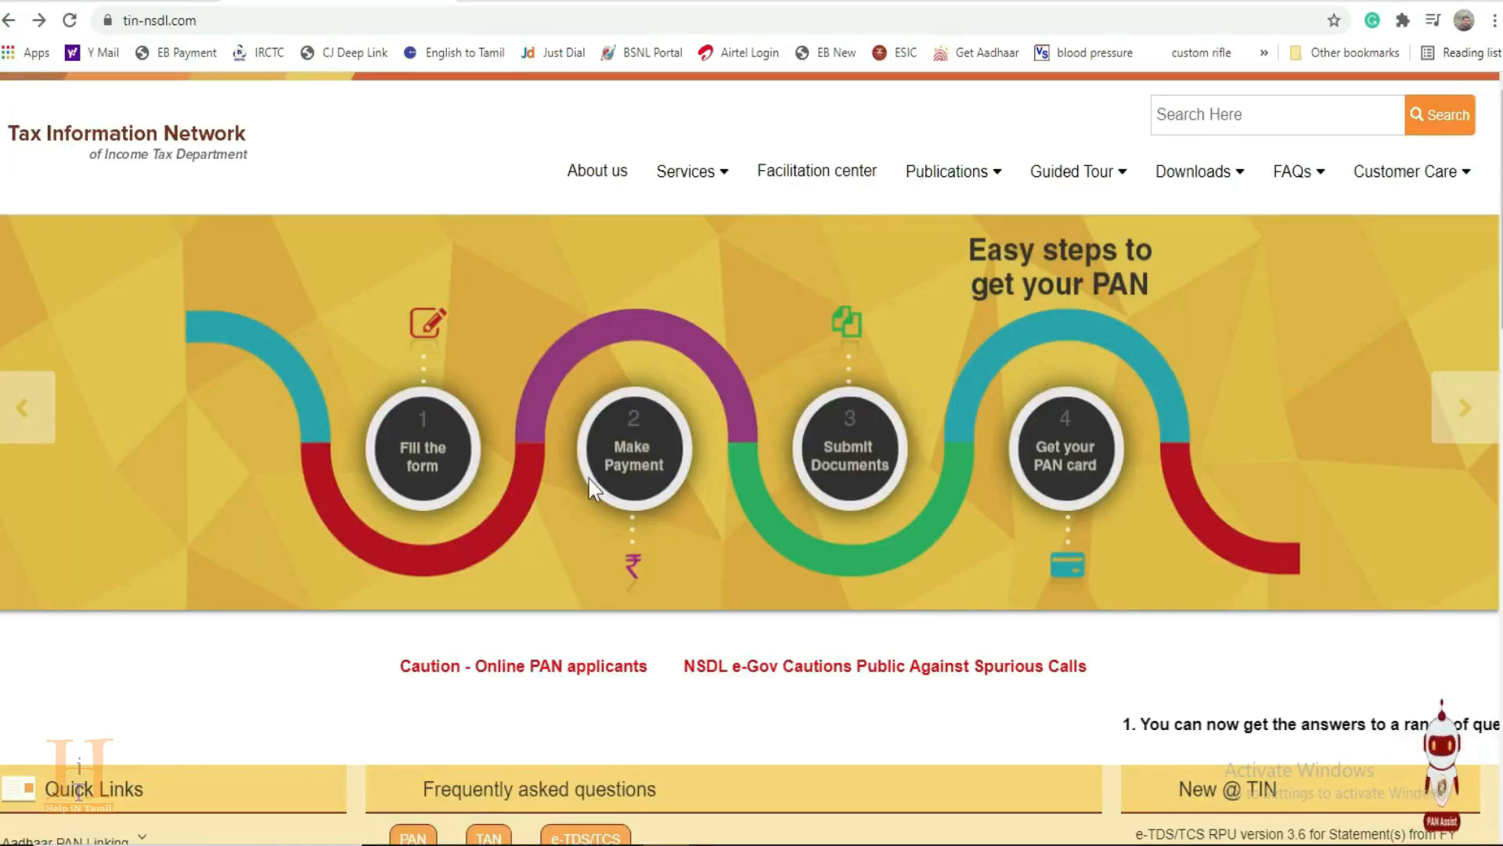
# Step: Open the Paperless PAN application form from the Online PAN Services quick links
pyautogui.scroll(-4, 252, 466)
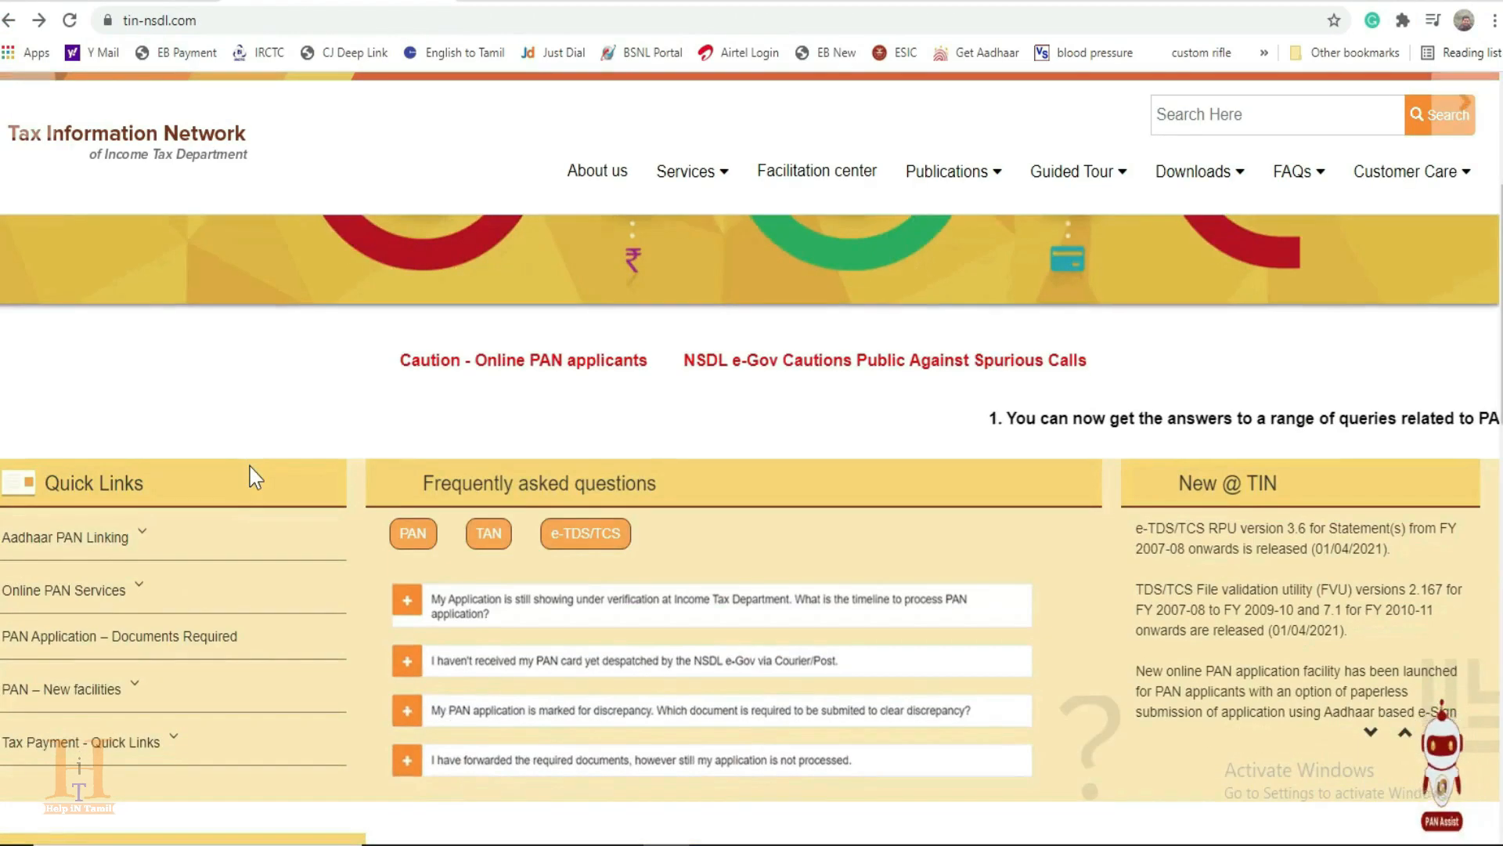
pyautogui.scroll(-1, 251, 467)
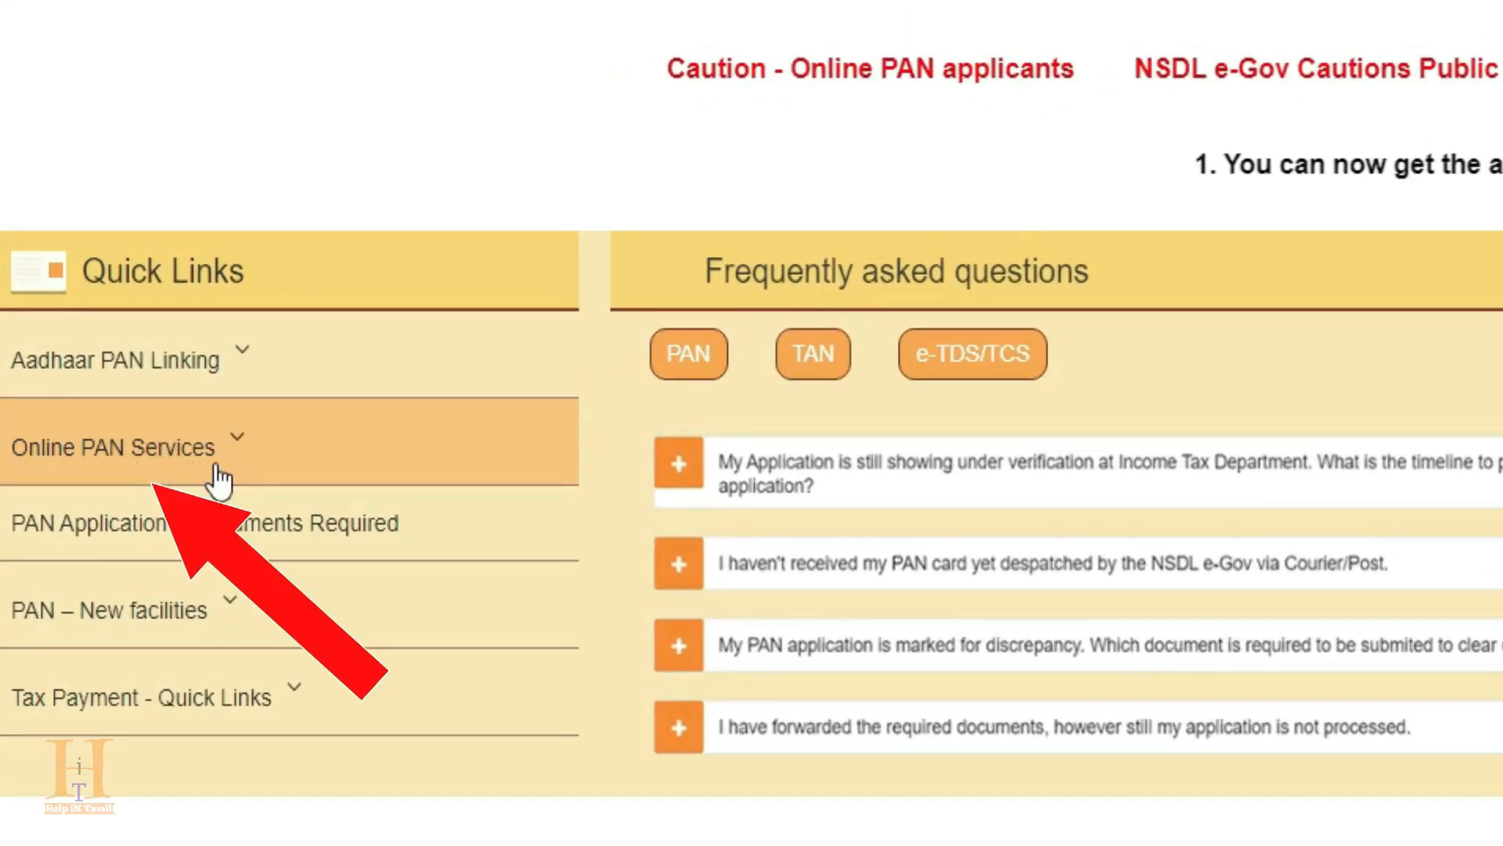
pyautogui.click(231, 437)
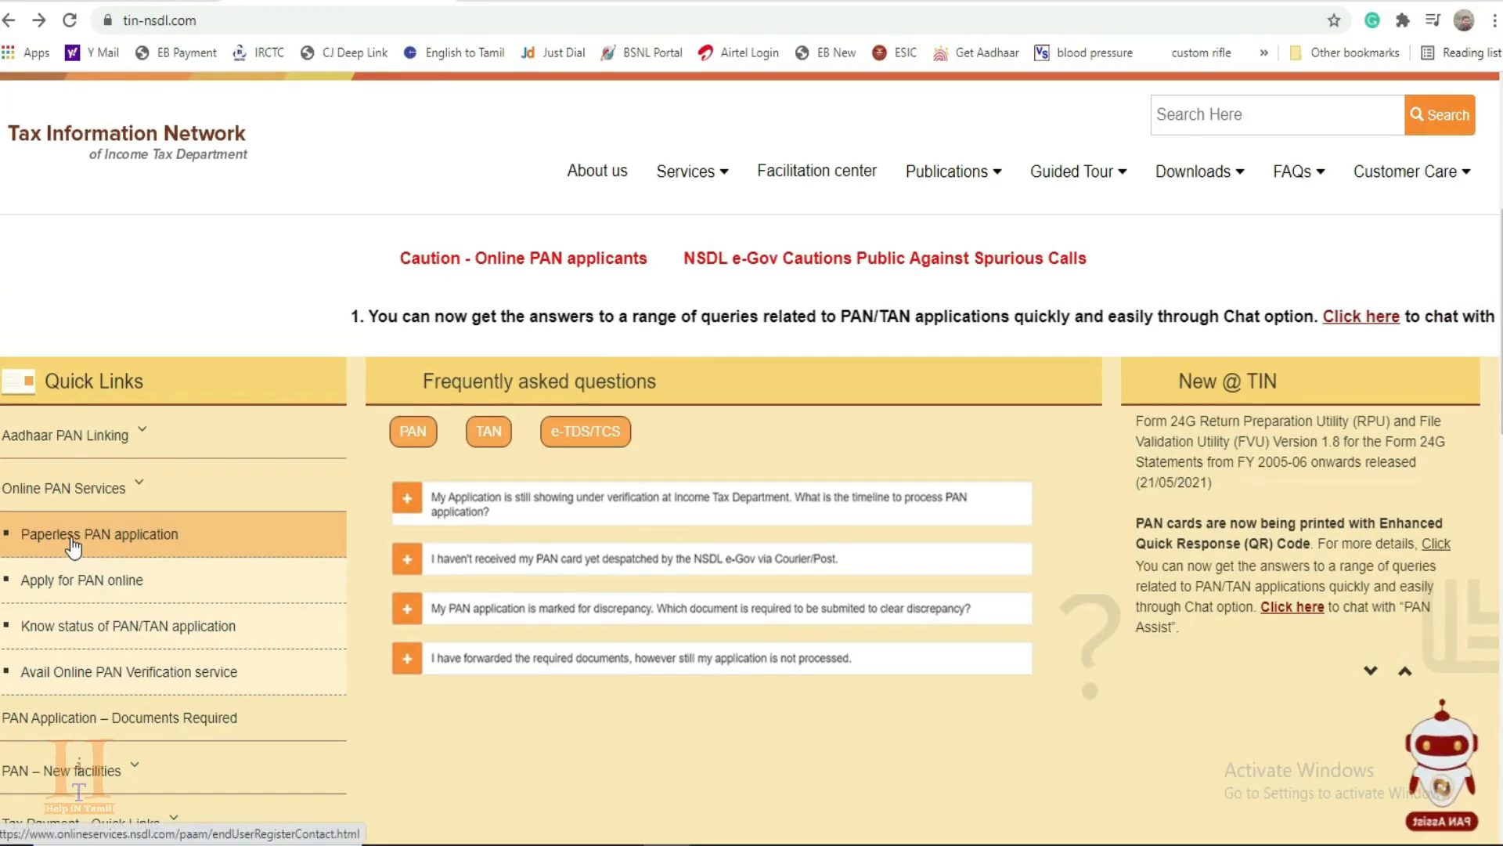
pyautogui.click(78, 539)
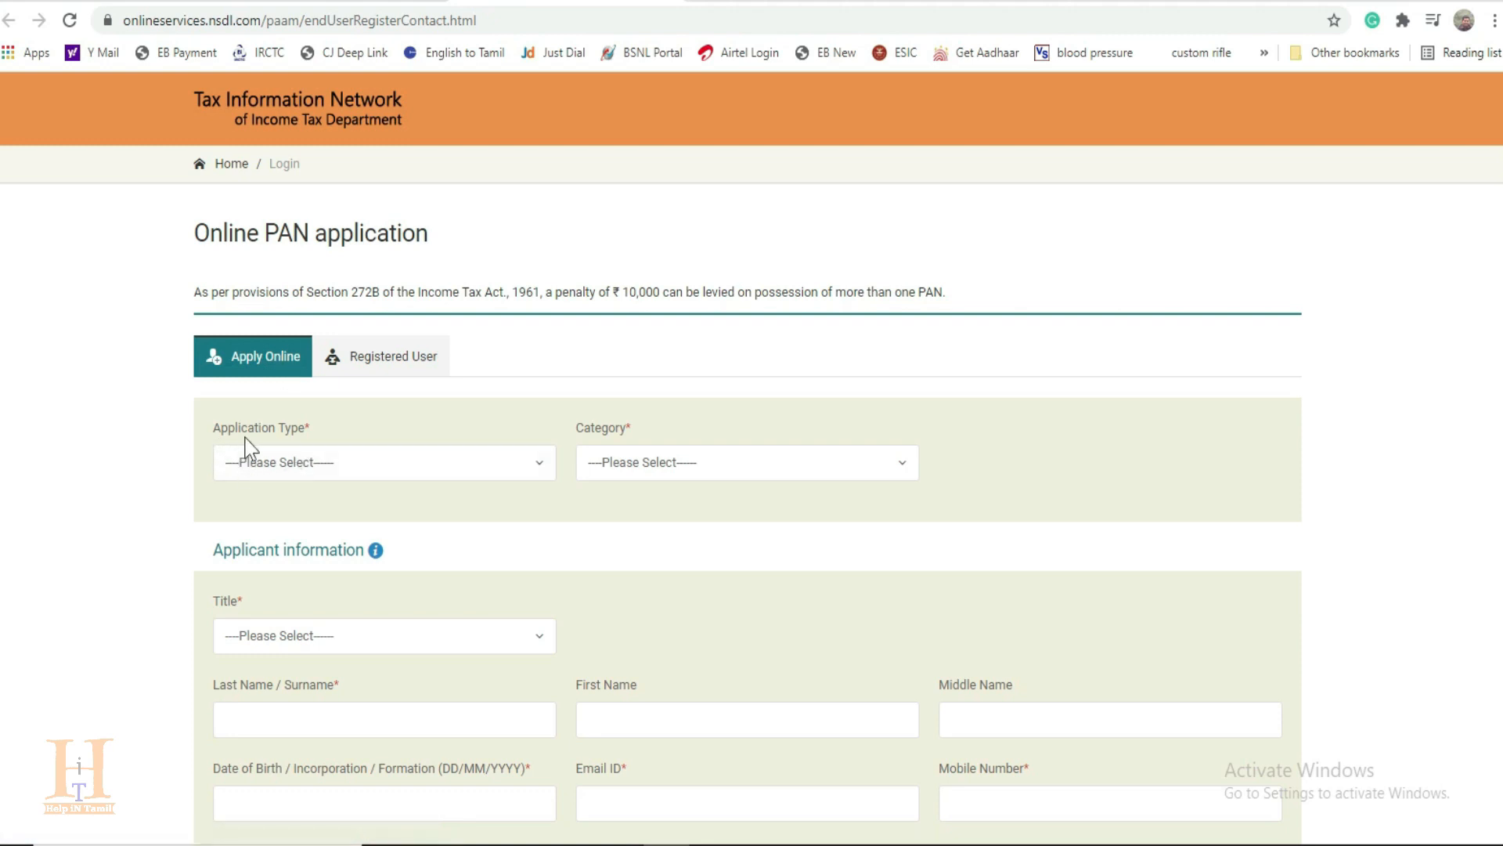
# Step: Set the application type to Changes or Correction in existing PAN Data / Reprint of PAN Card and the category to INDIVIDUAL
pyautogui.click(390, 470)
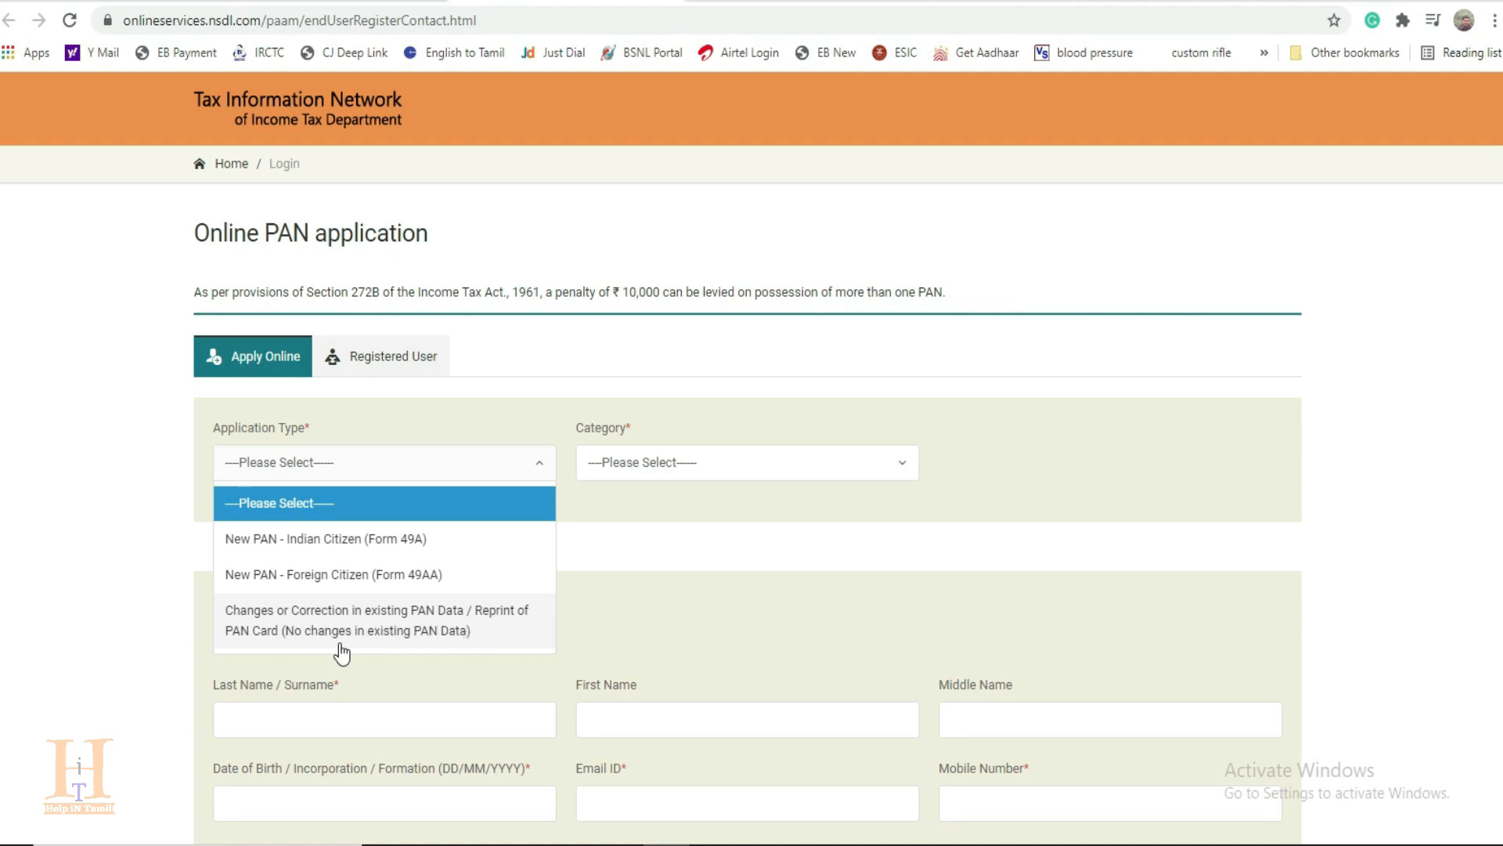
pyautogui.click(350, 626)
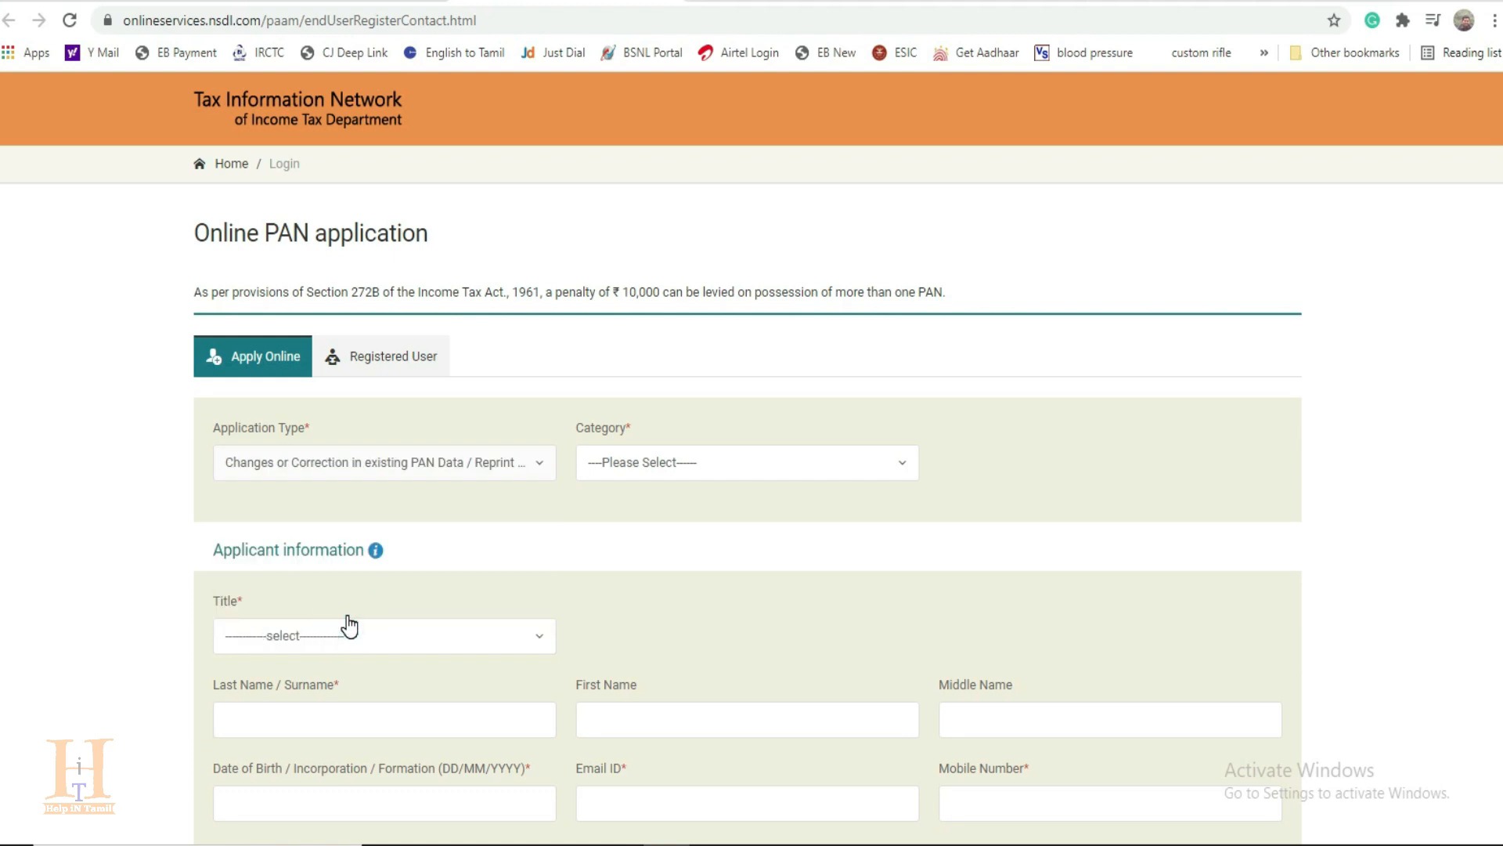
pyautogui.click(702, 474)
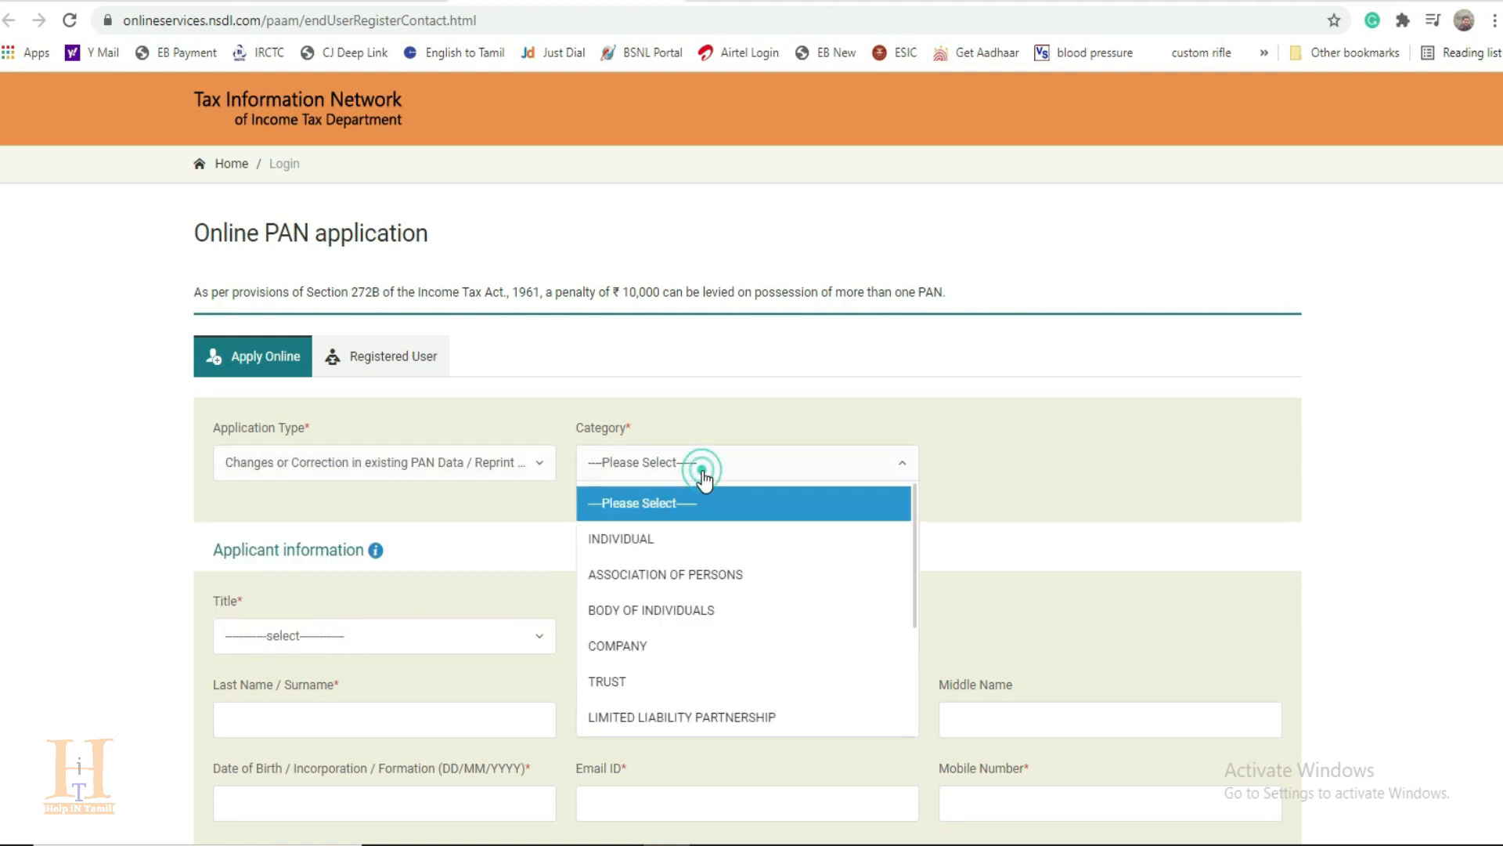
pyautogui.click(732, 546)
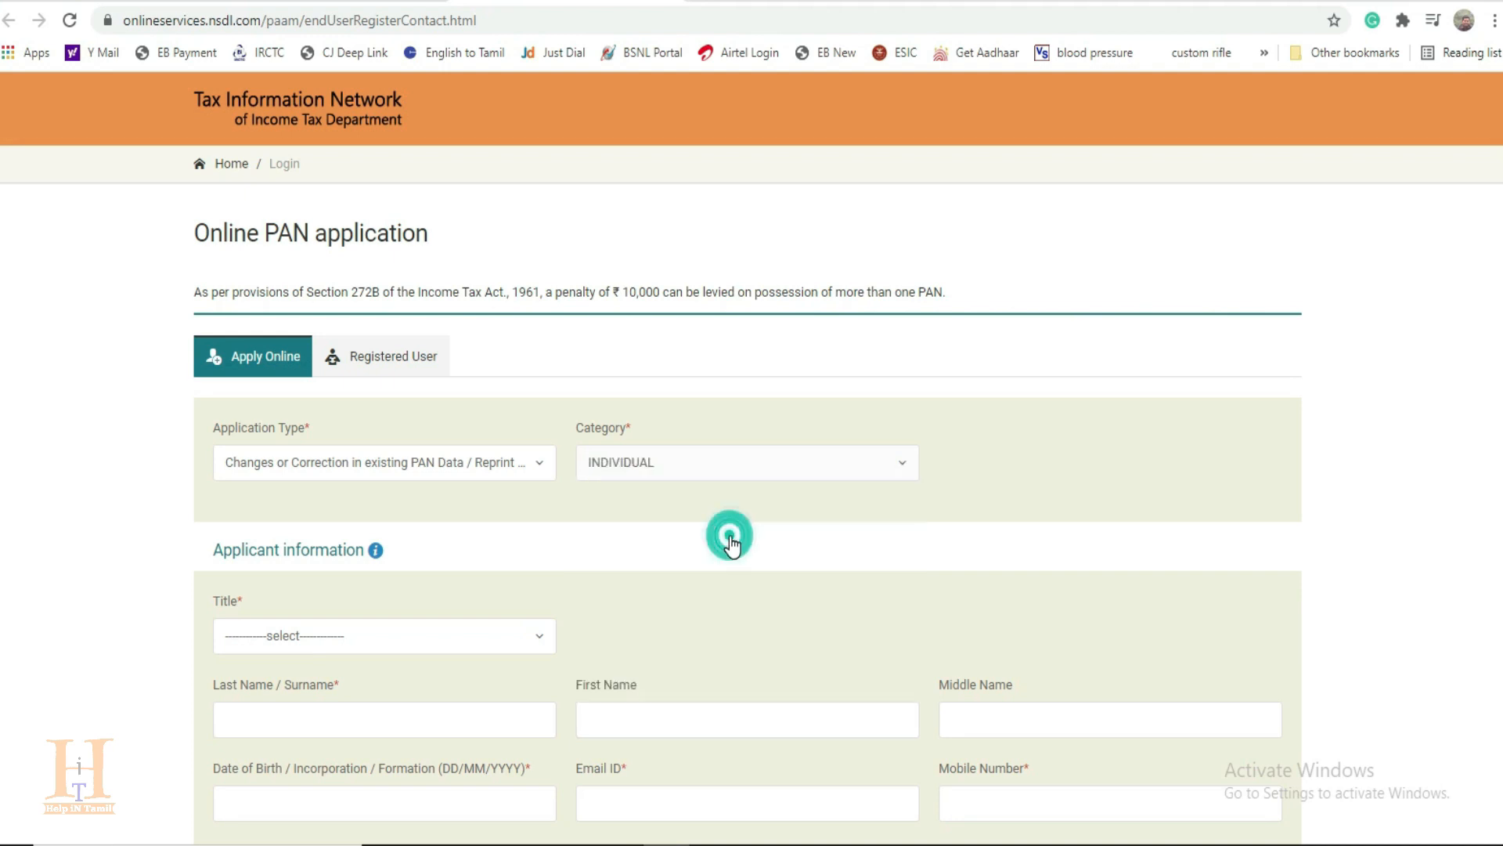
# Step: Set the applicant's title to Shri in the applicant information section
pyautogui.scroll(-1, 728, 546)
pyautogui.scroll(-2, 728, 547)
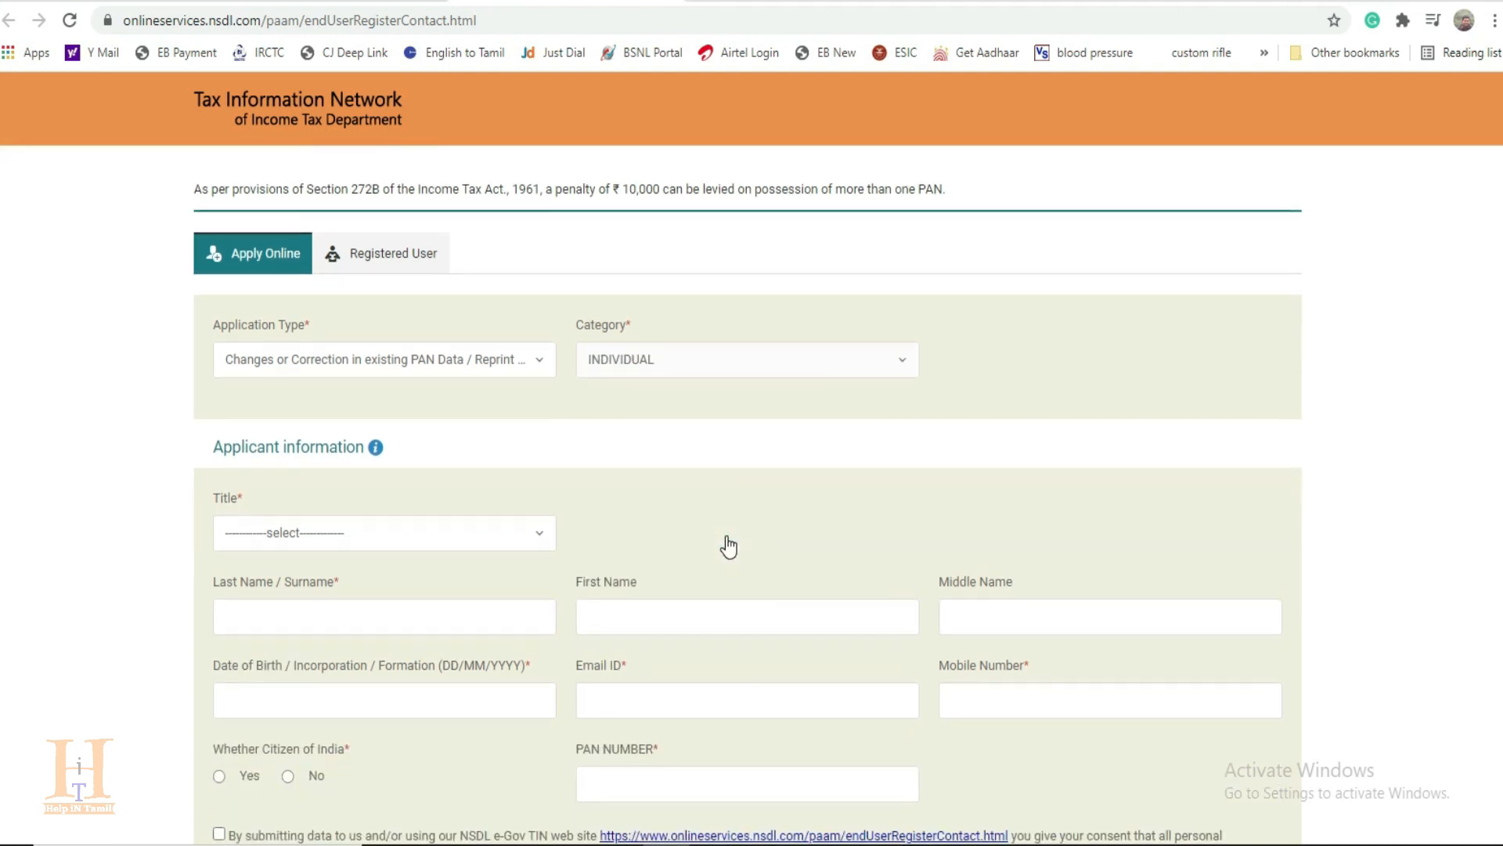
pyautogui.scroll(-2, 716, 529)
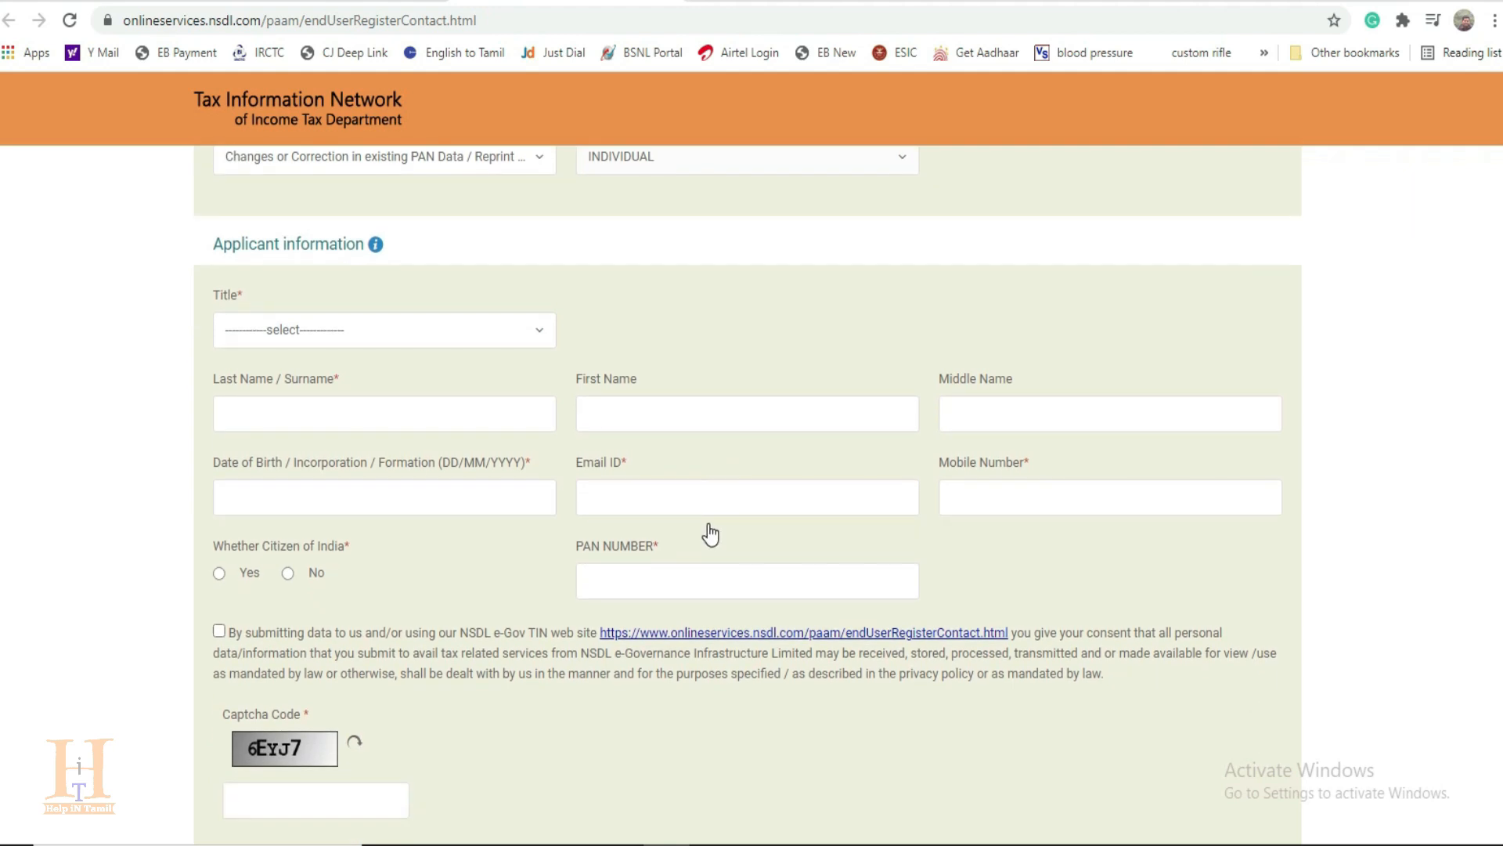
pyautogui.click(487, 333)
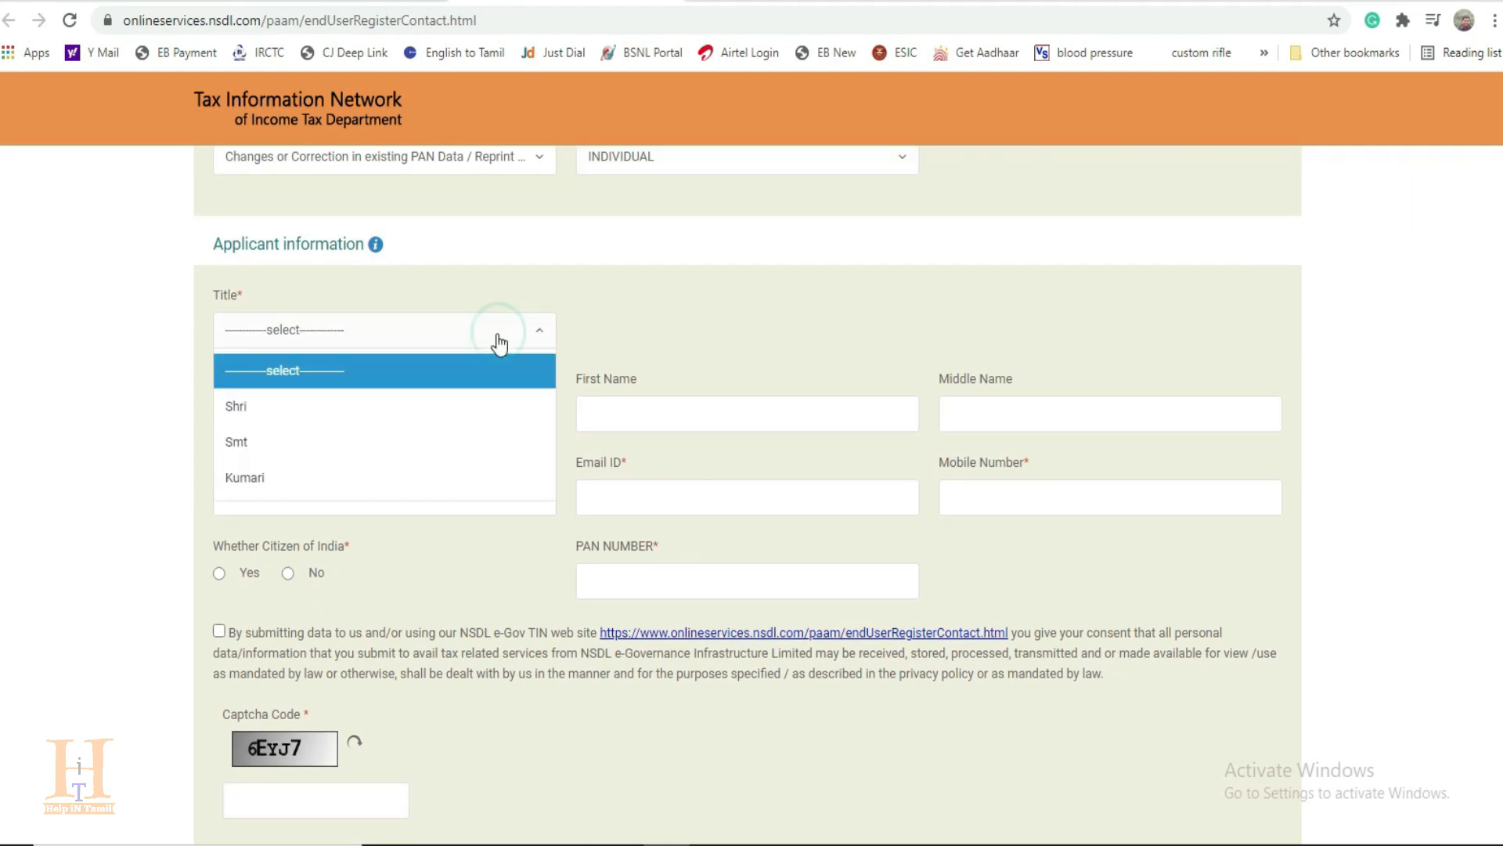
pyautogui.click(274, 408)
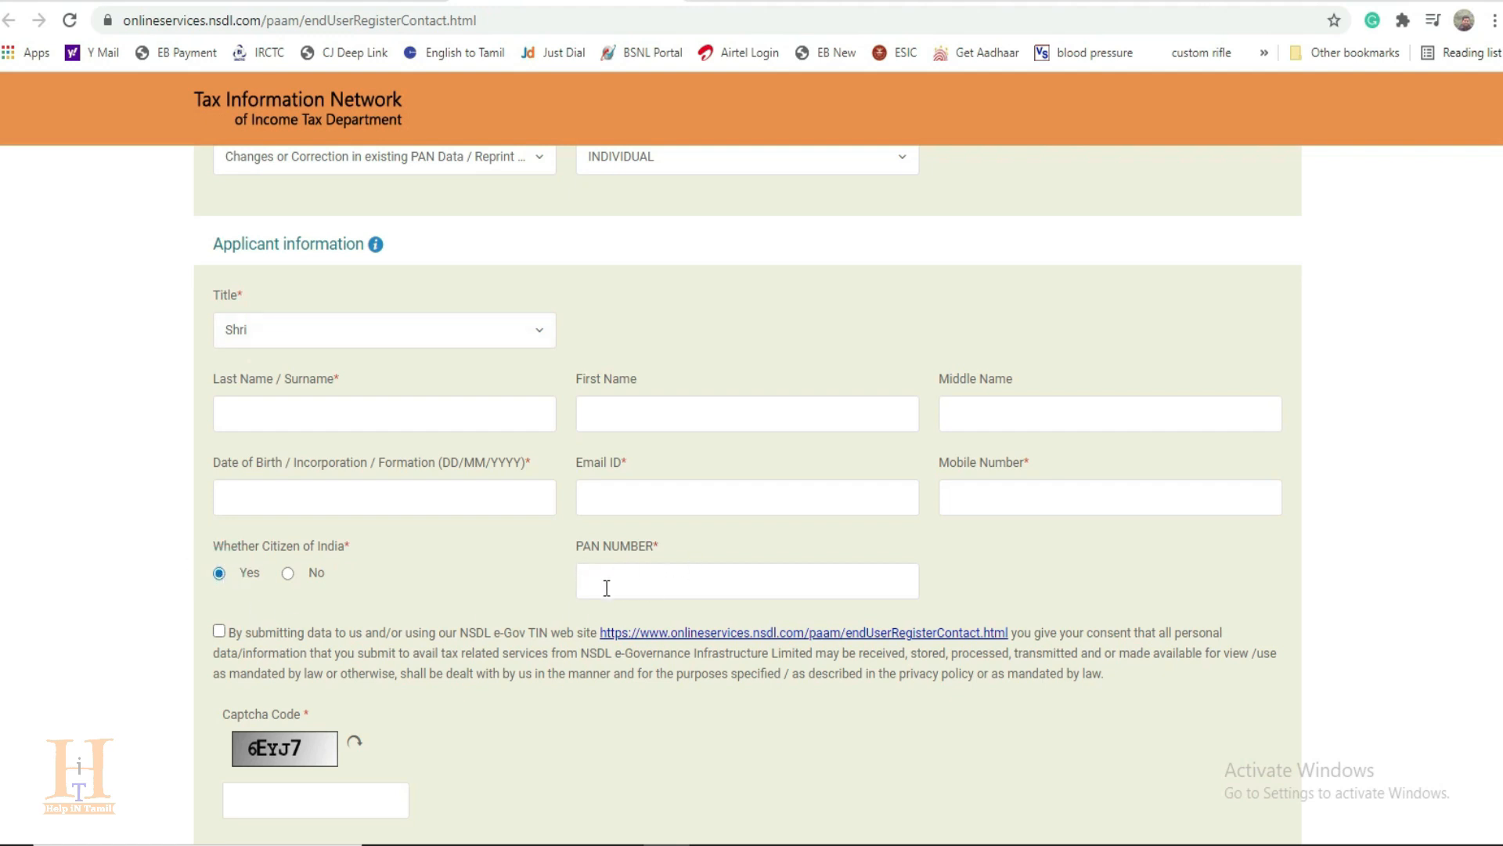
# Step: Accept the data submission consent, enter the captcha code, and submit the registration
pyautogui.click(219, 631)
pyautogui.click(261, 803)
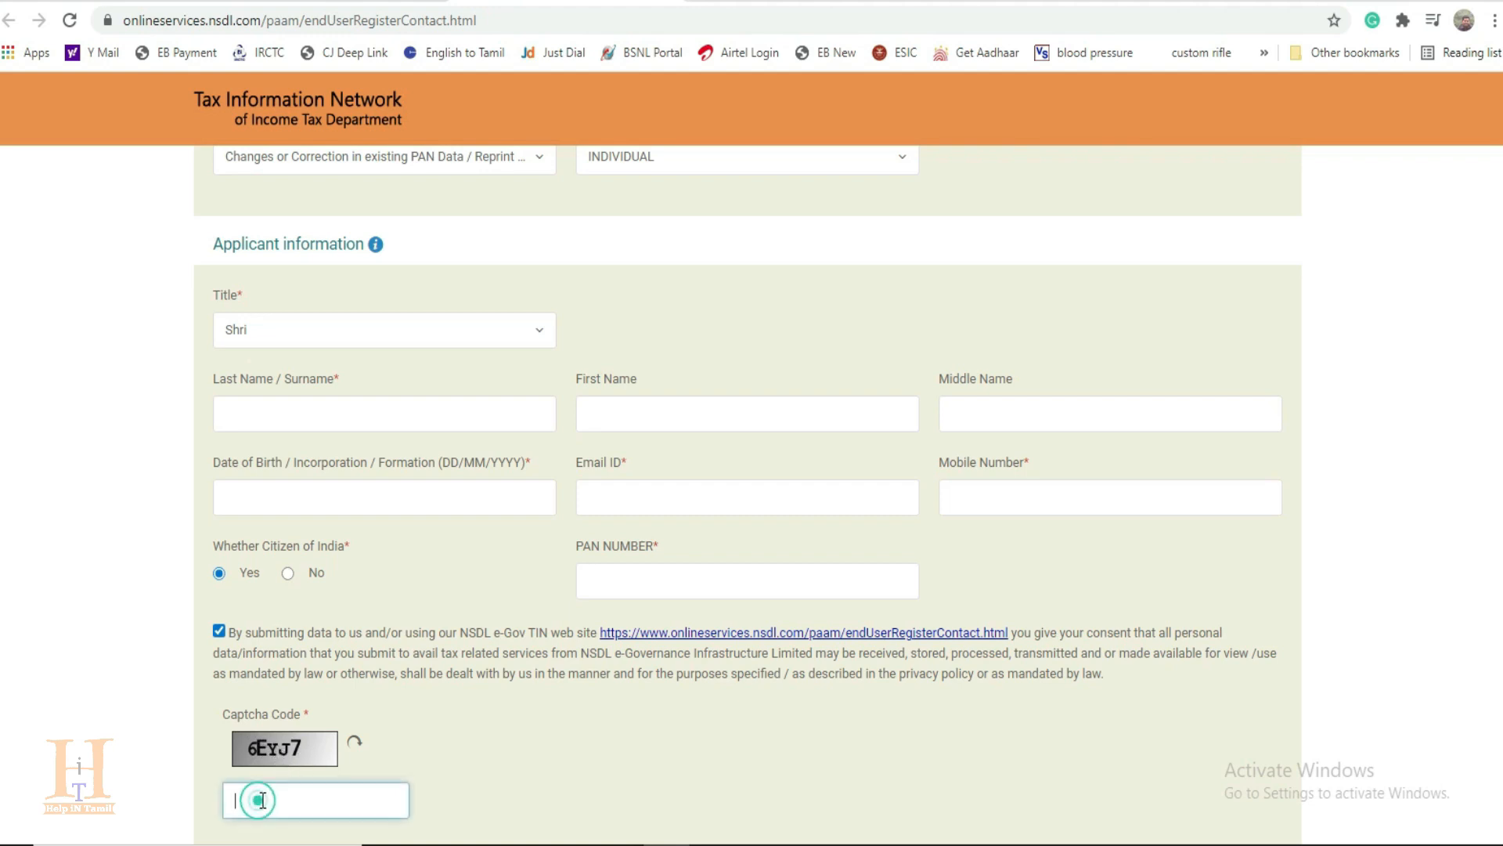
pyautogui.write('6EYJ7')
pyautogui.scroll(-3, 711, 753)
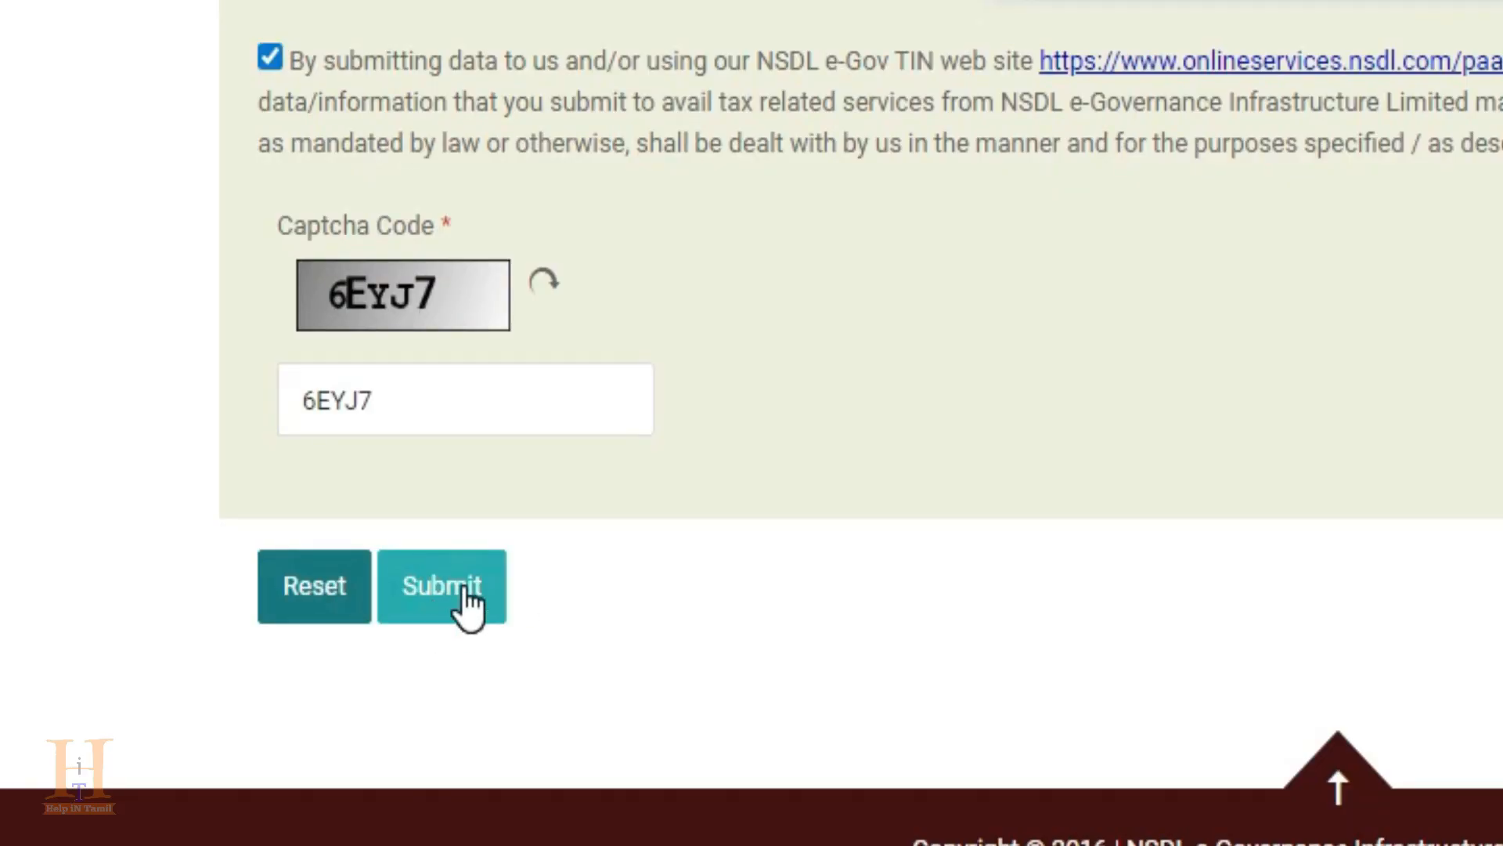
pyautogui.click(468, 603)
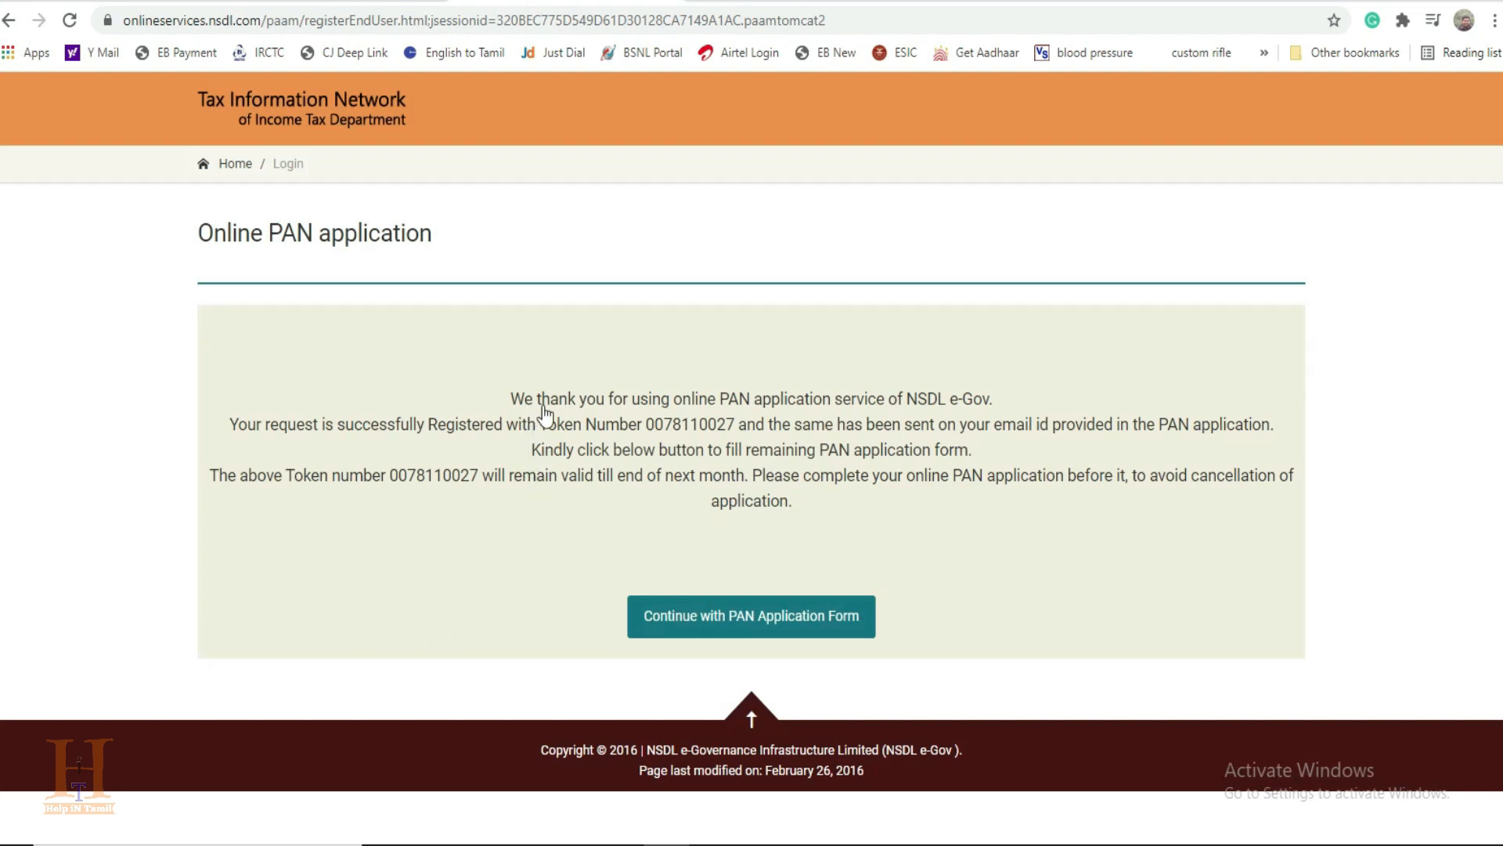
# Step: Continue with the PAN application form and choose to submit scanned images through e-Sign
pyautogui.moveTo(651, 424); pyautogui.dragTo(746, 430)
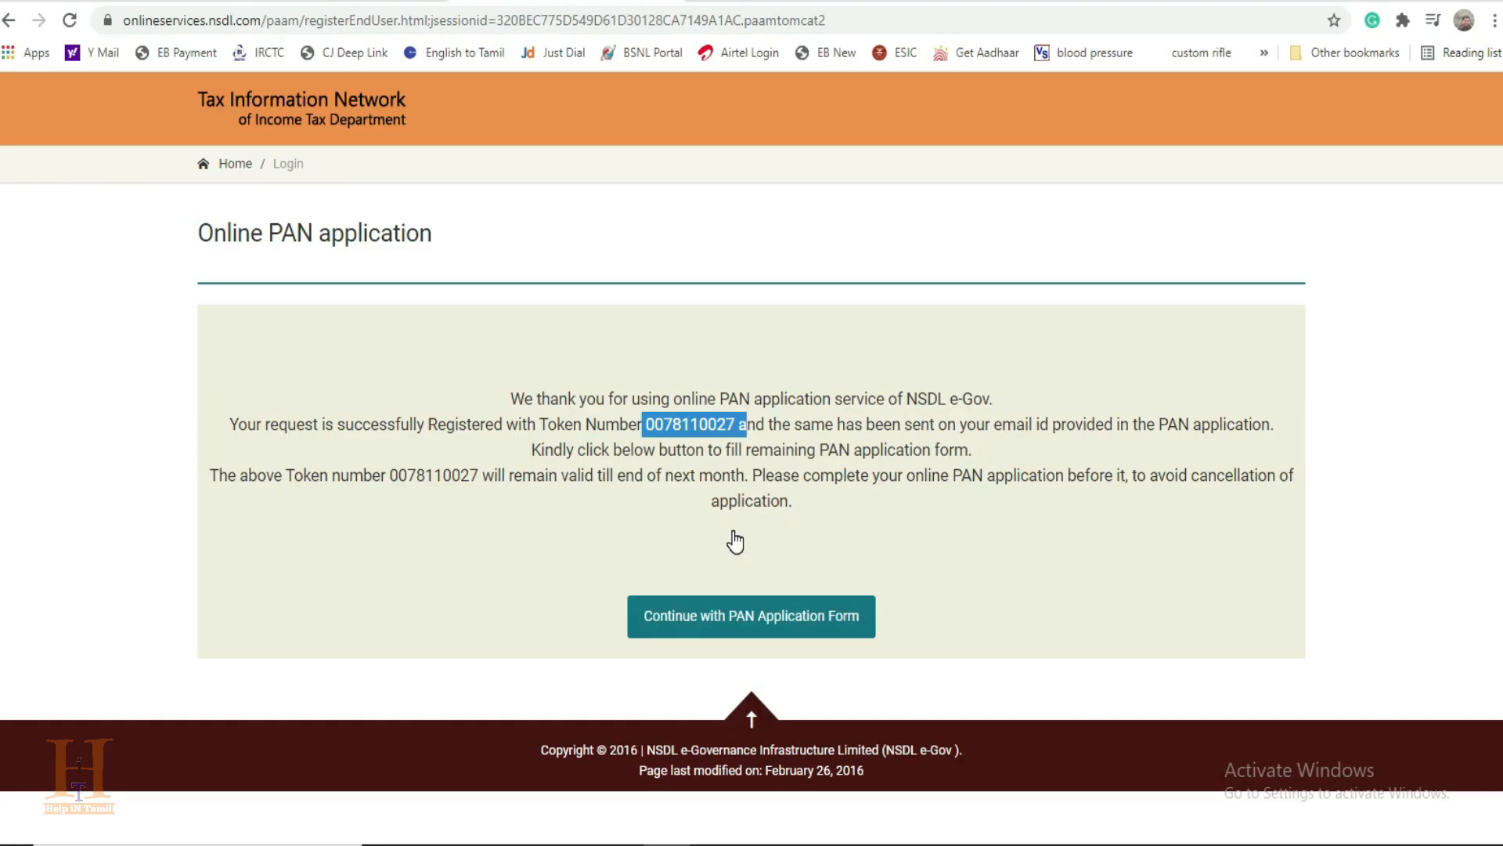
pyautogui.click(753, 627)
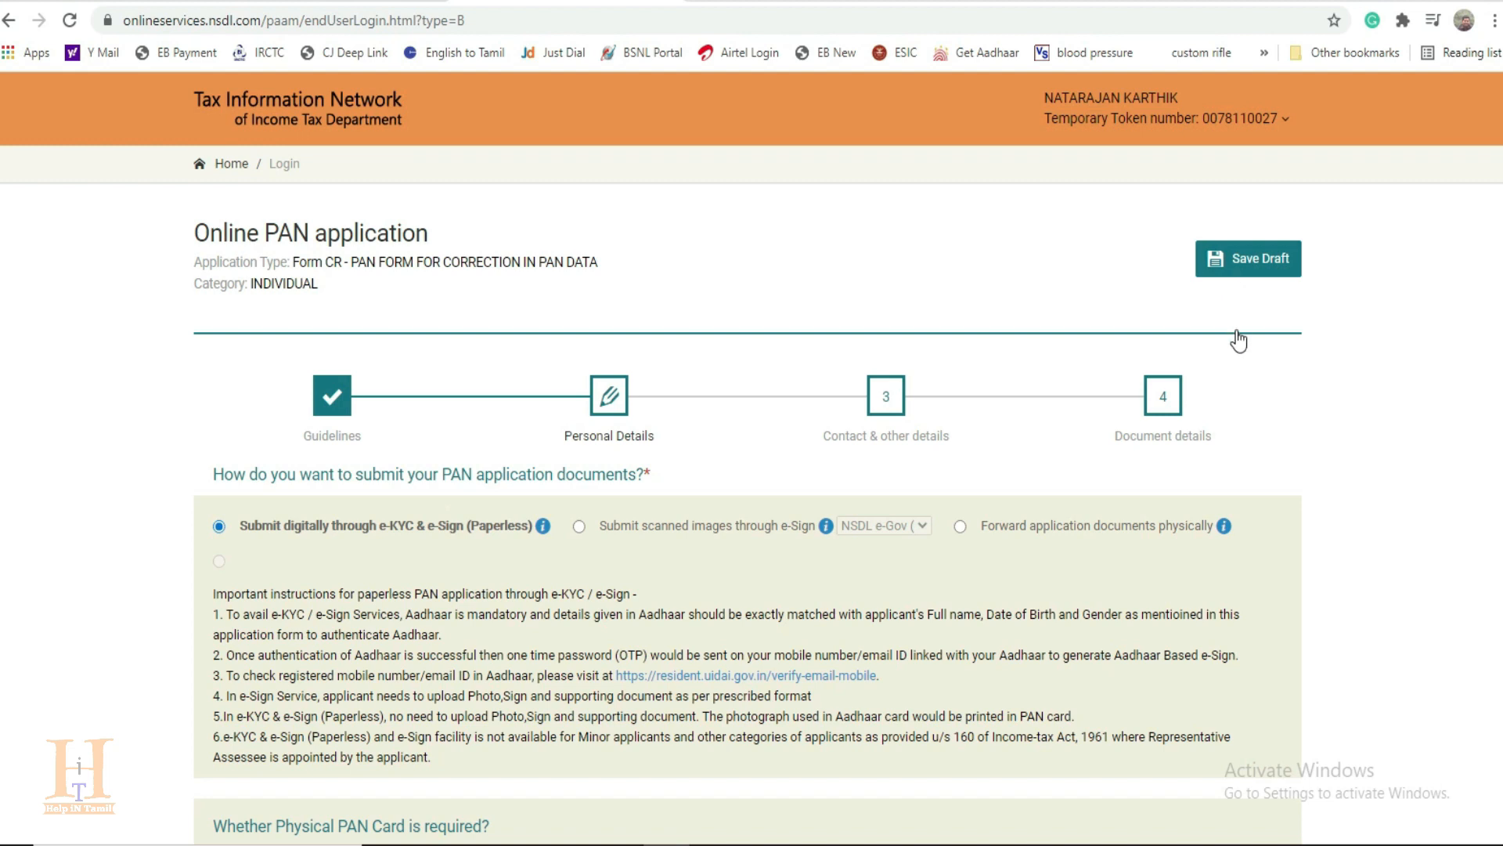
pyautogui.scroll(-3, 325, 540)
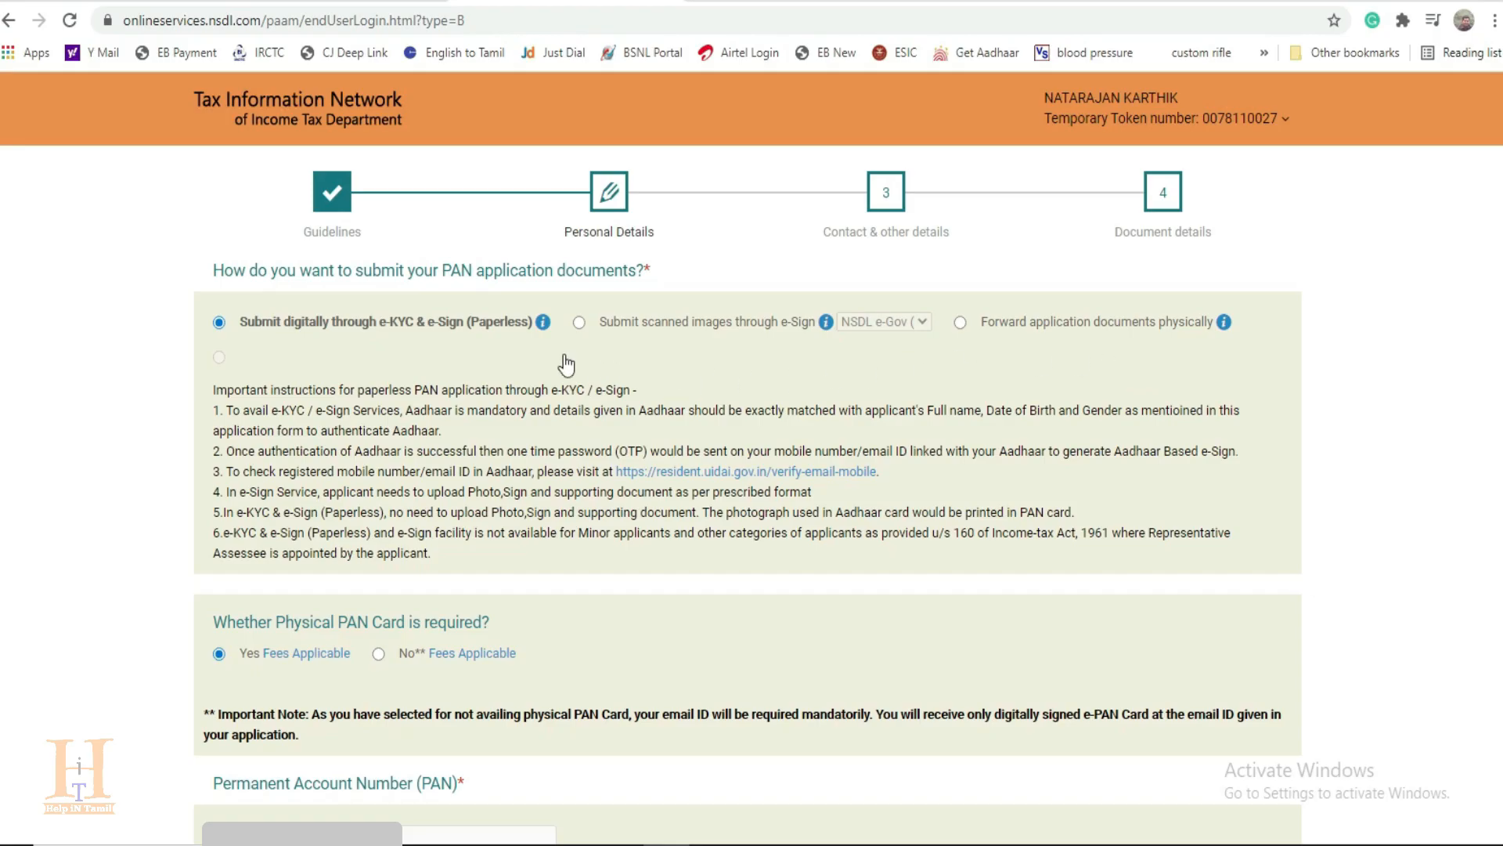
pyautogui.moveTo(542, 327)
pyautogui.moveTo(826, 325)
pyautogui.click(580, 322)
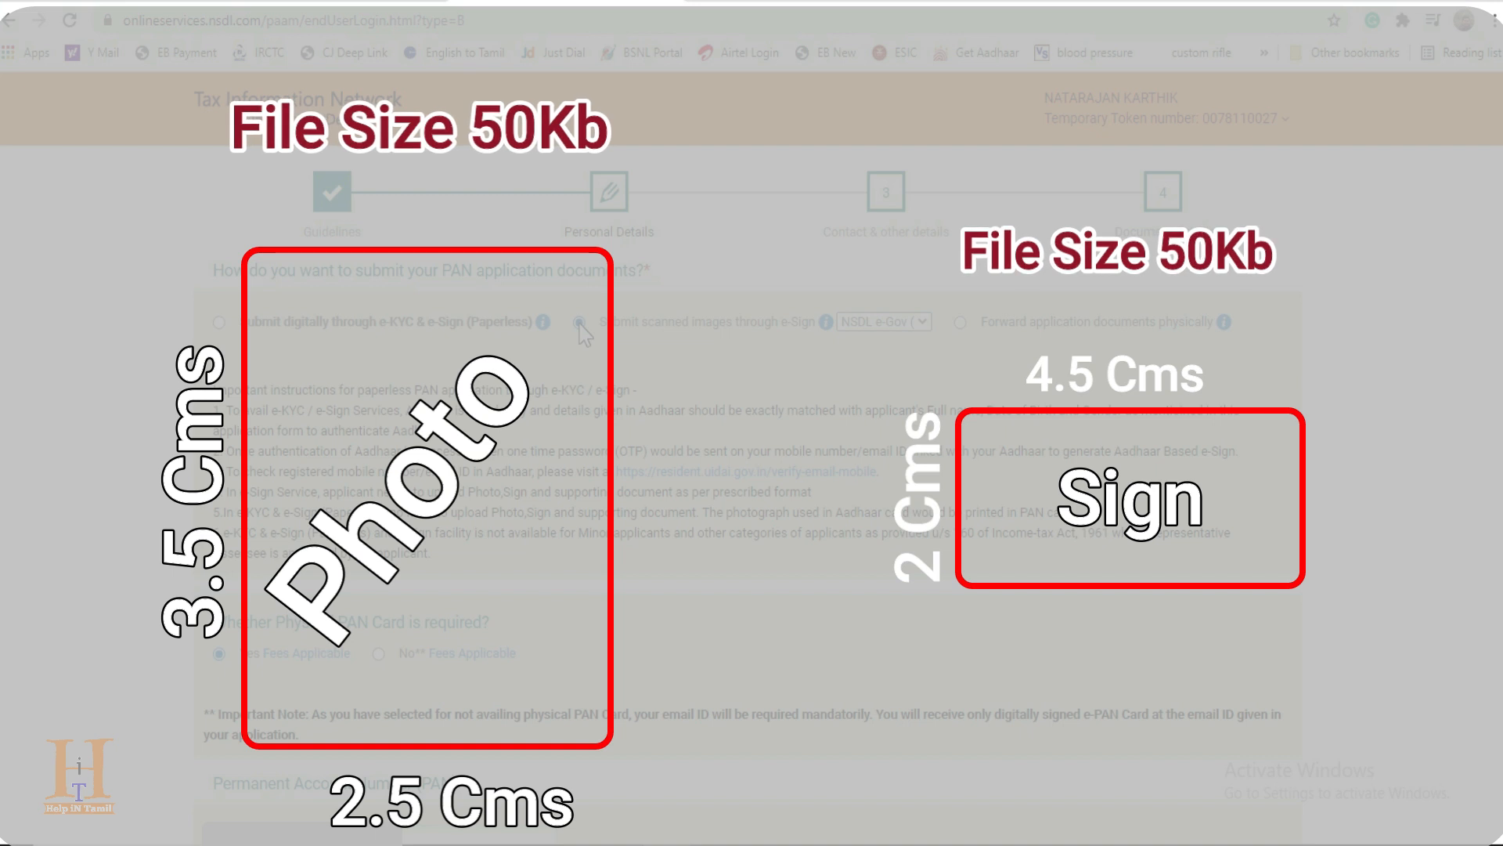
# Step: Enable the Aadhaar Number section and enter the last four digits of the applicant's Aadhaar number
pyautogui.scroll(-4, 567, 344)
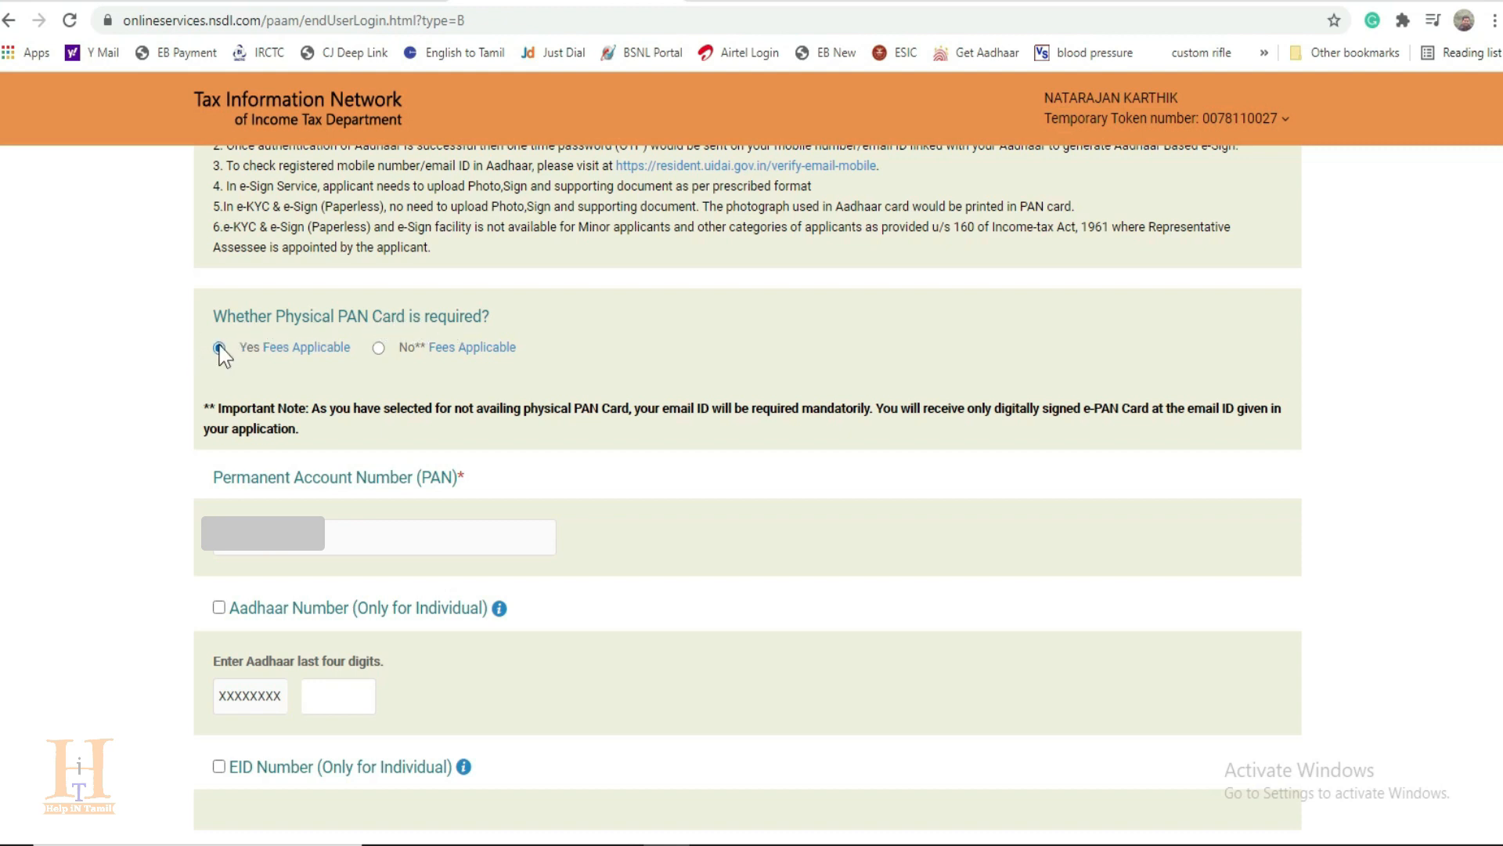
pyautogui.moveTo(287, 352)
pyautogui.click(454, 627)
pyautogui.scroll(-3, 329, 501)
pyautogui.click(333, 492)
# Step: Dismiss the save reminder and save the PAN application as a draft
pyautogui.scroll(-1, 342, 498)
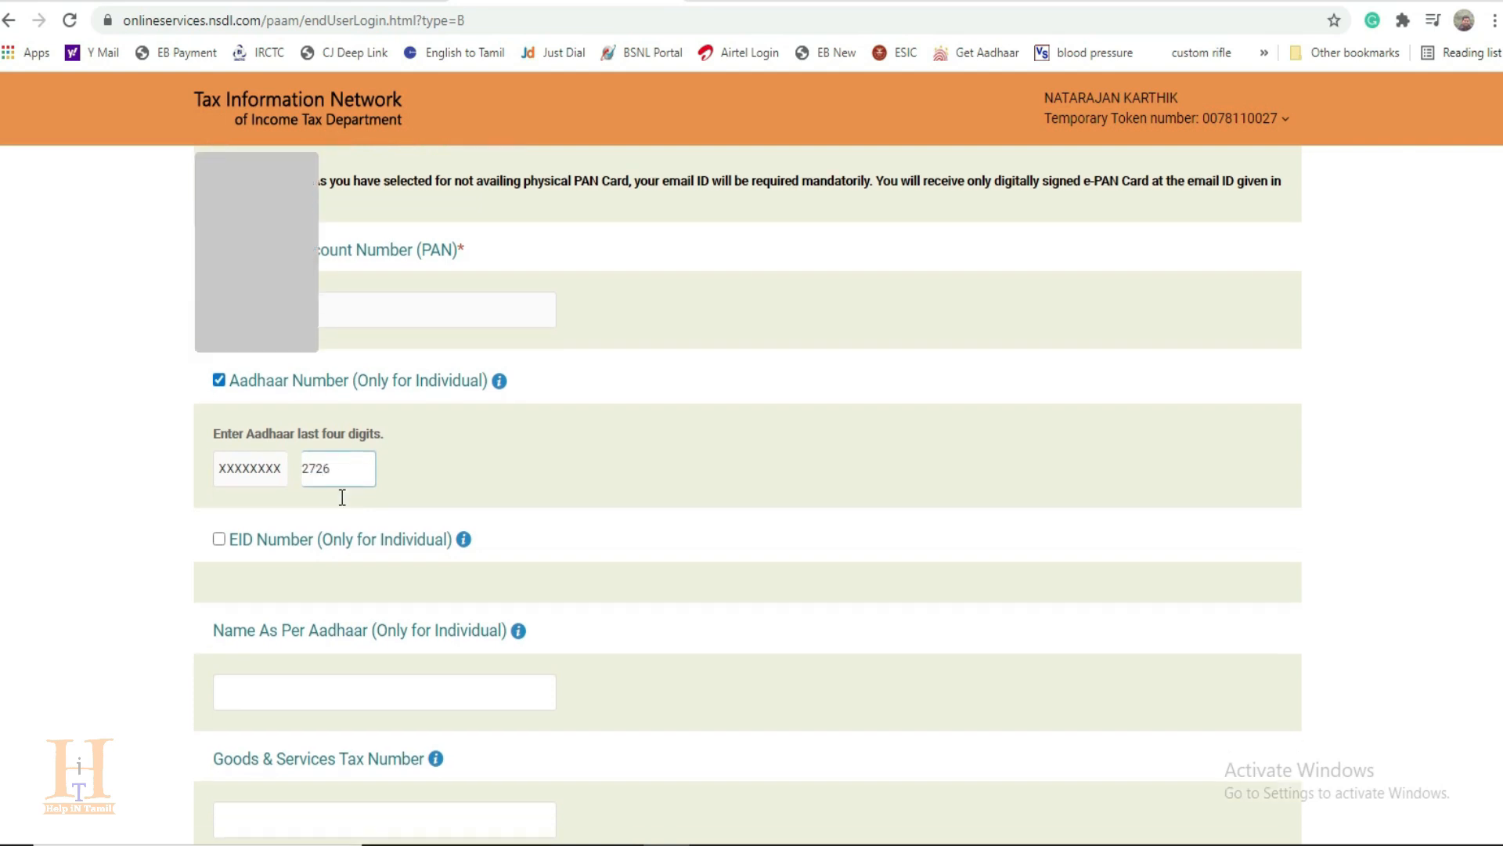
pyautogui.scroll(-2, 342, 498)
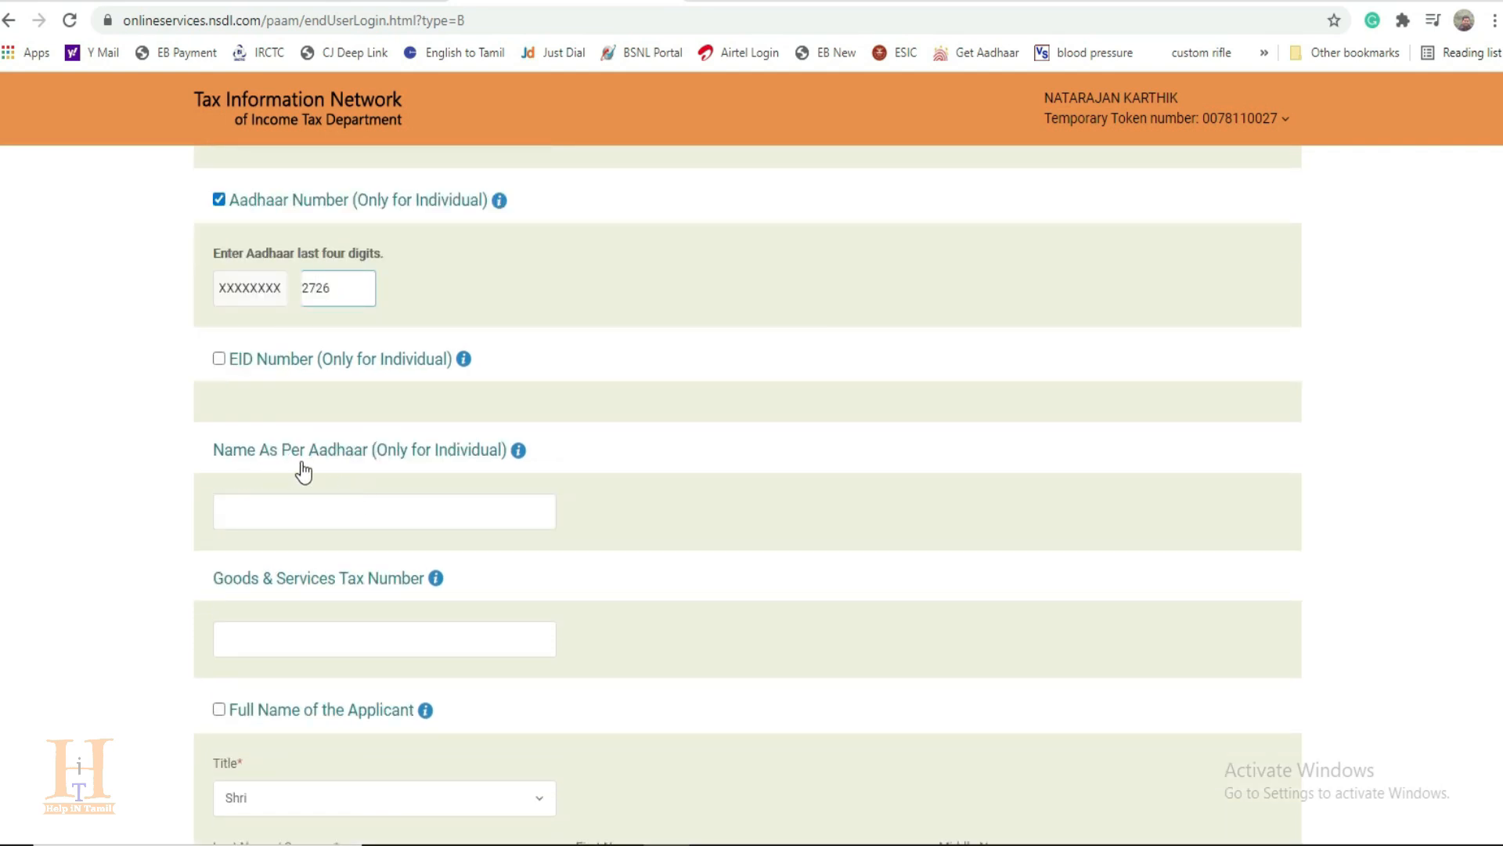
pyautogui.click(238, 509)
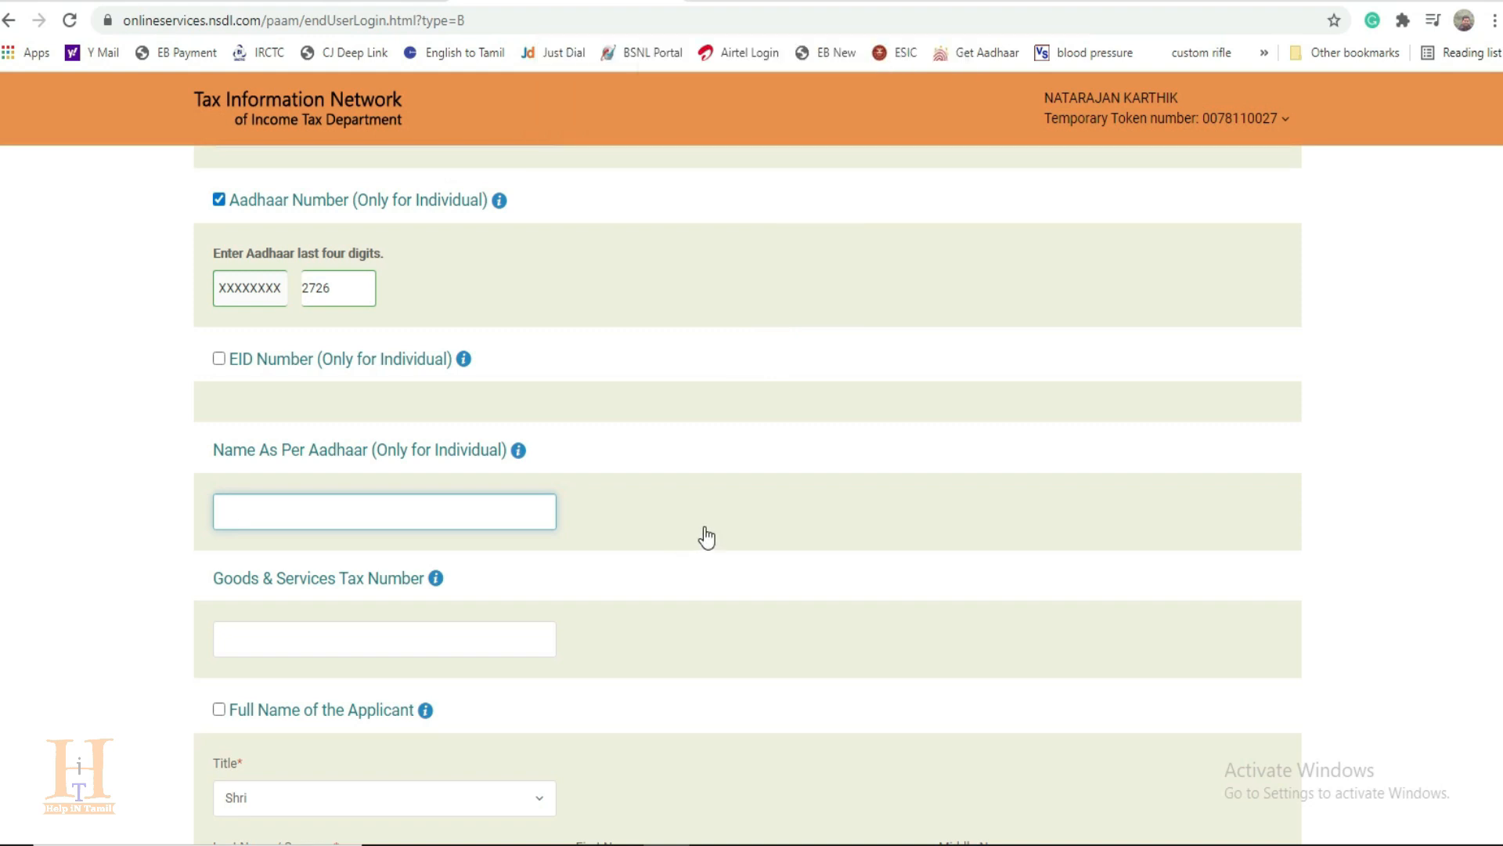
pyautogui.scroll(9, 705, 537)
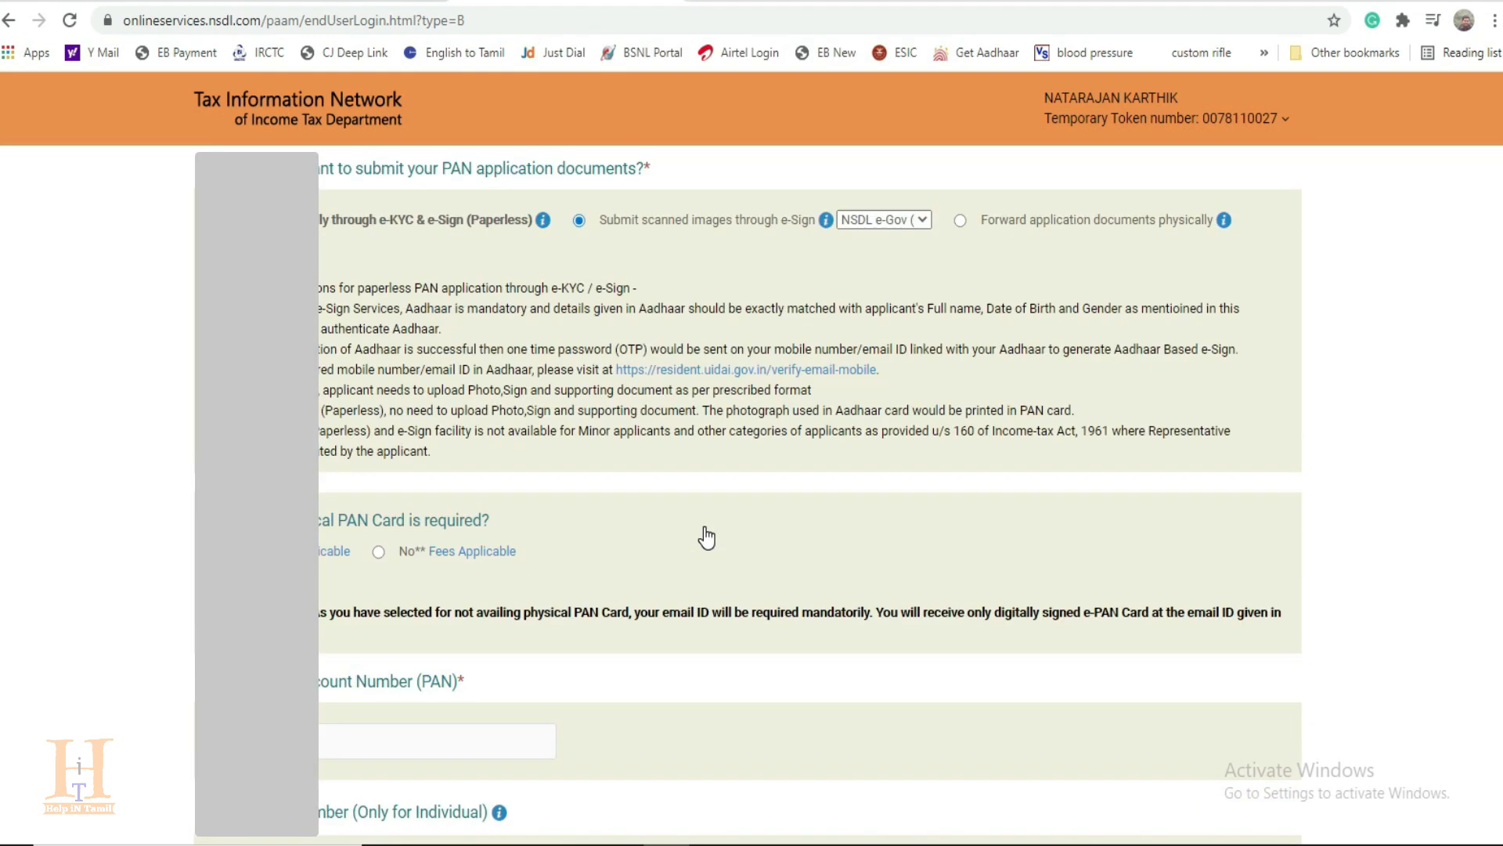
pyautogui.click(1262, 263)
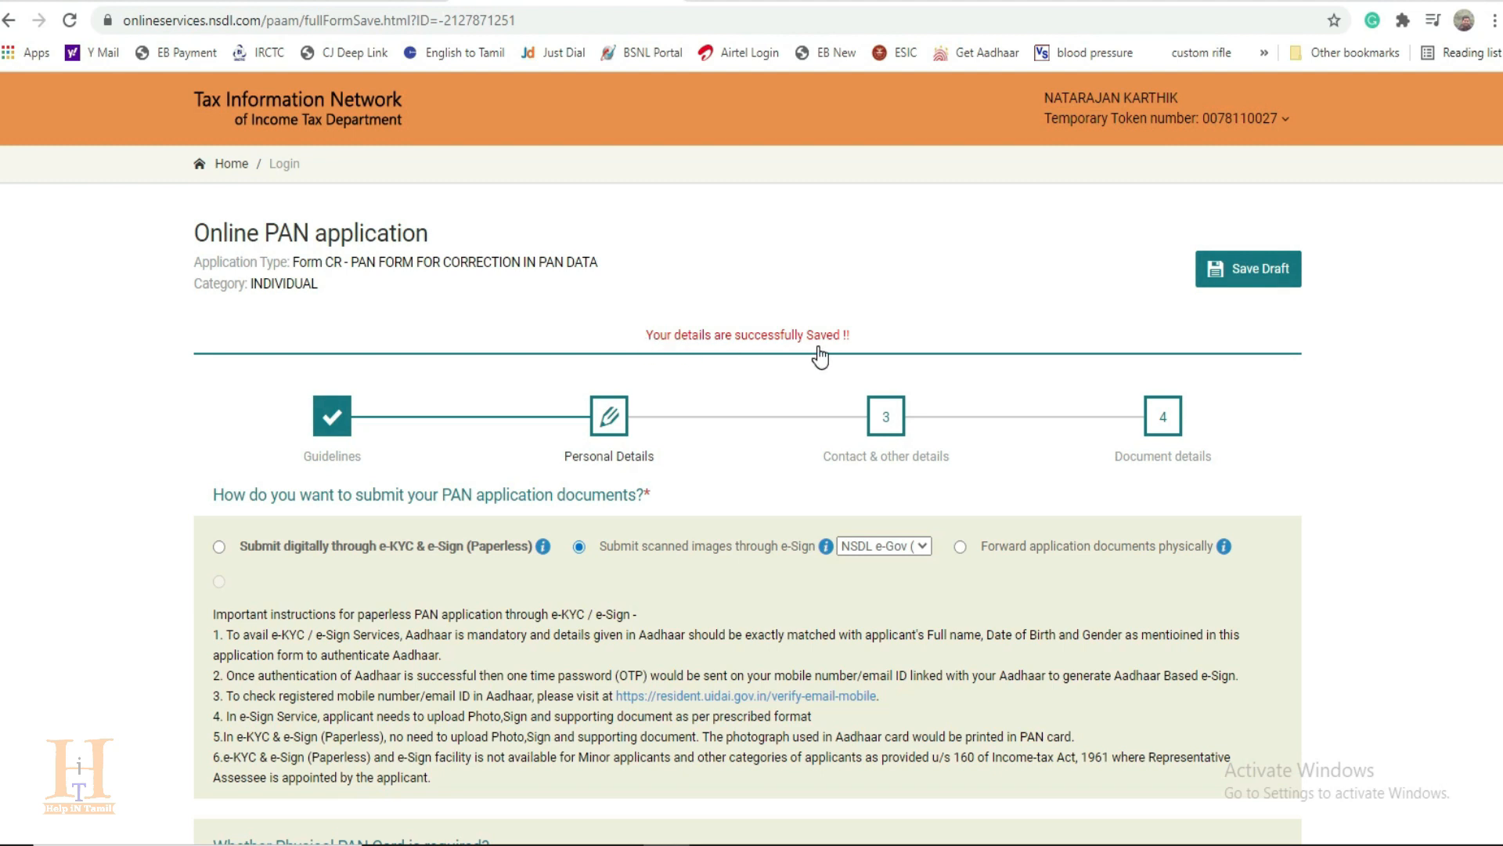
# Step: Enter the applicant's full name in the Name As Per Aadhaar field
pyautogui.scroll(-15, 715, 486)
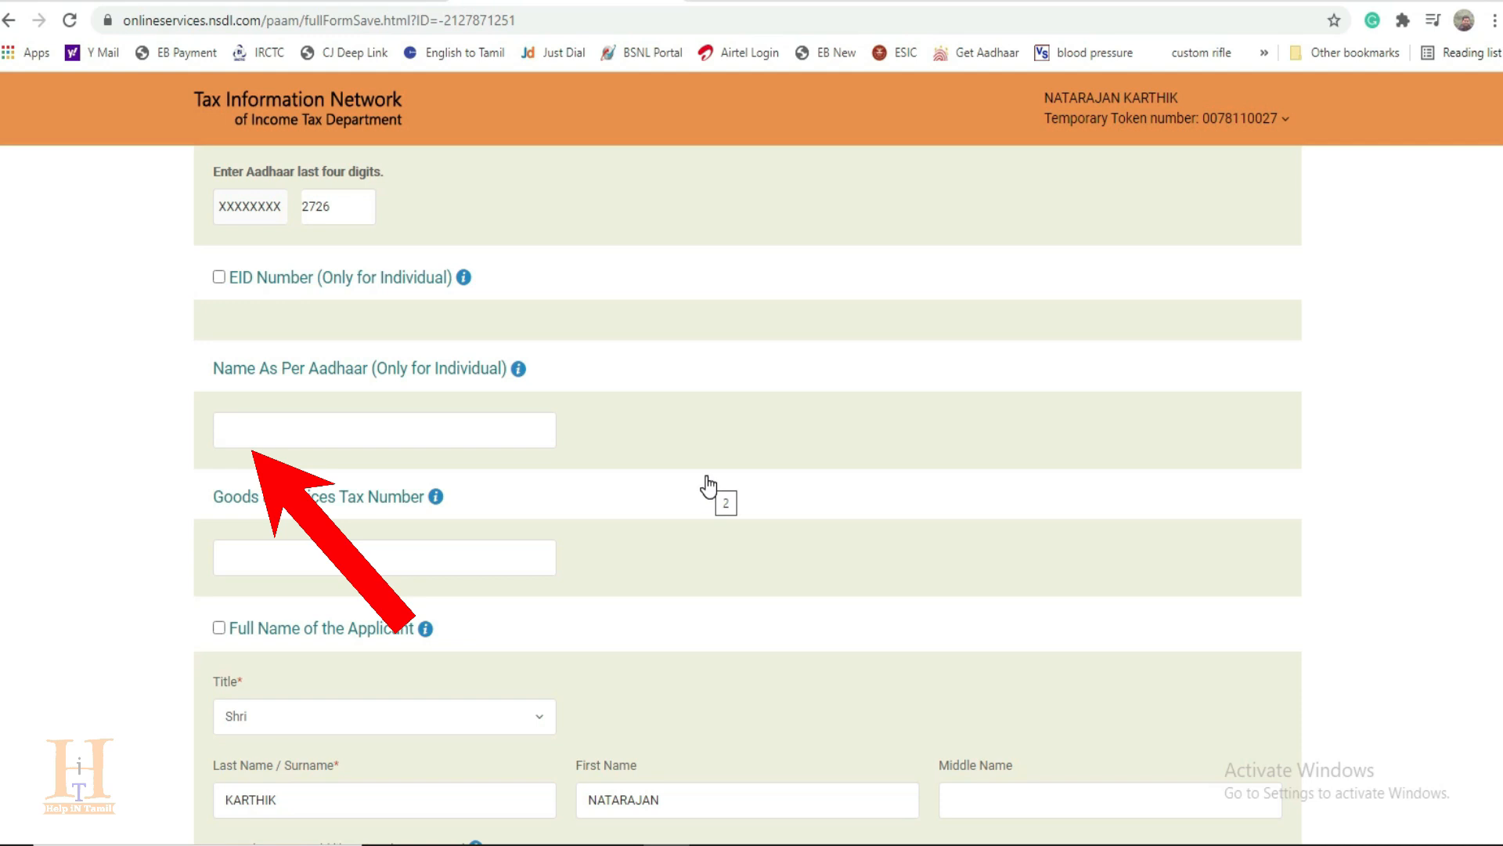
pyautogui.click(242, 427)
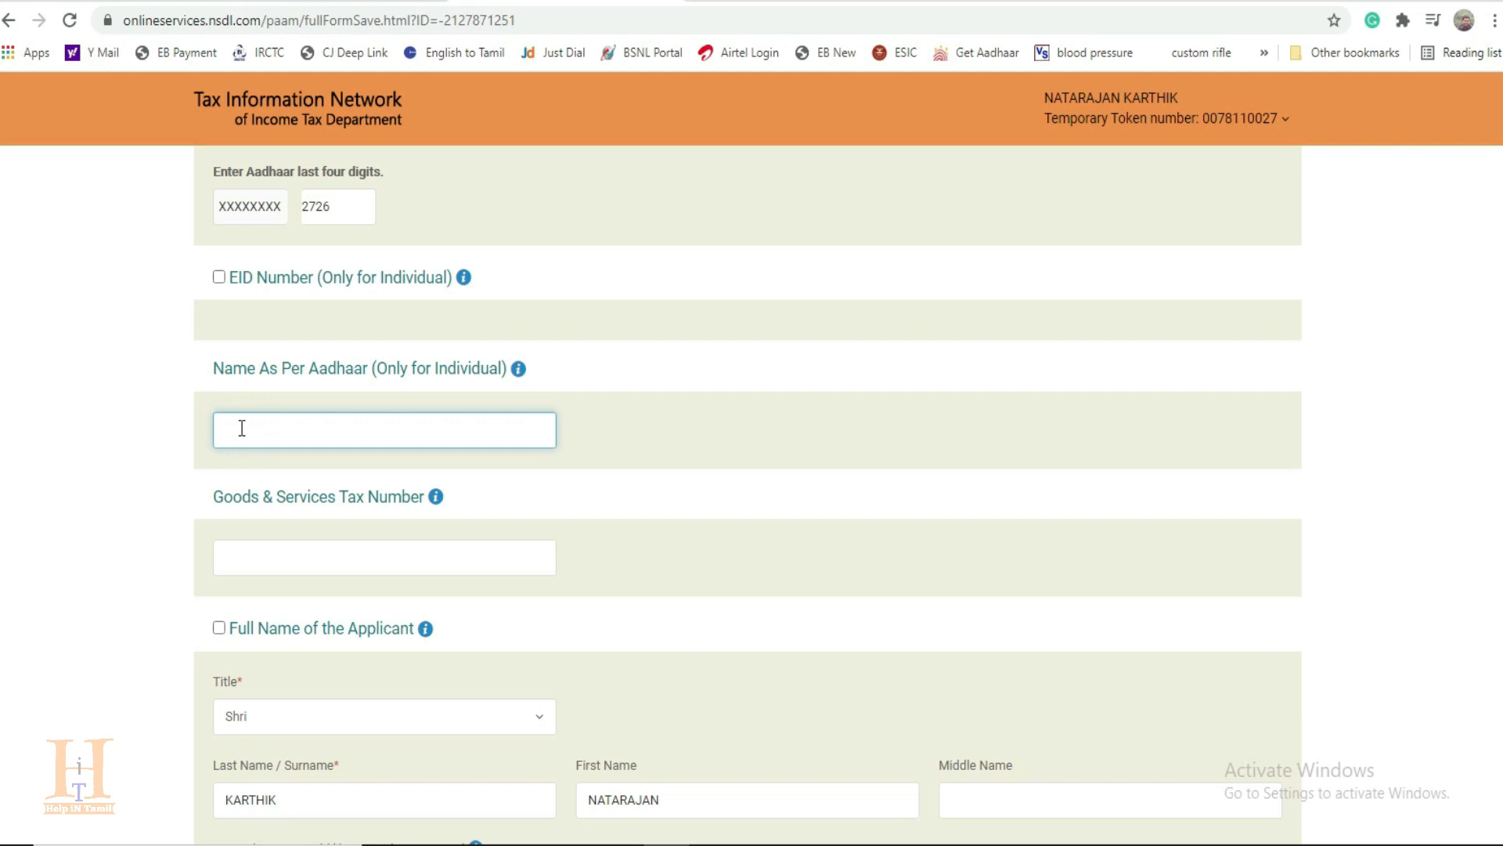
# Step: Replace the name printed on the PAN card with the applicant's full name in the same order as on the Aadhaar
pyautogui.scroll(-3, 436, 505)
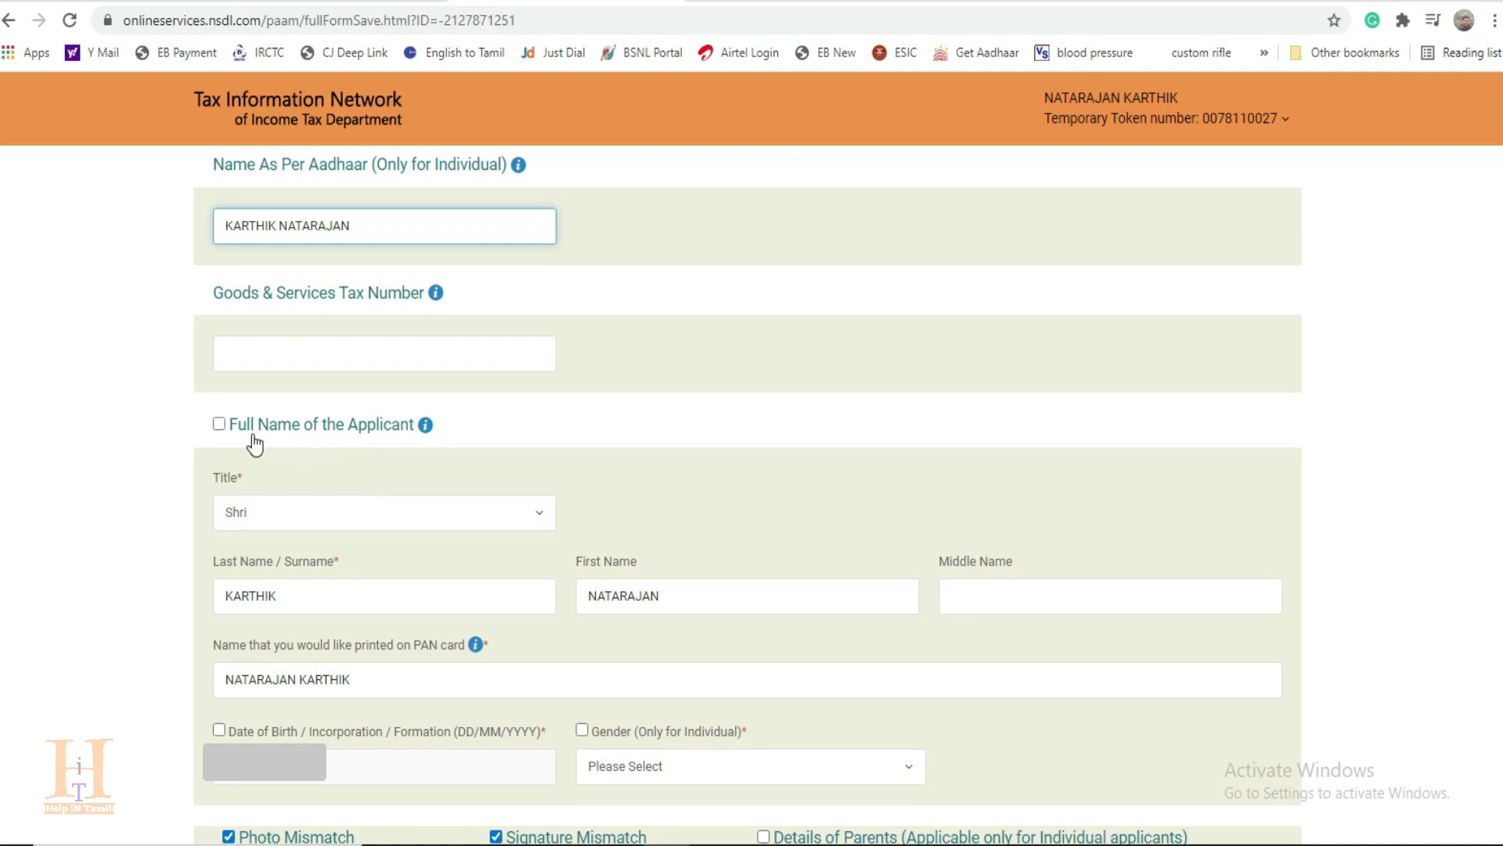
pyautogui.scroll(-1, 270, 461)
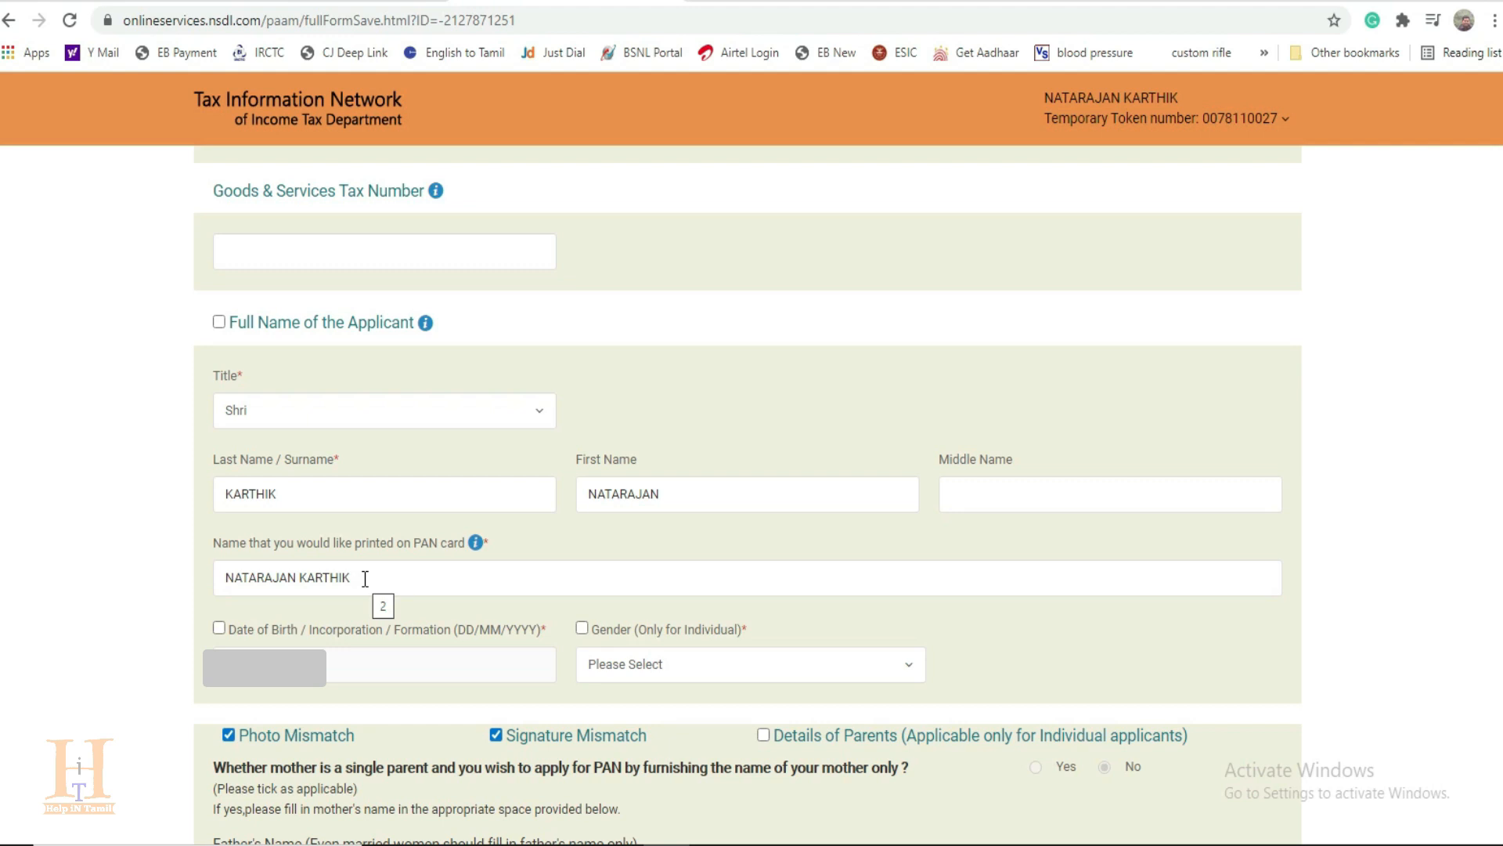
pyautogui.moveTo(402, 578); pyautogui.dragTo(152, 592)
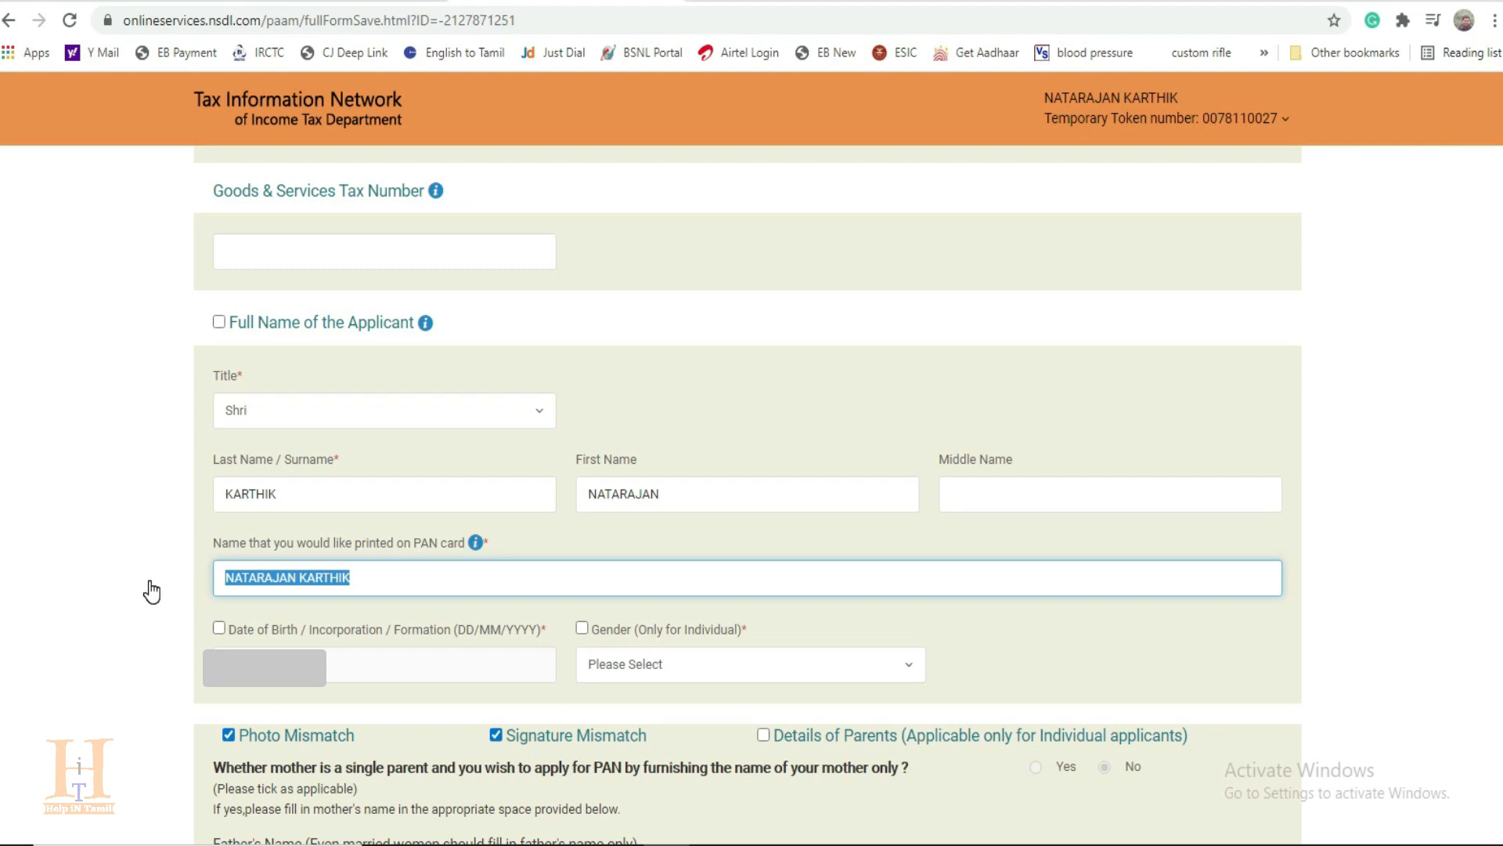
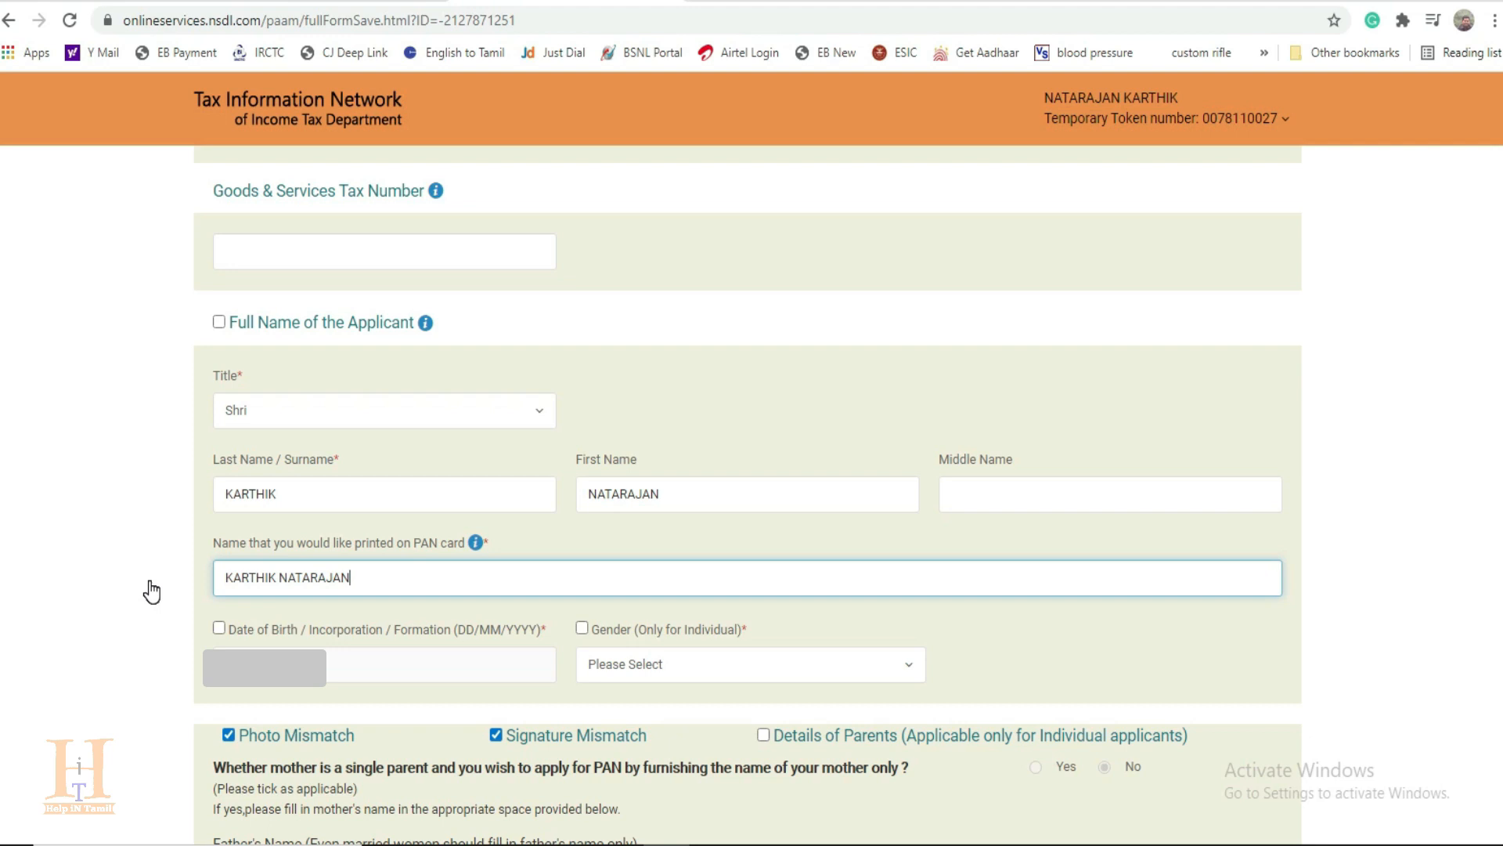
# Step: Set the applicant's gender to Male
pyautogui.scroll(-2, 336, 705)
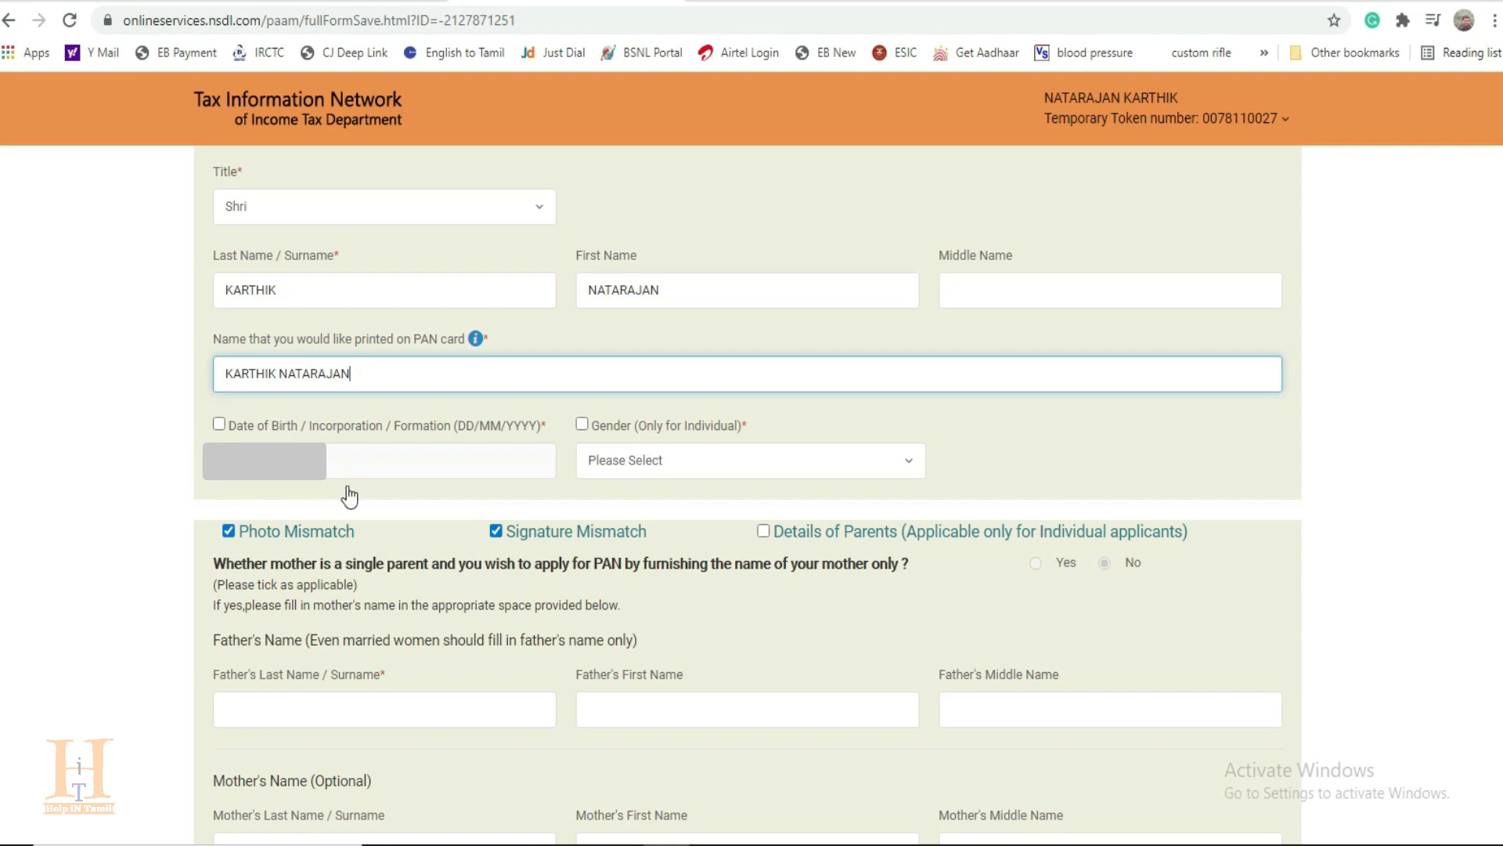
pyautogui.click(655, 467)
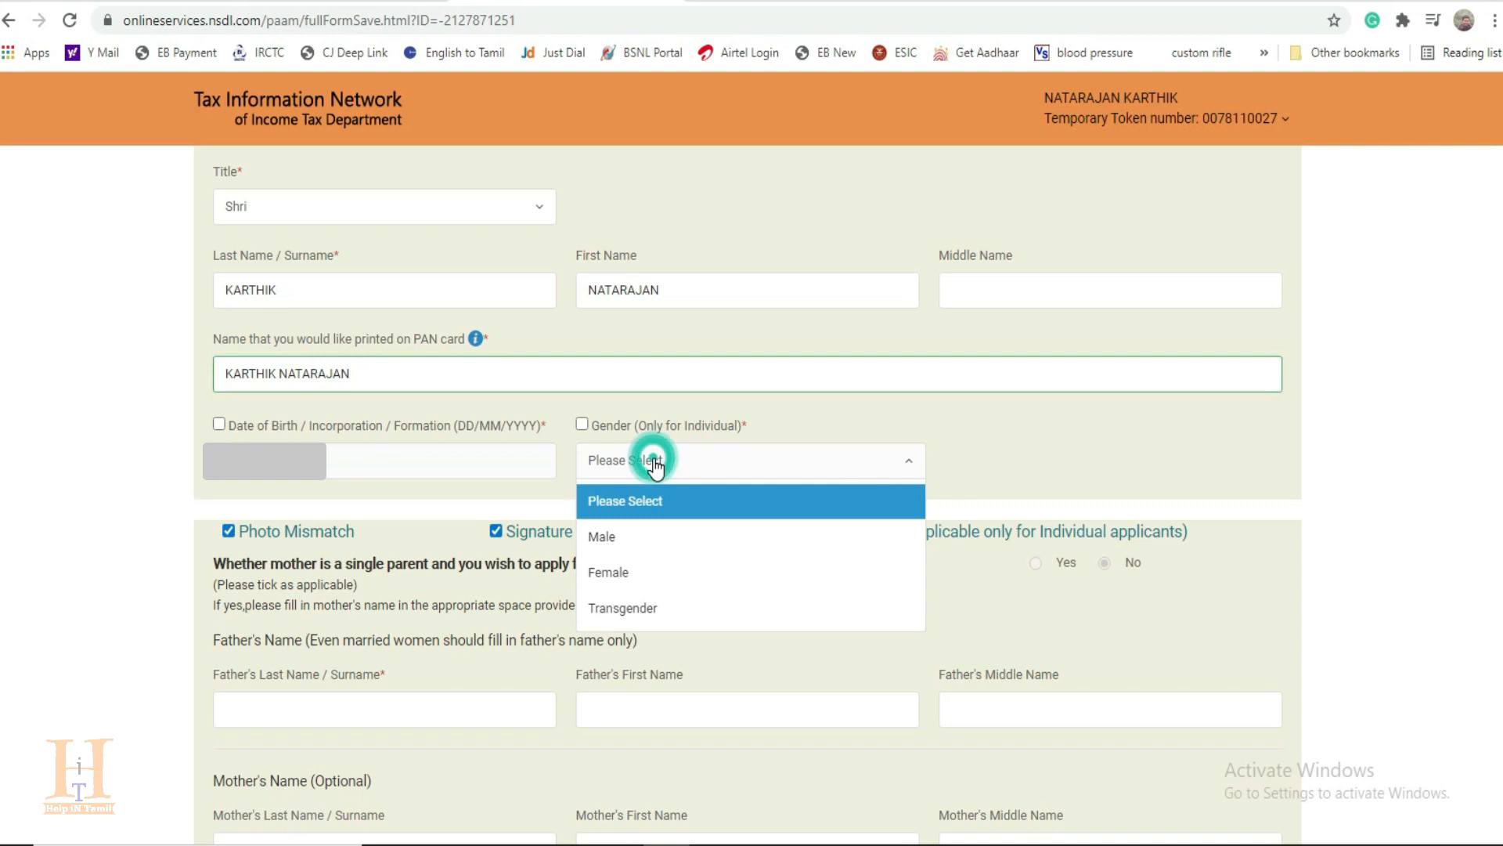
pyautogui.click(614, 537)
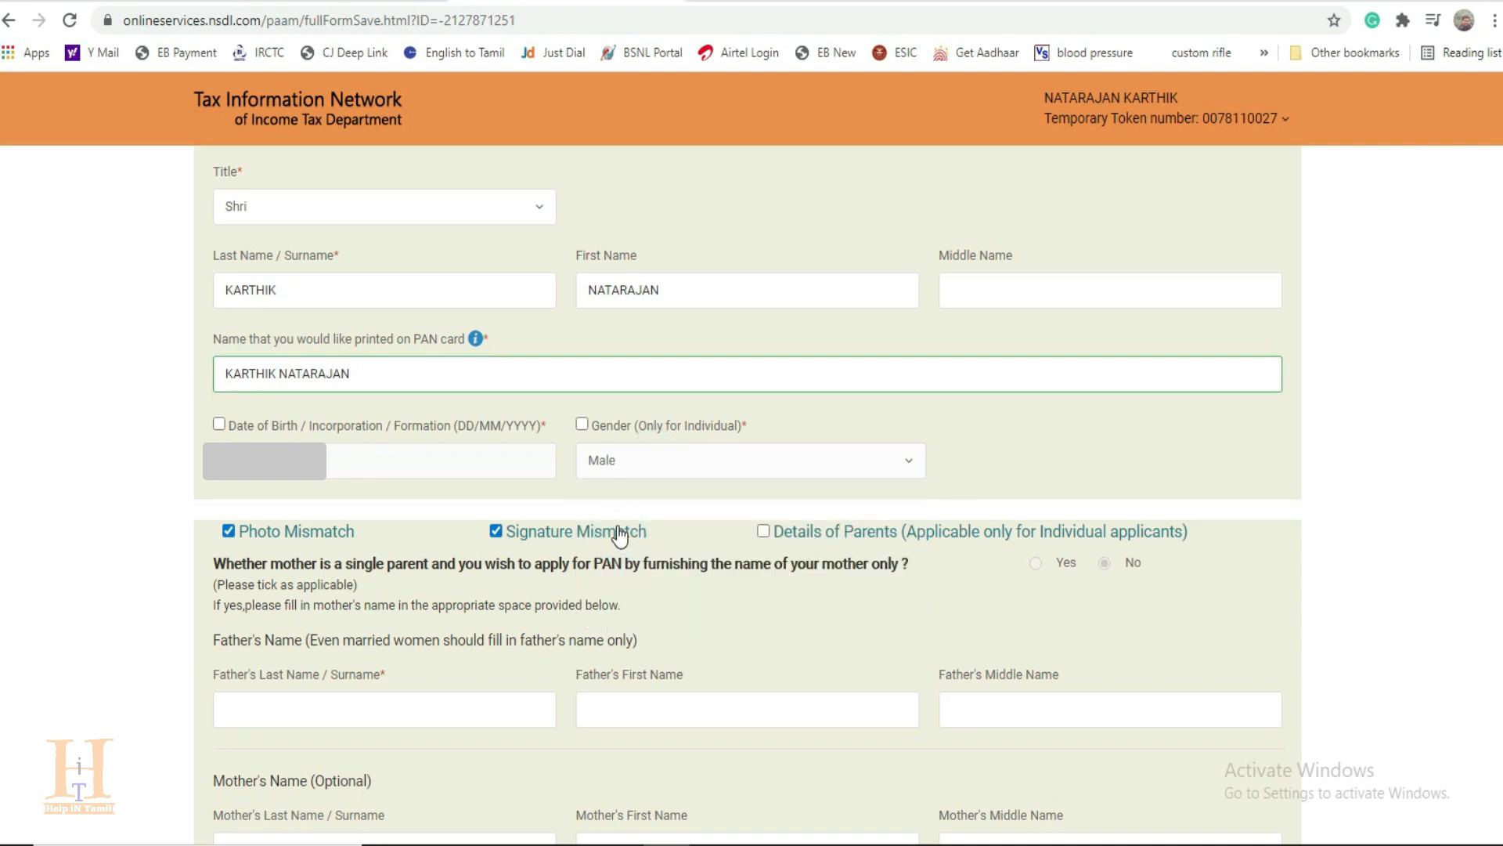
# Step: Enable the Details of Parents section and enter the father's last name
pyautogui.scroll(-2, 368, 494)
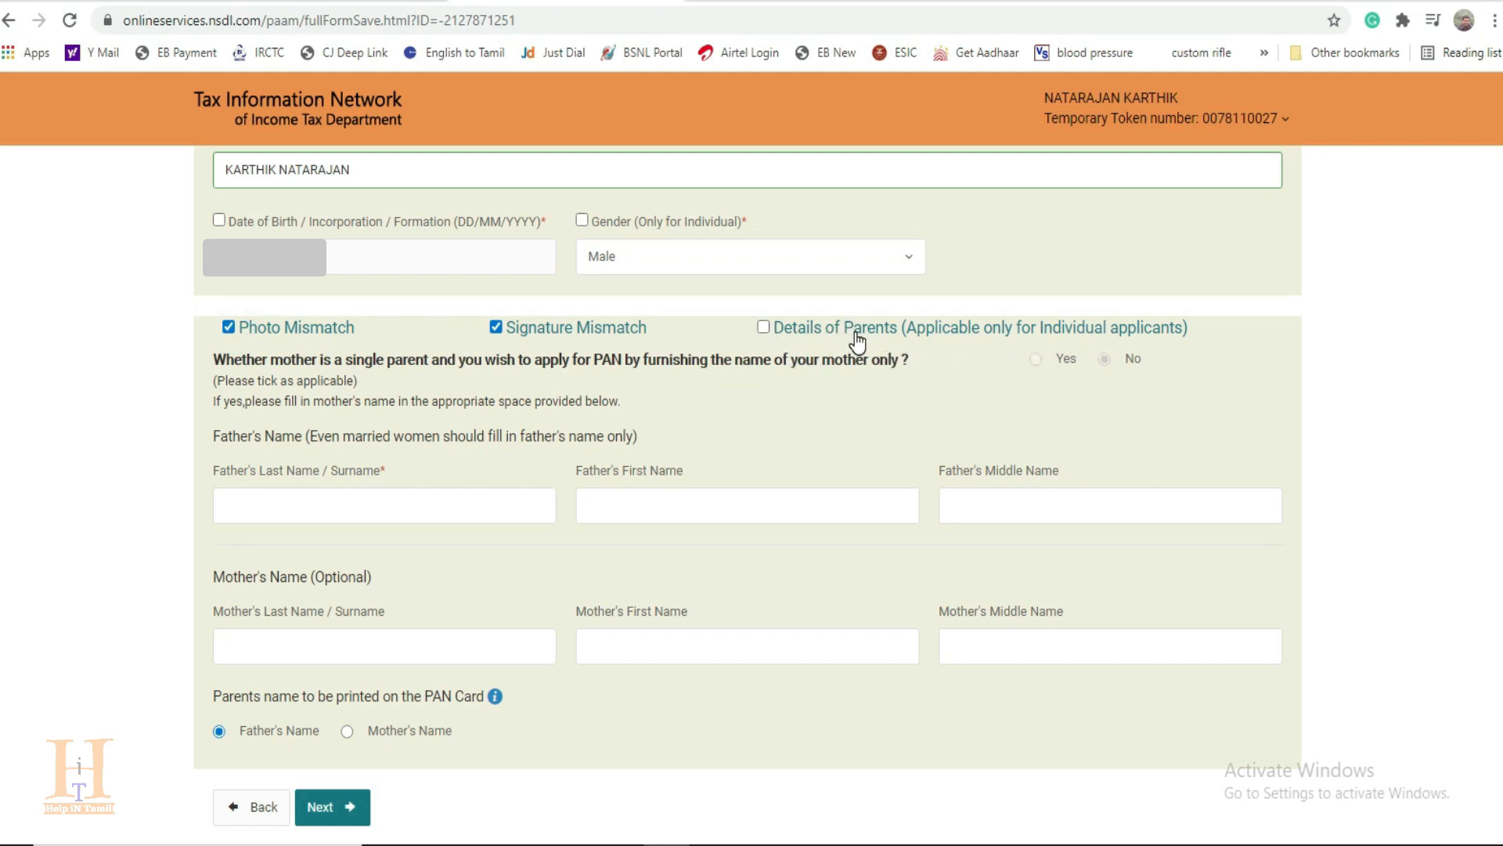
pyautogui.click(764, 327)
pyautogui.click(410, 506)
pyautogui.write('NATARAJAN')
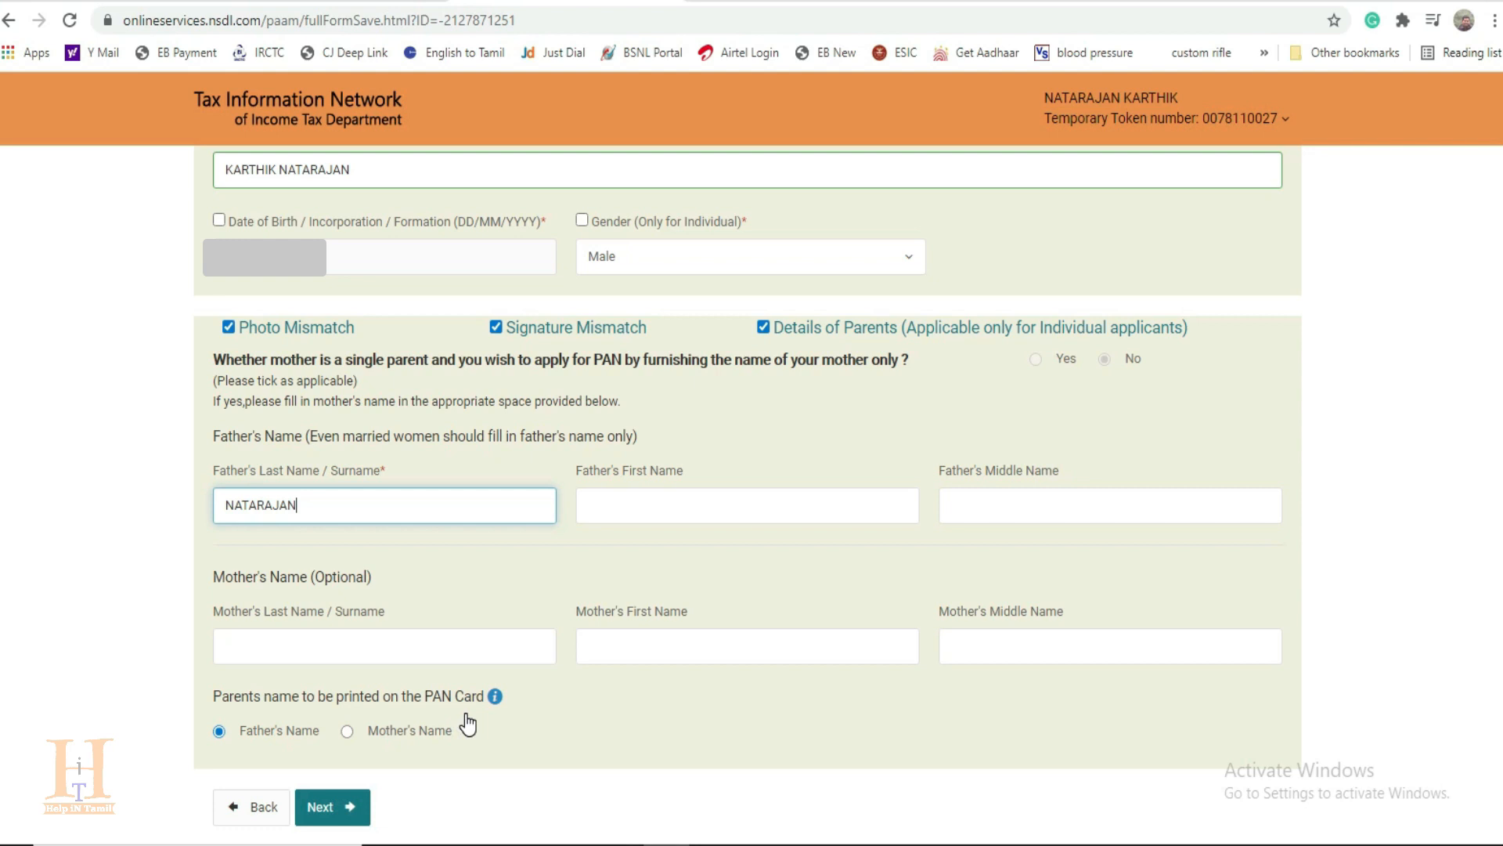
# Step: Choose the father's name for printing on the PAN card and continue to the contact details
pyautogui.click(219, 731)
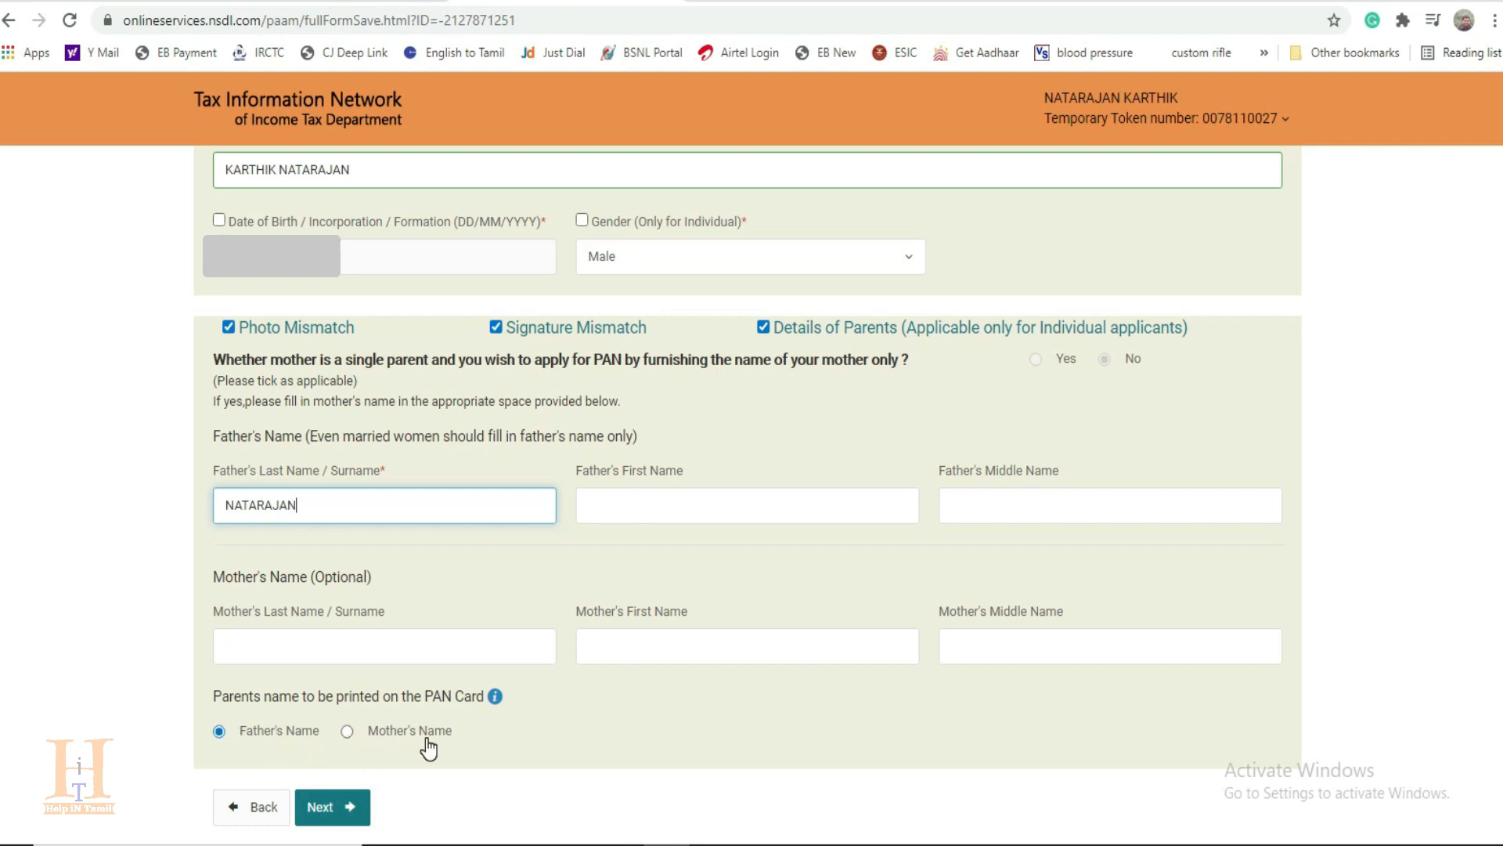
pyautogui.scroll(-2, 425, 743)
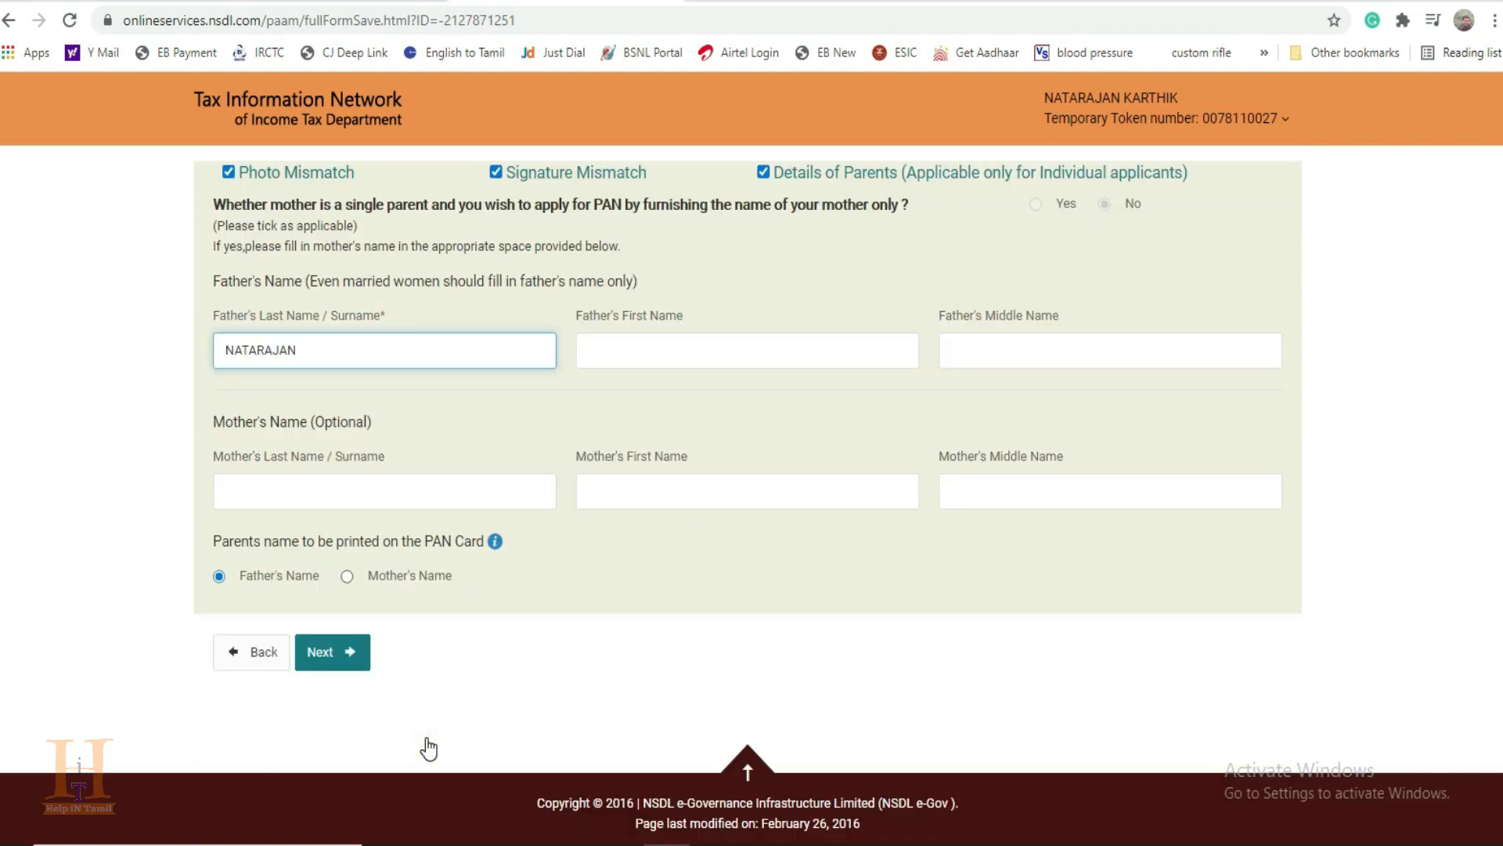
pyautogui.click(346, 652)
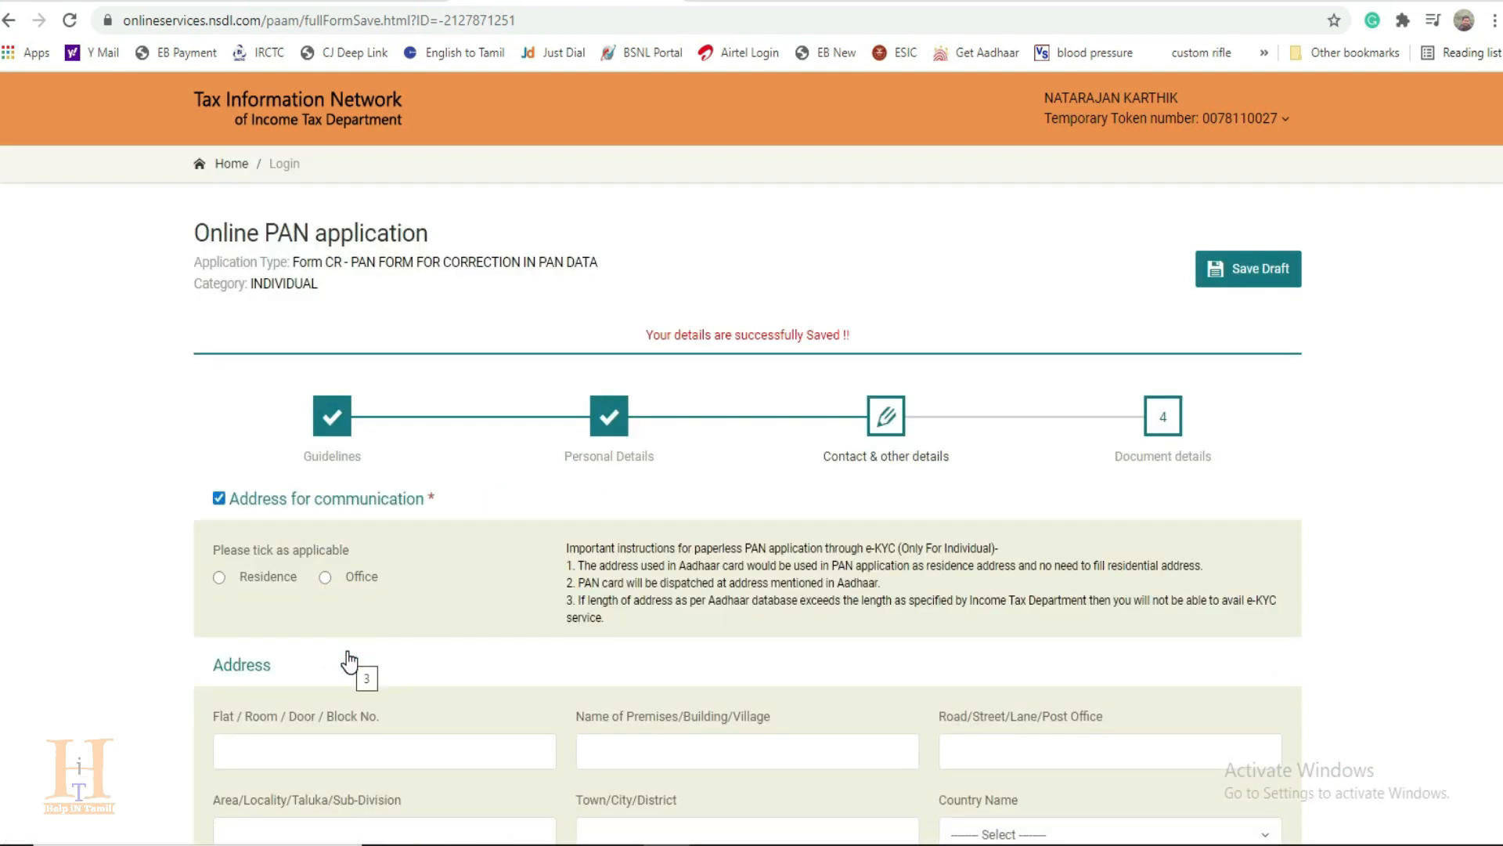
# Step: Choose Residence as the address for communication and fill in the applicant's residential address
pyautogui.scroll(-4, 345, 650)
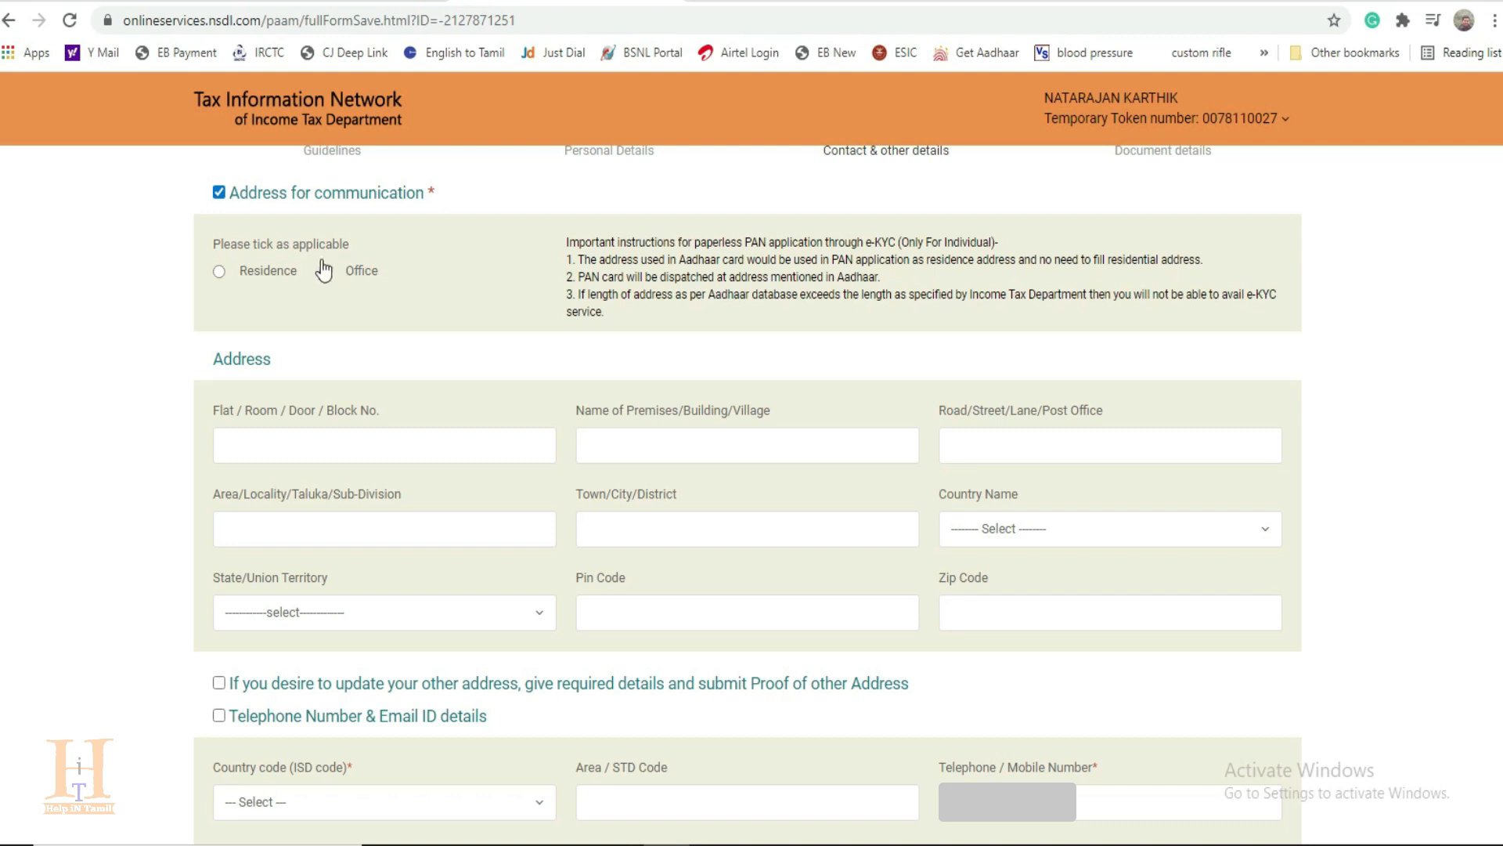
pyautogui.click(223, 273)
pyautogui.click(228, 445)
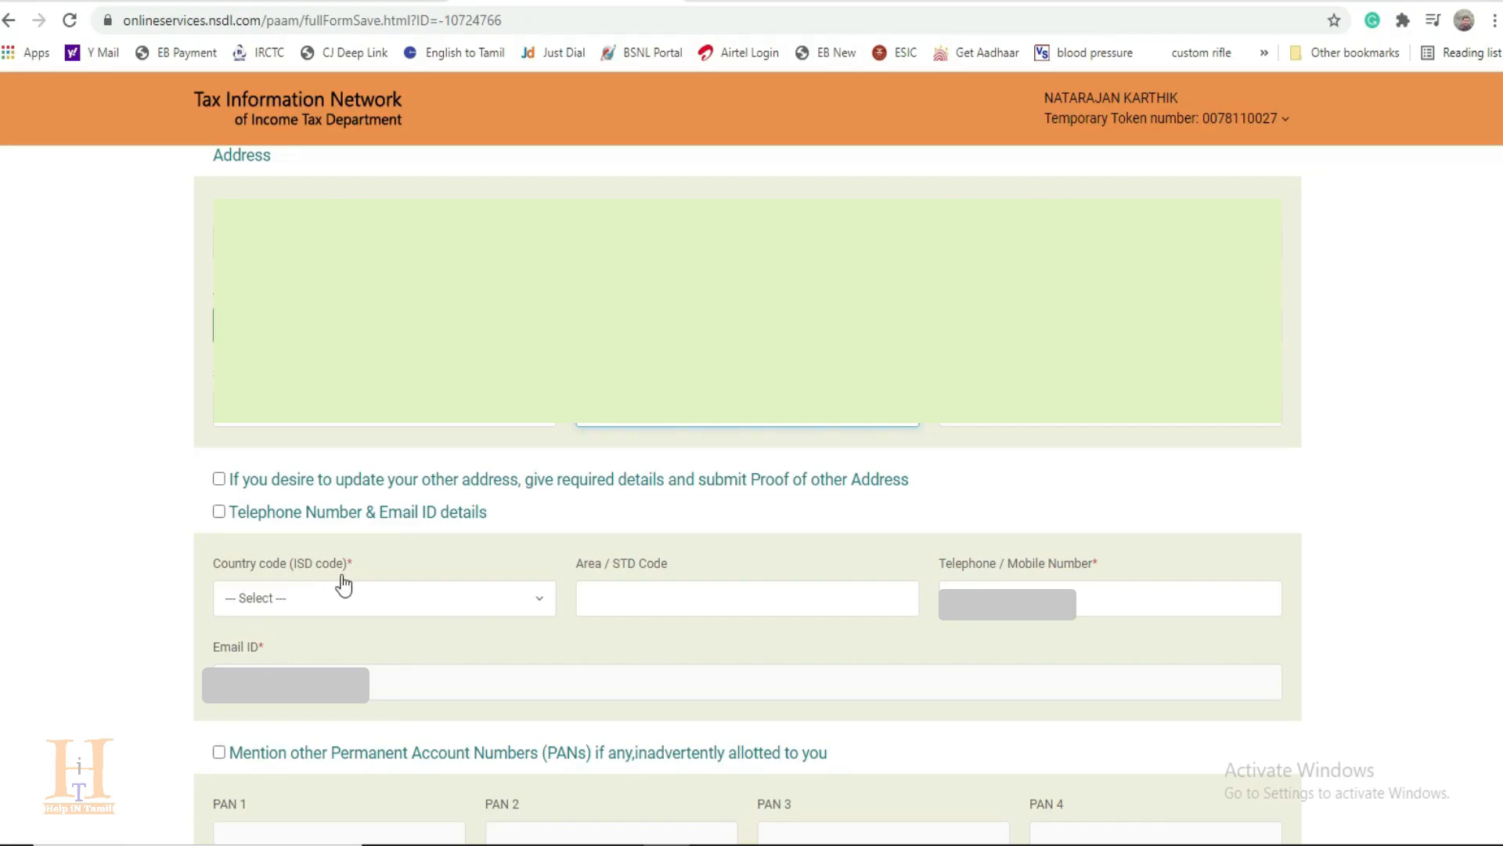
# Step: Set the telephone country code to INDIA (91) and proceed to the document details without declaring any other PANs
pyautogui.click(393, 609)
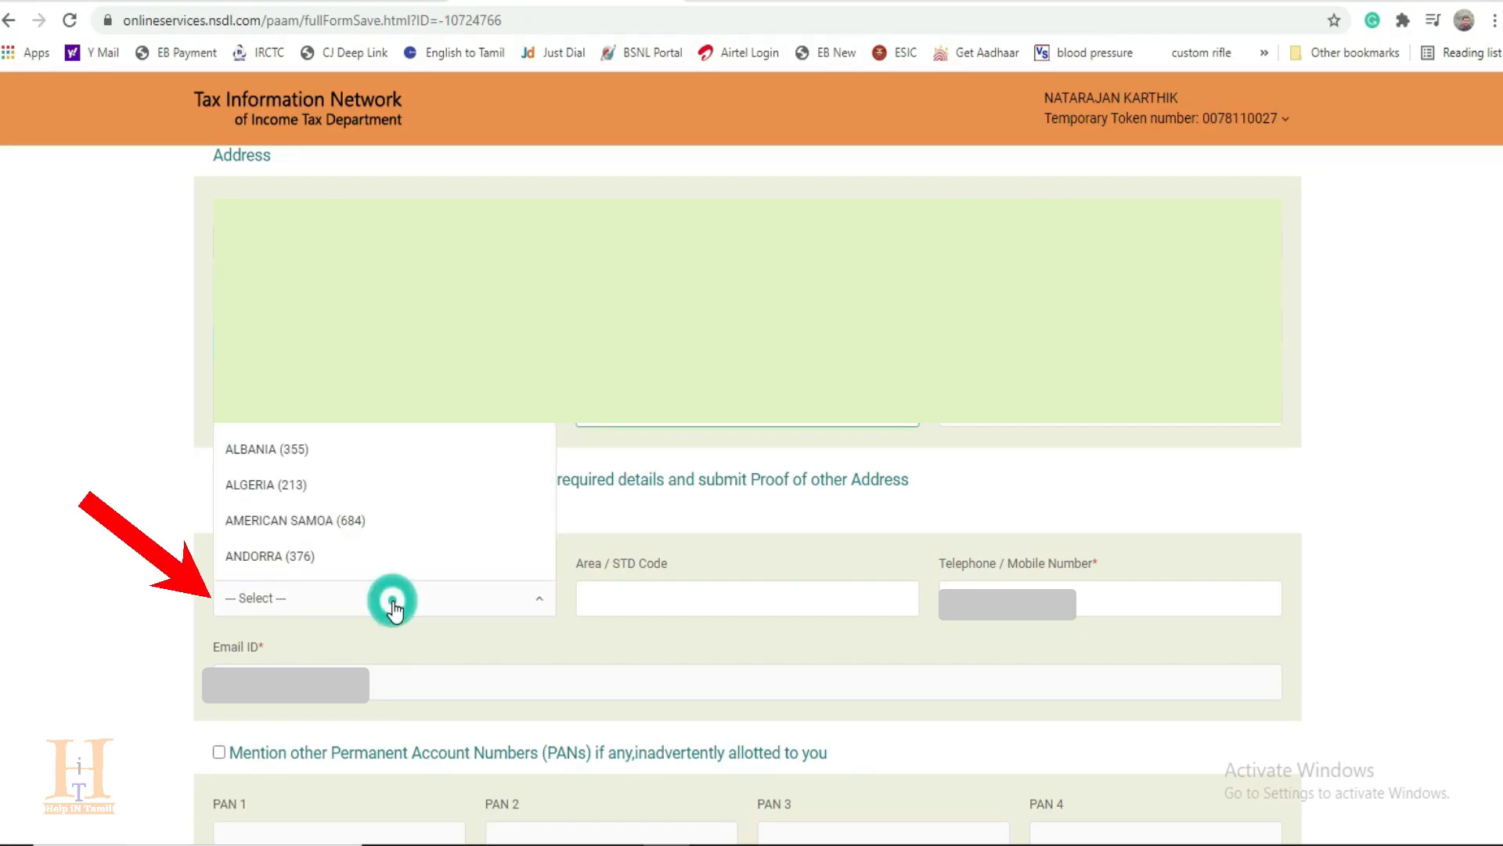
pyautogui.write('IND')
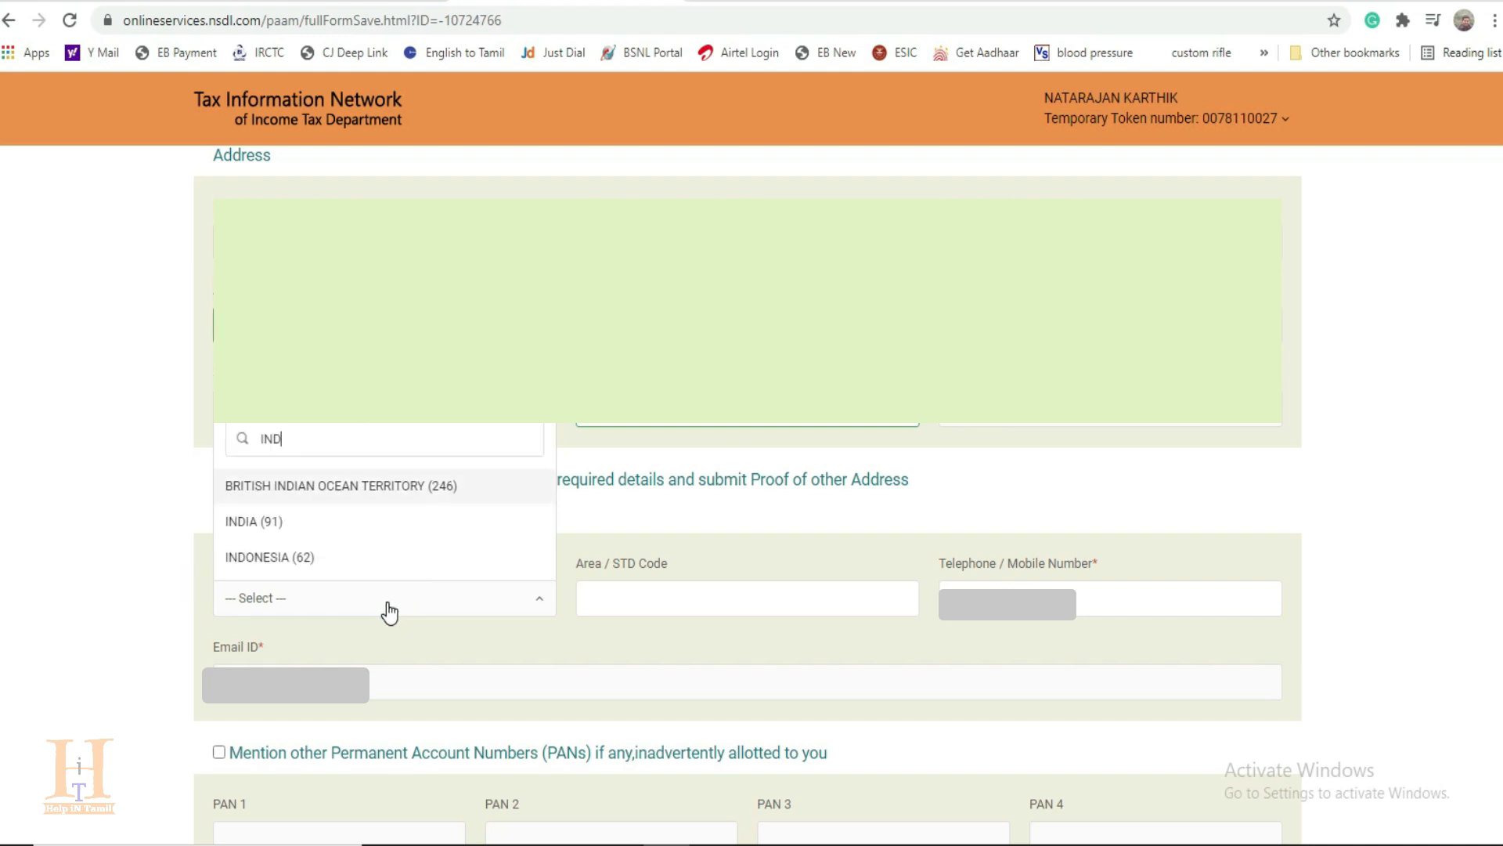
pyautogui.click(263, 522)
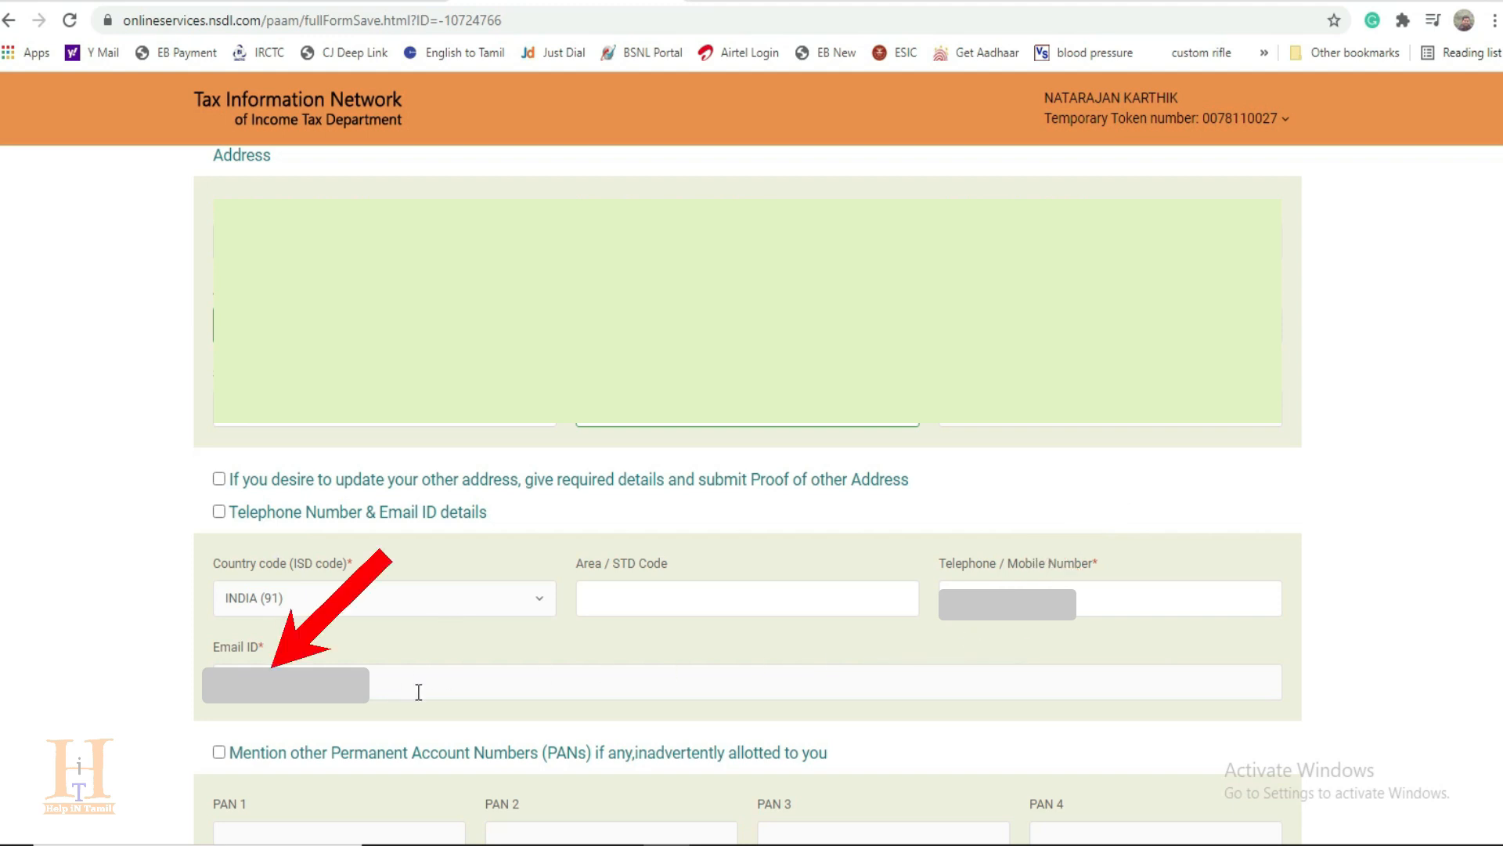
pyautogui.scroll(-3, 360, 735)
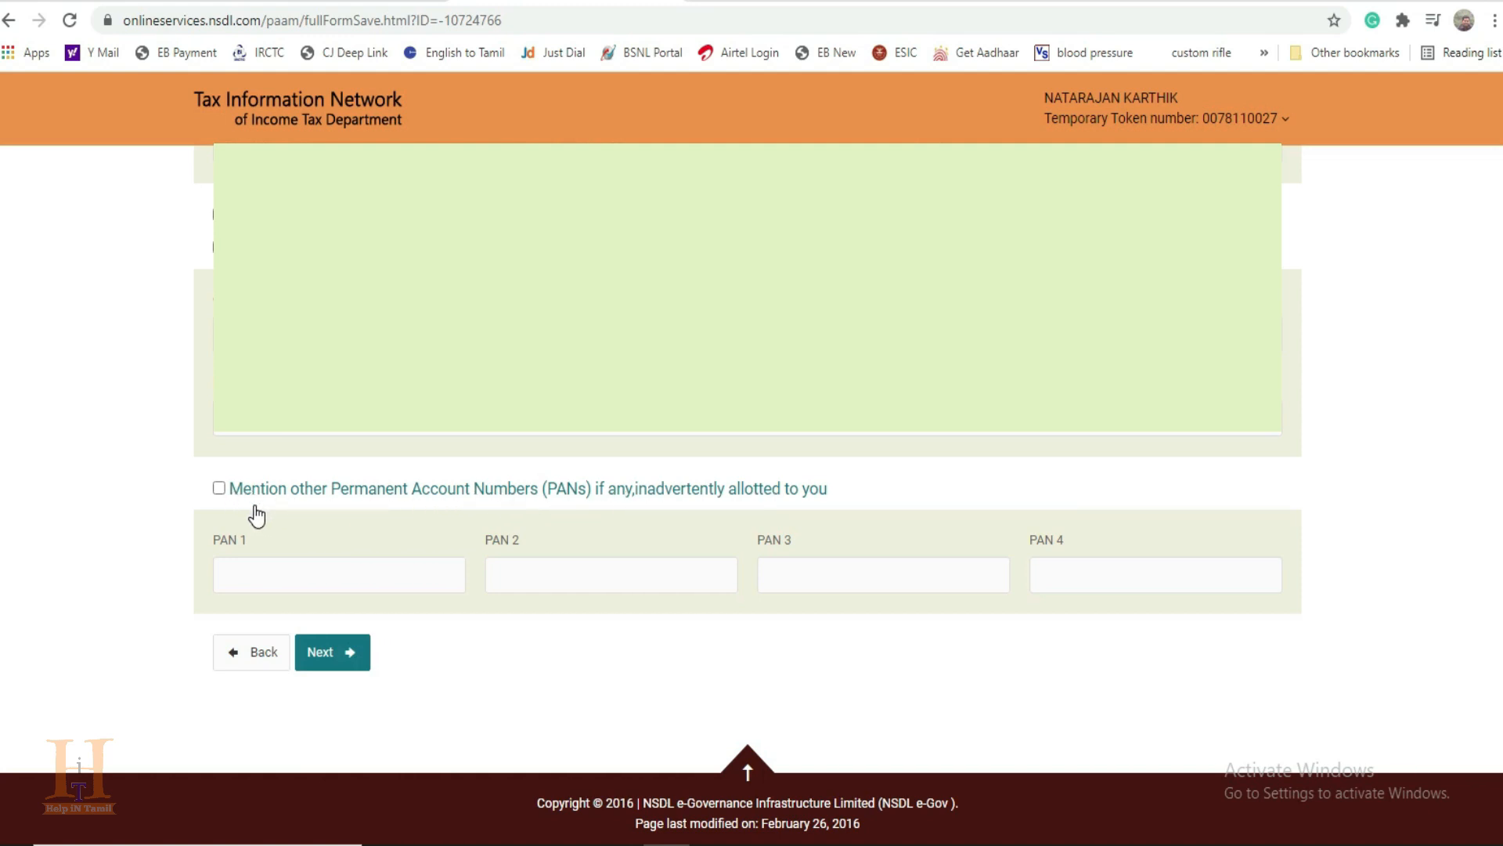
pyautogui.click(220, 488)
pyautogui.click(219, 488)
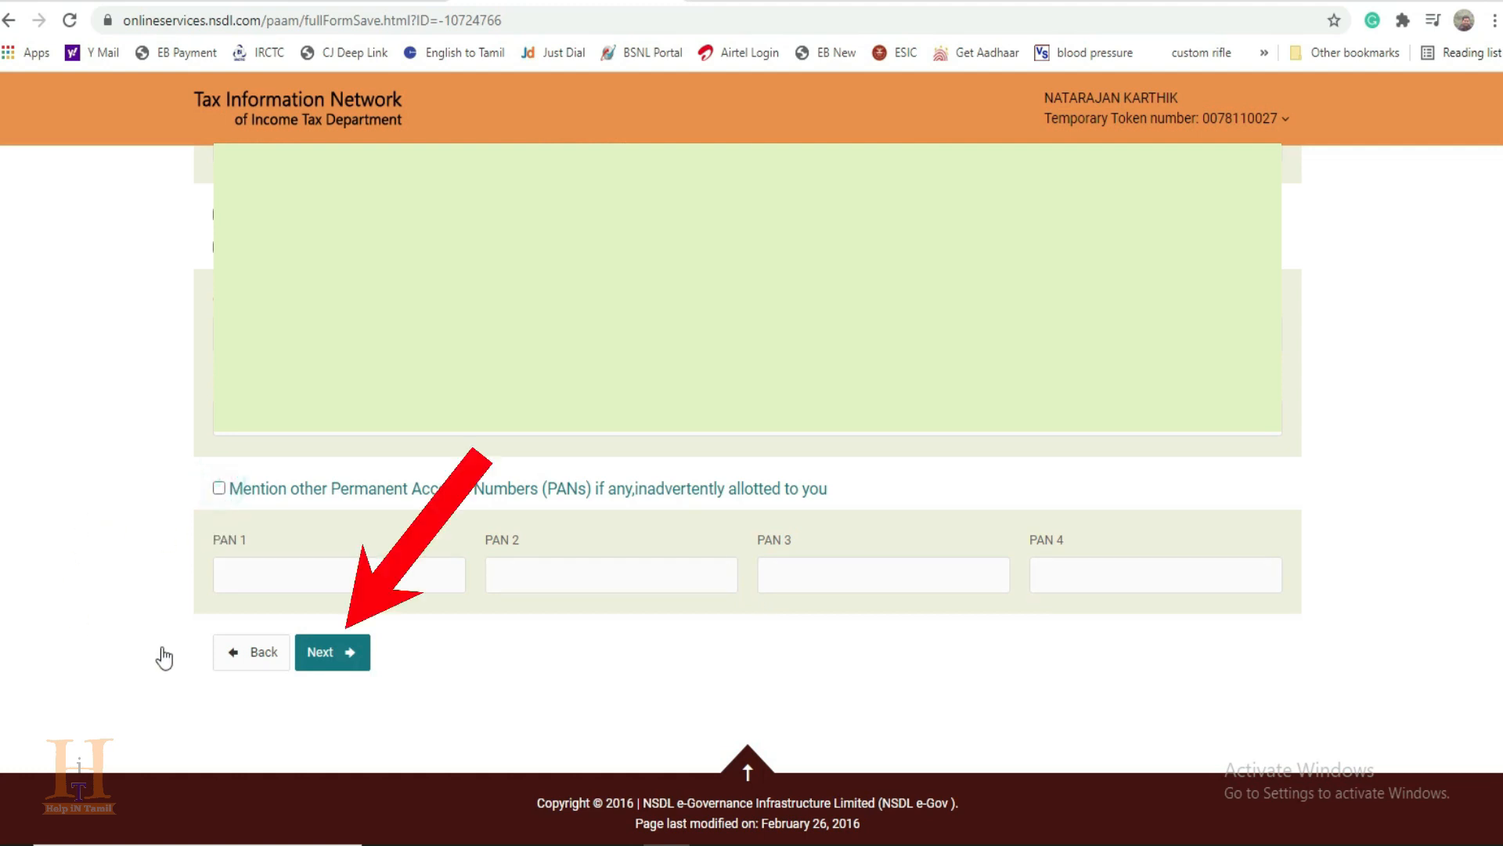
pyautogui.click(332, 652)
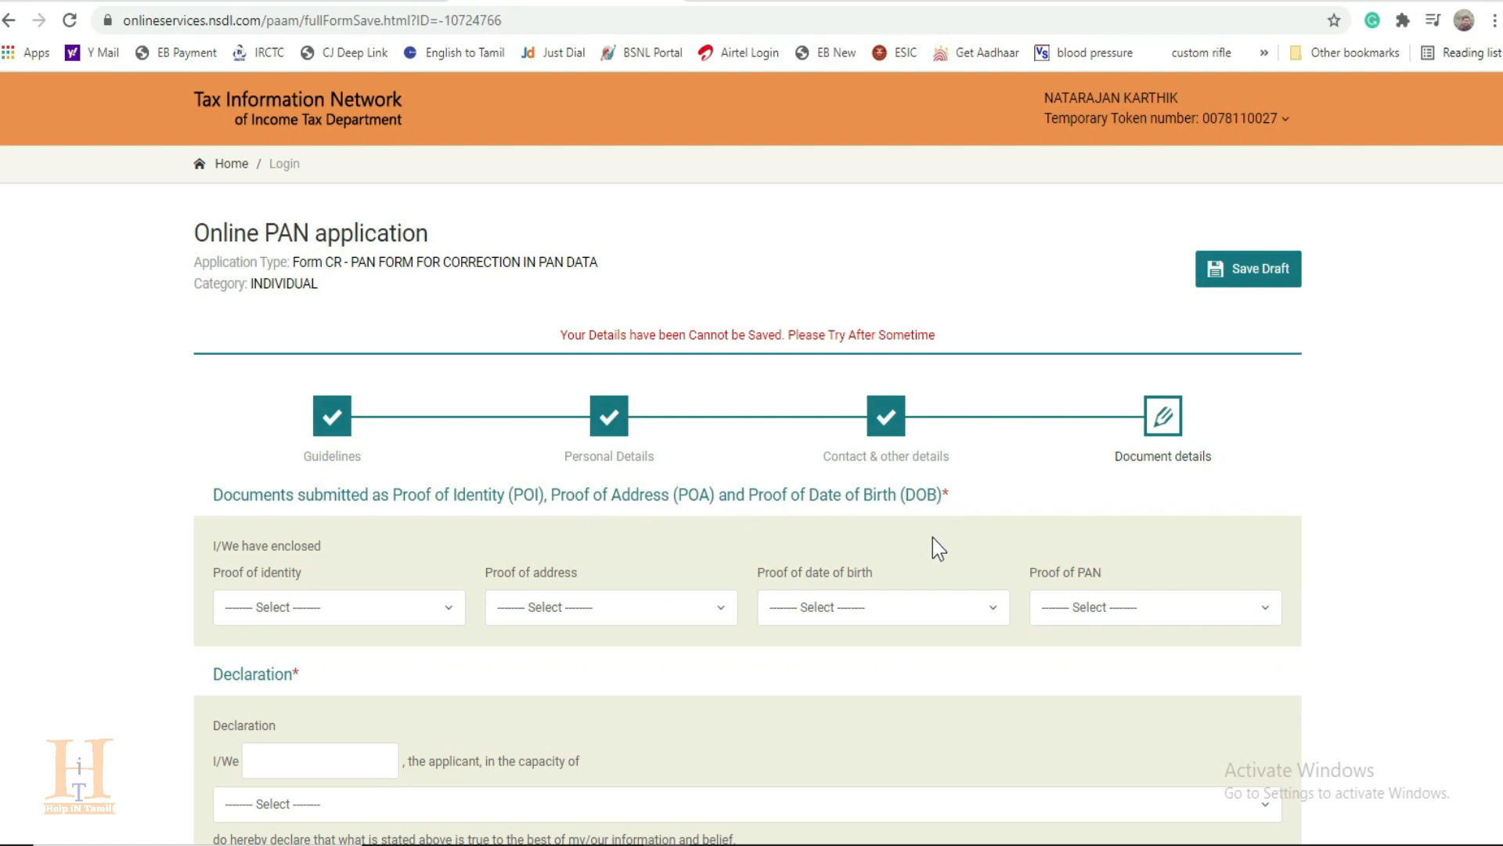
# Step: Select the AADHAAR Card as both the proof of identity and the proof of address
pyautogui.scroll(-3, 916, 542)
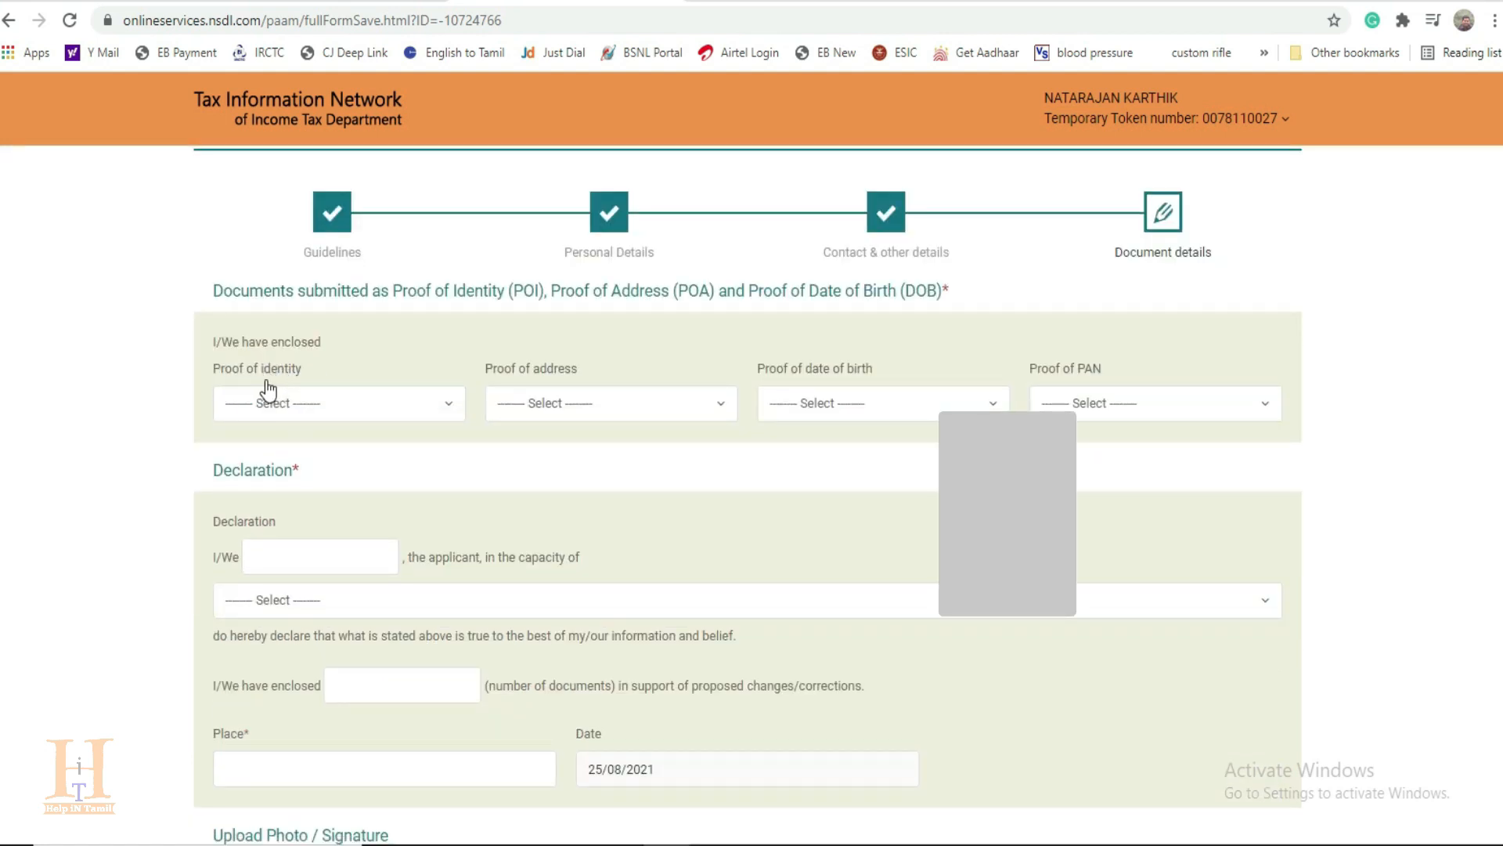
pyautogui.click(352, 408)
pyautogui.scroll(-10, 372, 645)
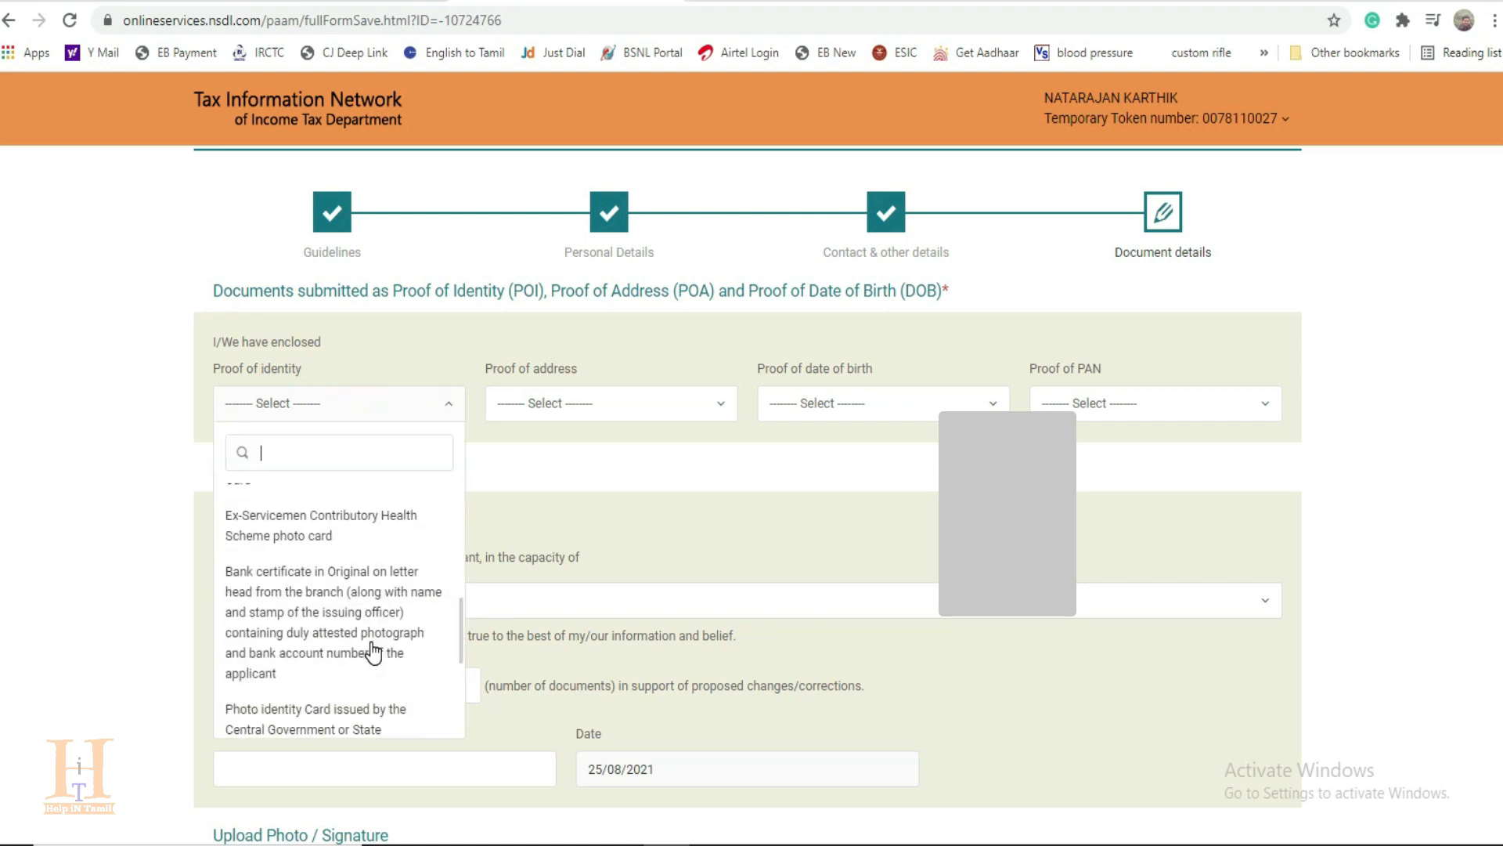
pyautogui.click(327, 714)
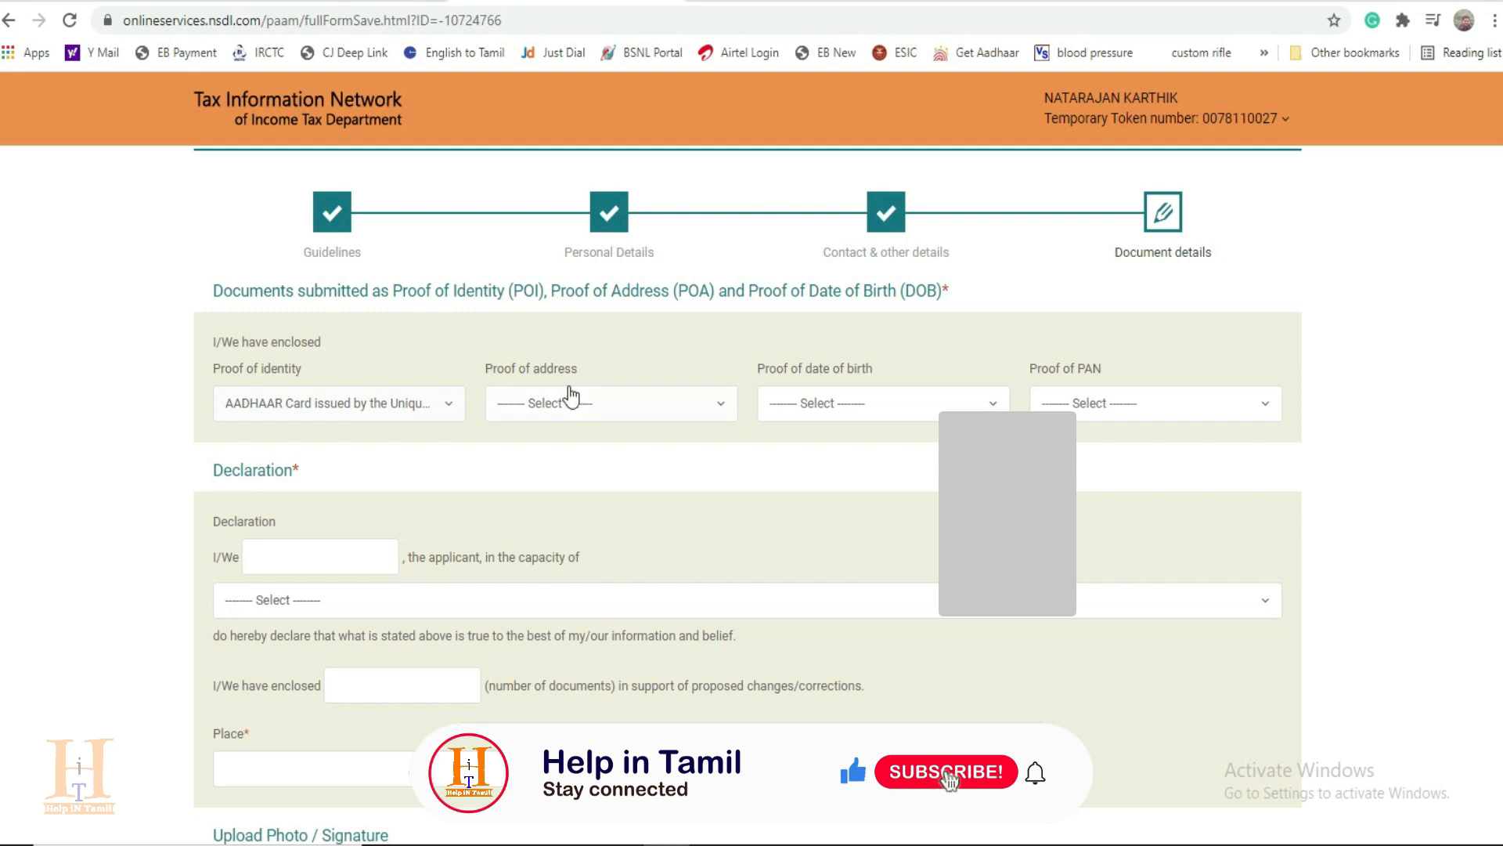
pyautogui.click(615, 405)
pyautogui.scroll(-8, 684, 633)
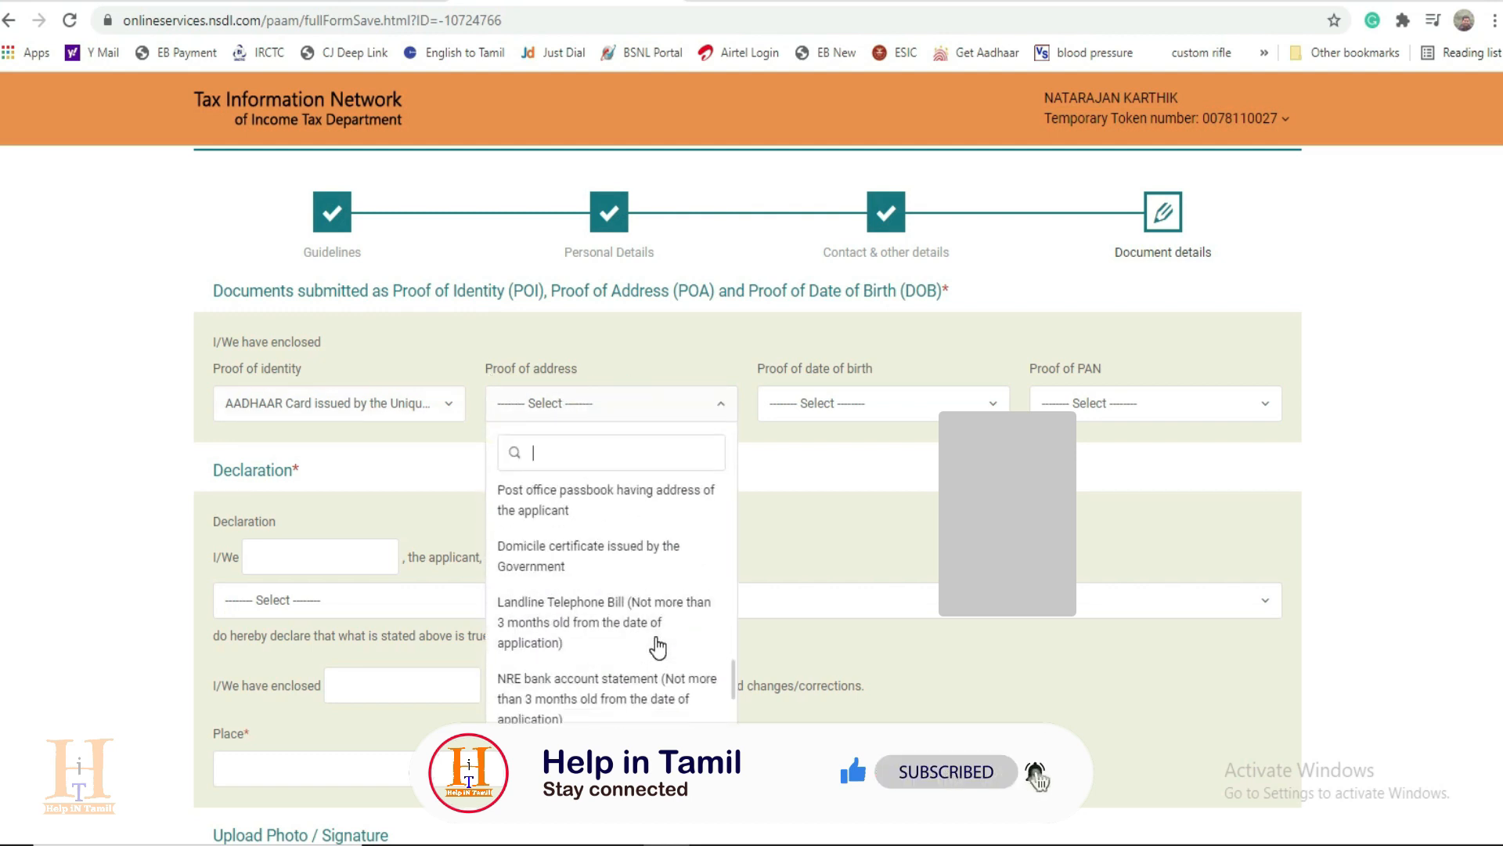
pyautogui.click(623, 707)
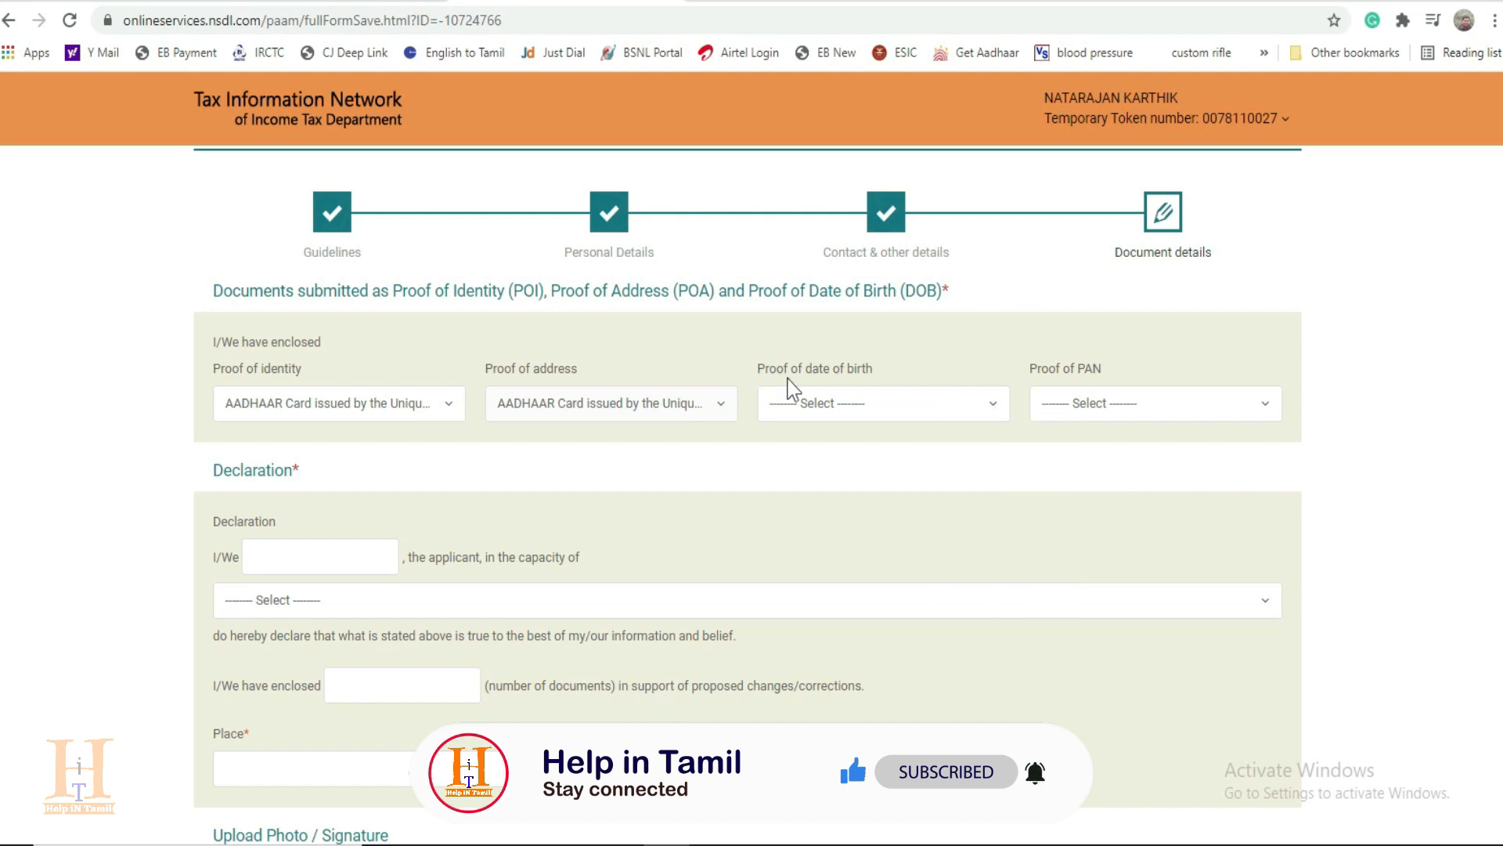
# Step: Select the AADHAAR Card as proof of date of birth and Copy of Pan Card as proof of PAN
pyautogui.click(862, 420)
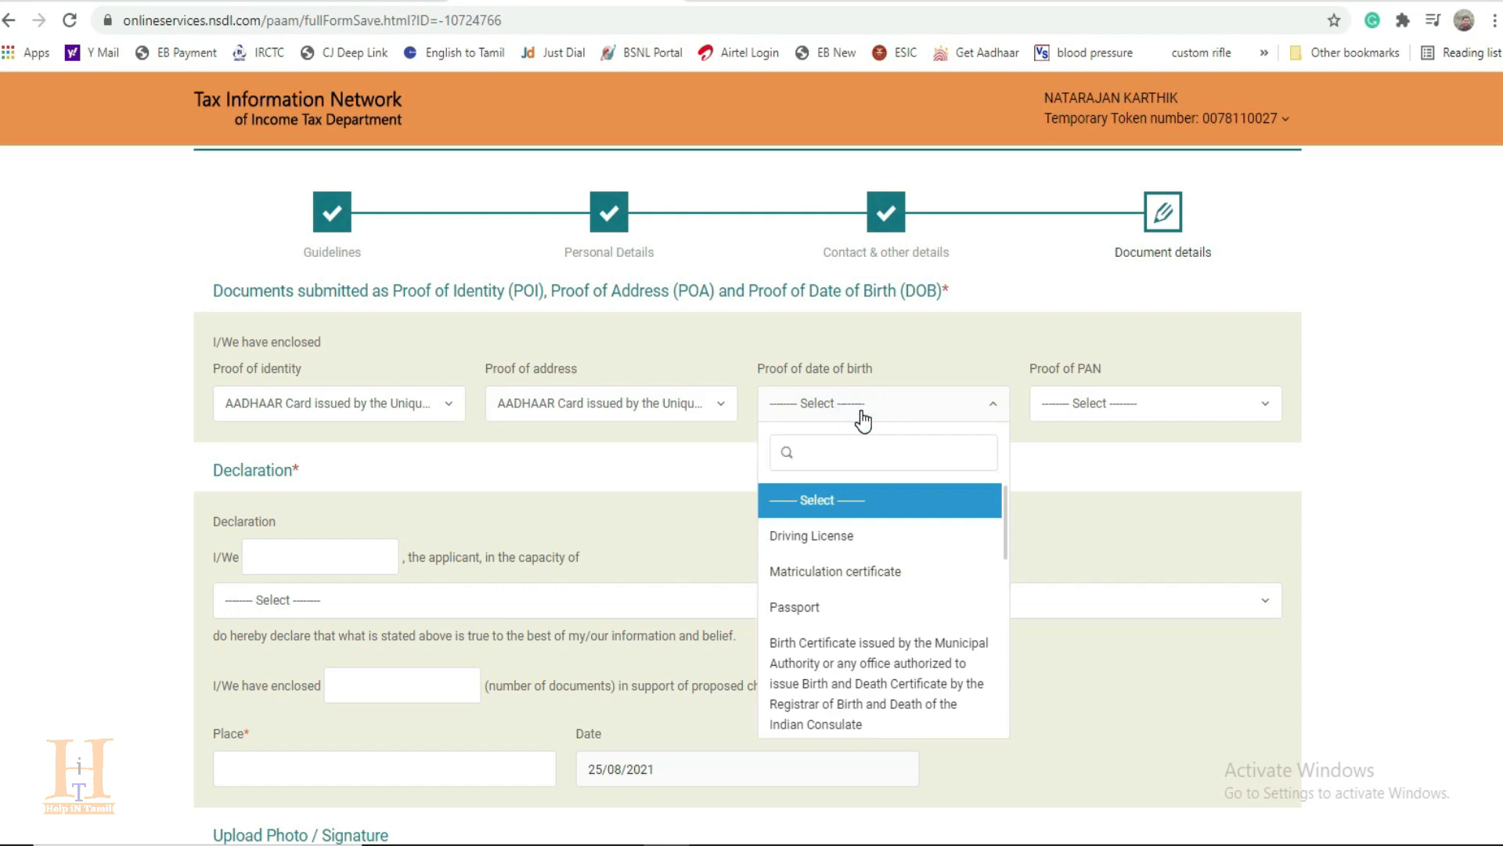
pyautogui.scroll(-3, 869, 611)
pyautogui.click(883, 624)
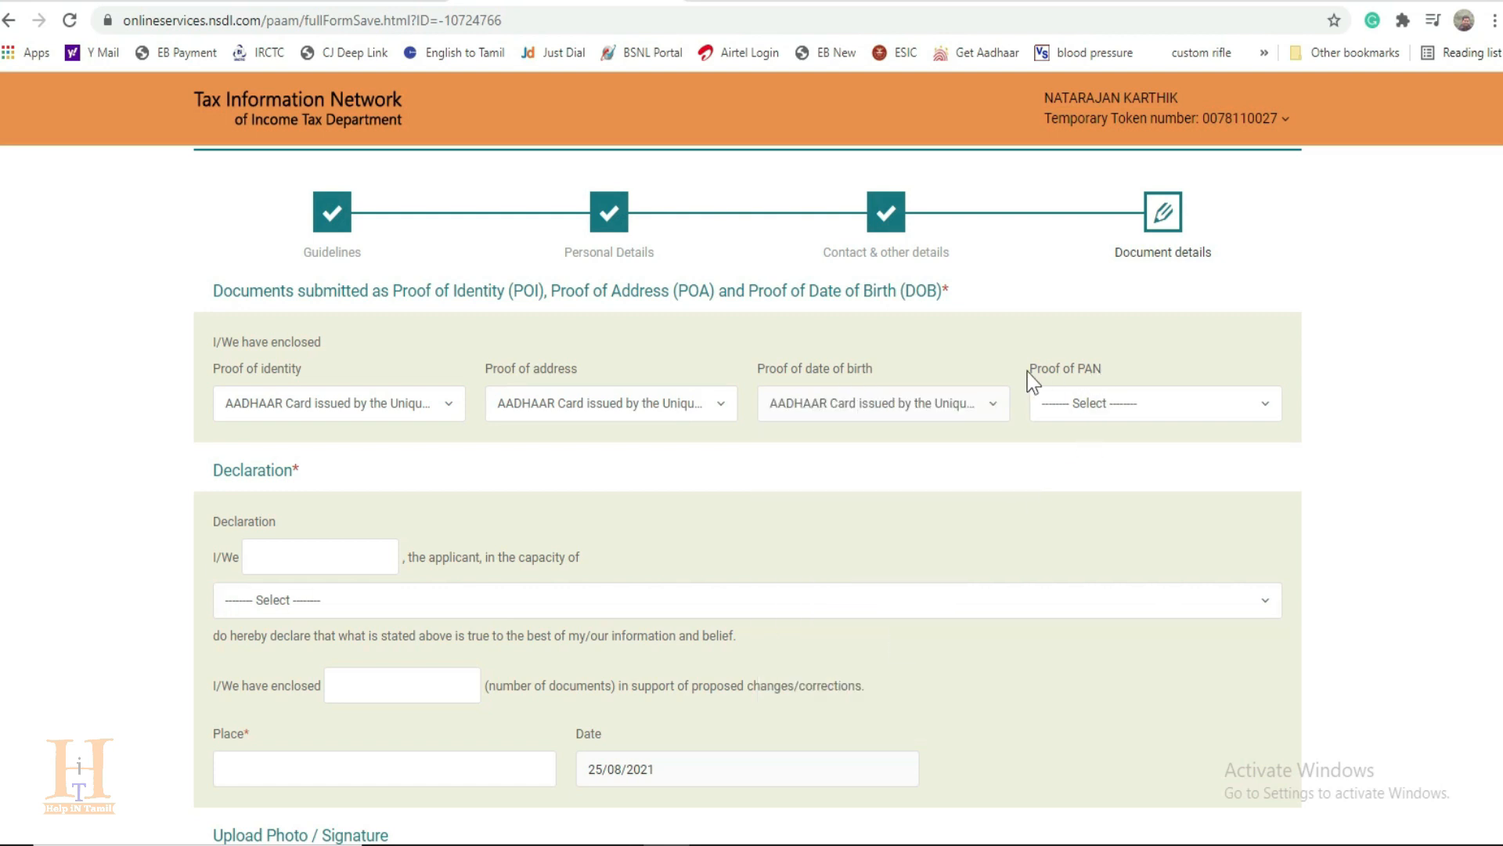
pyautogui.click(1169, 404)
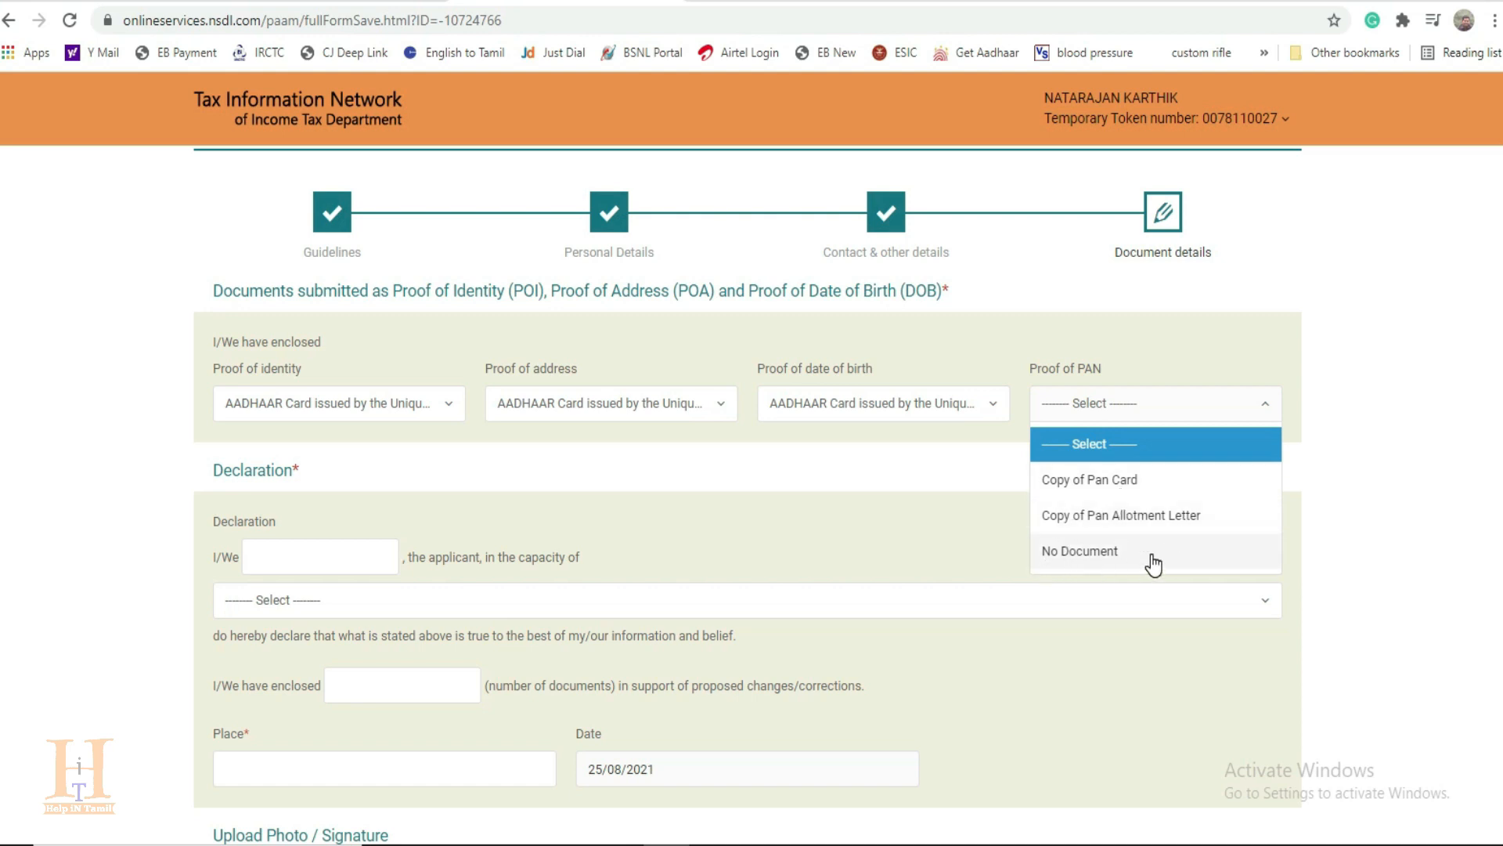
pyautogui.click(1144, 490)
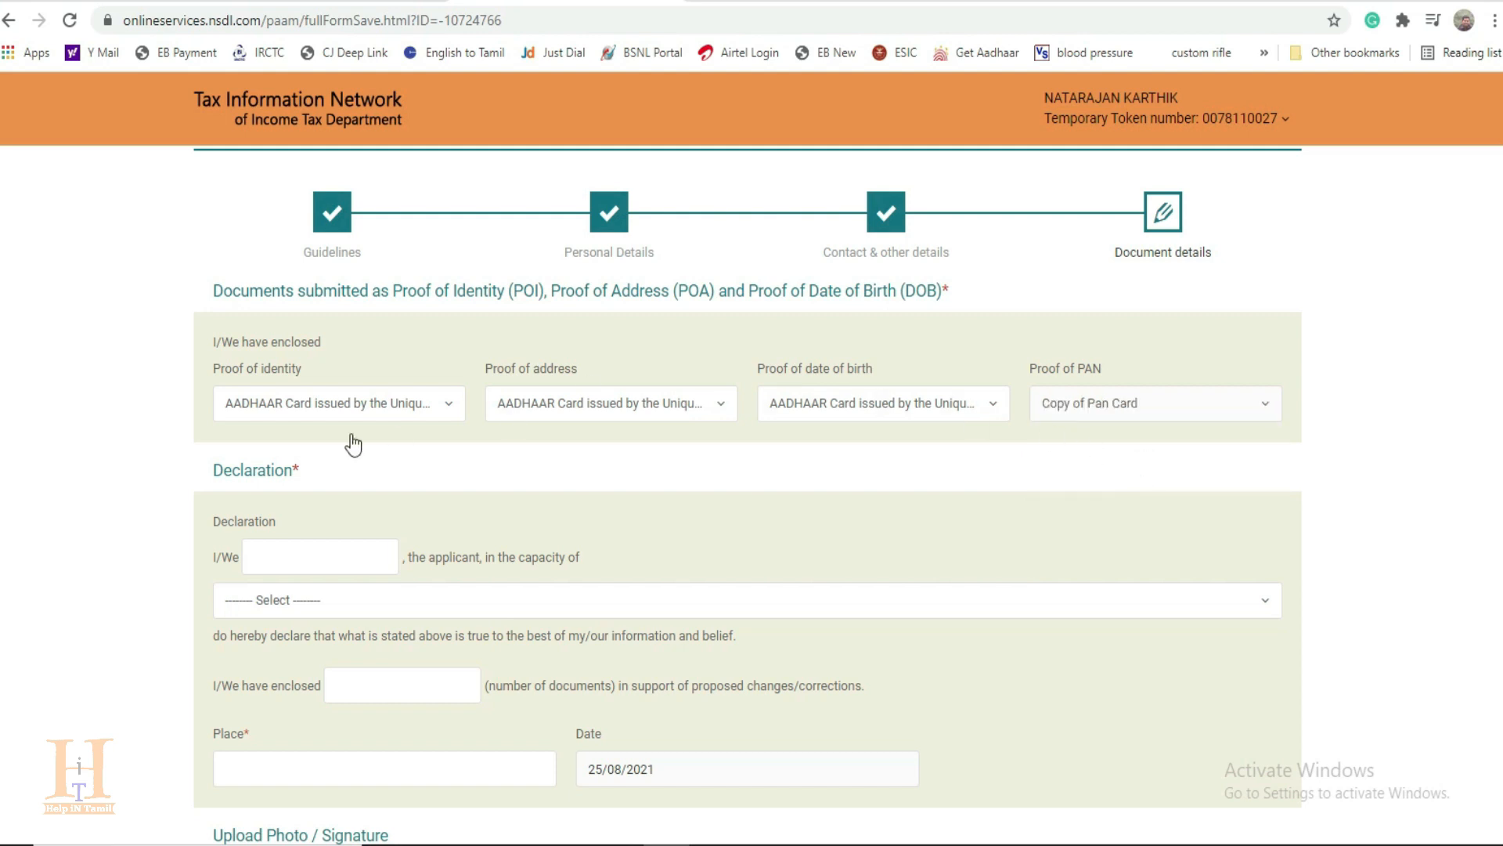
# Step: Enter the applicant's full name in the declaration and set the capacity to Himself/Herself
pyautogui.click(294, 559)
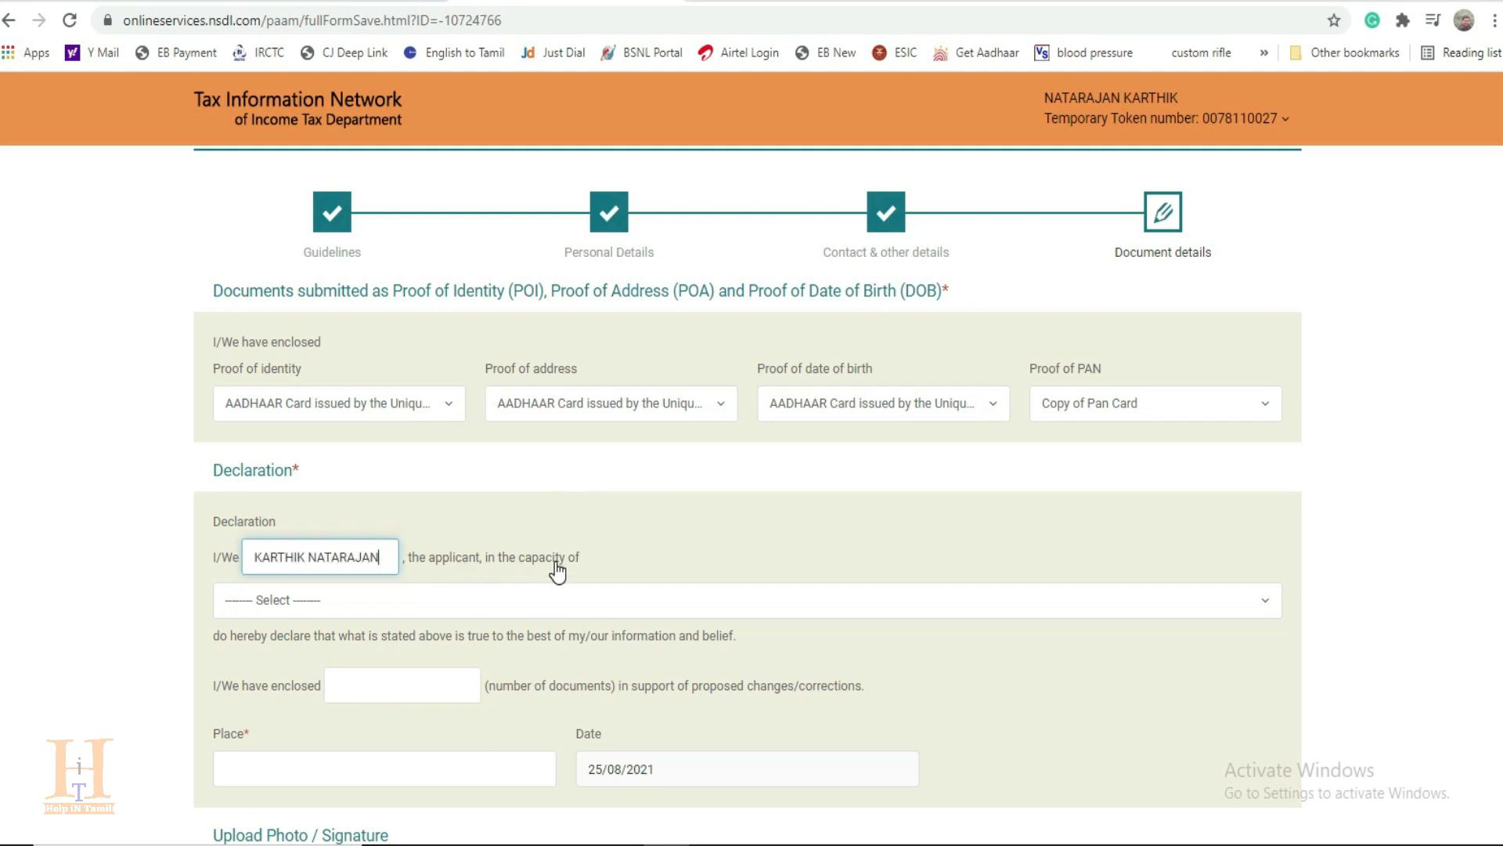
pyautogui.click(386, 611)
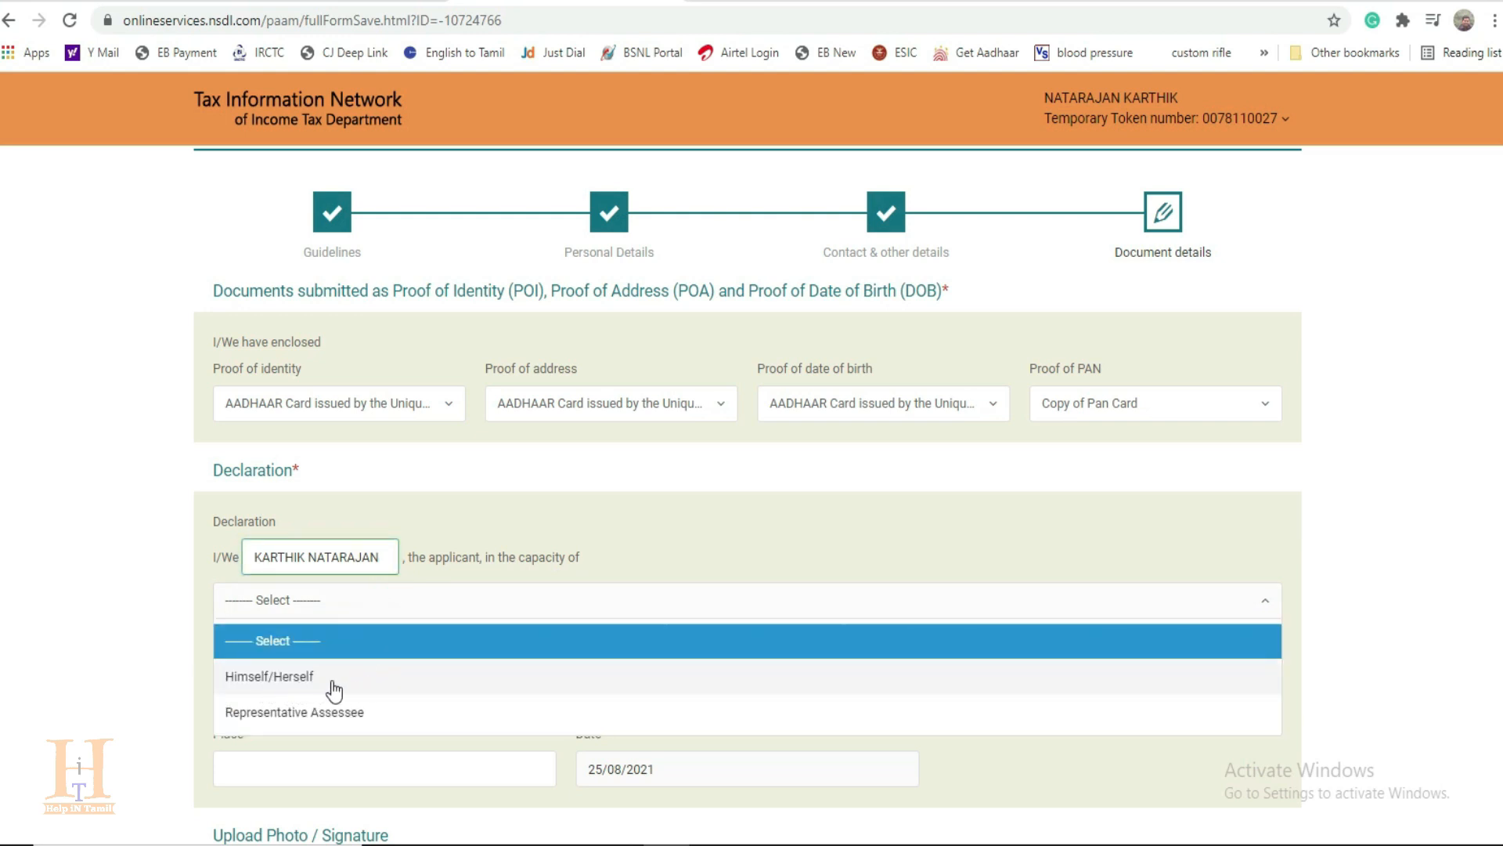
pyautogui.click(294, 686)
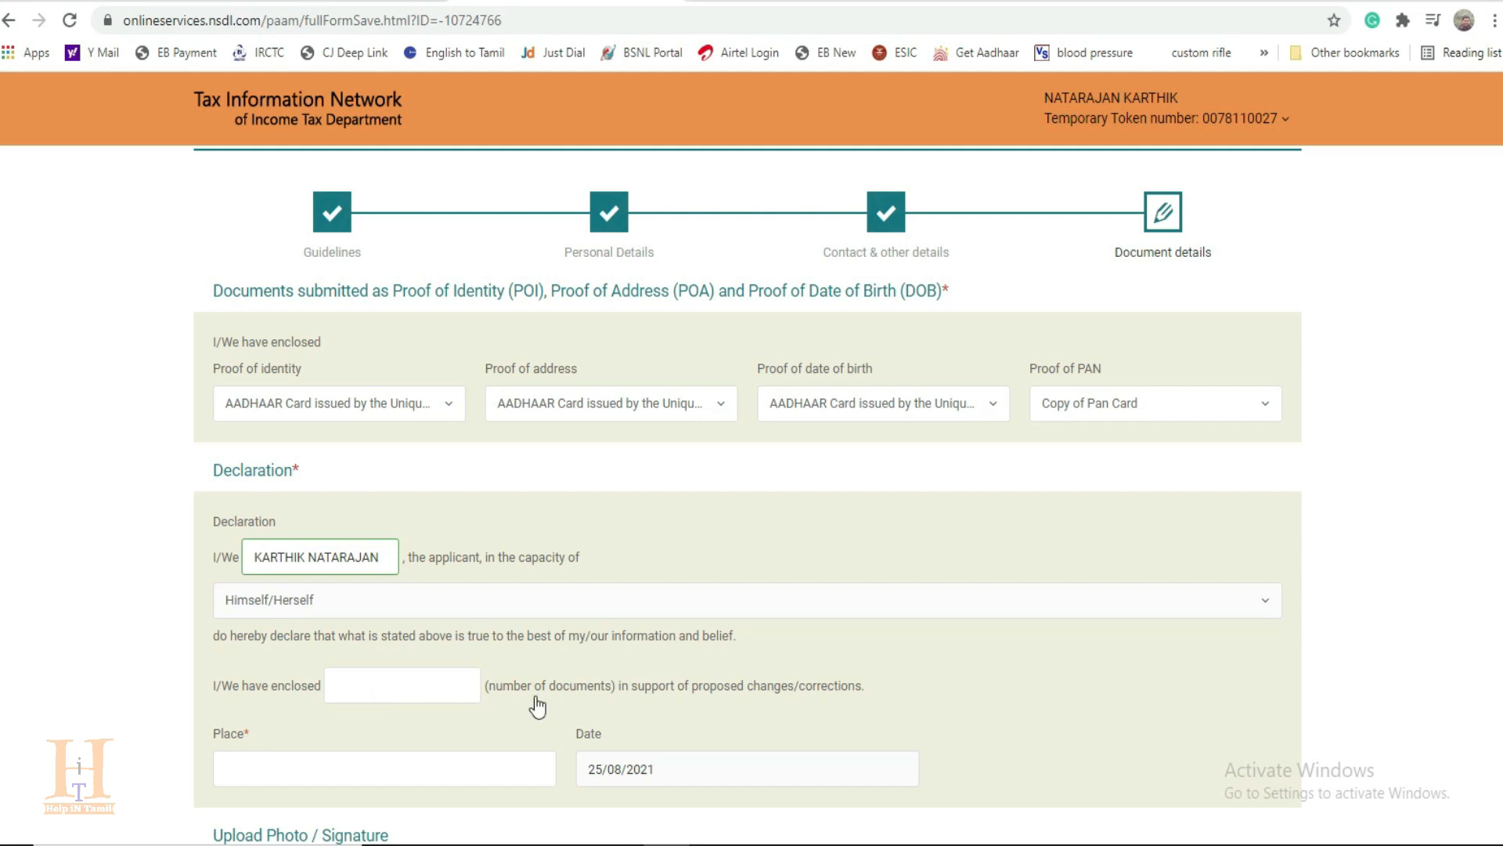
# Step: Declare 1 enclosed document and enter TIRUPUR as the place in the declaration
pyautogui.click(373, 689)
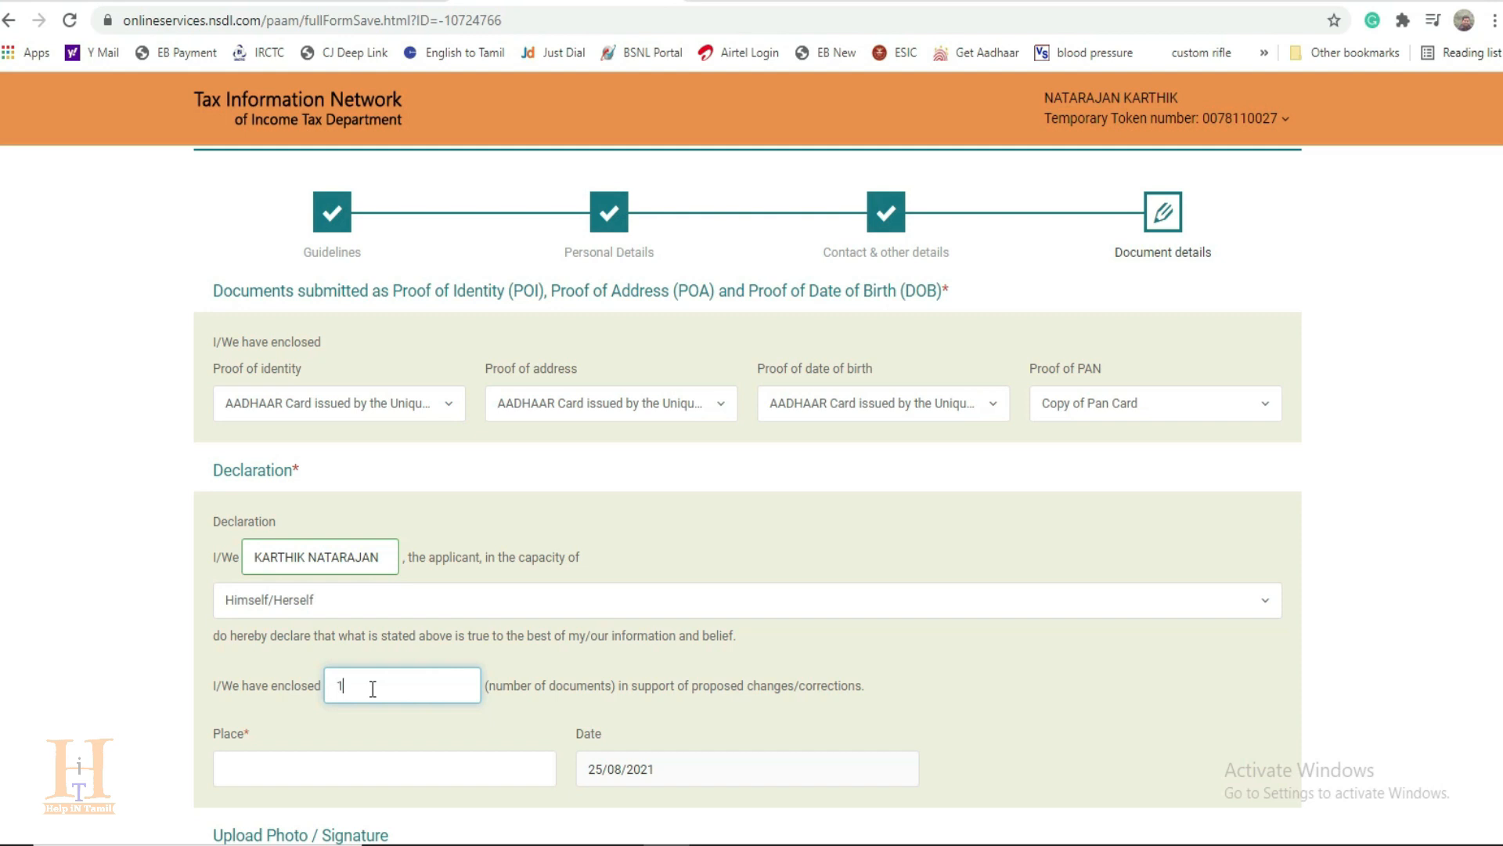
pyautogui.scroll(-4, 373, 689)
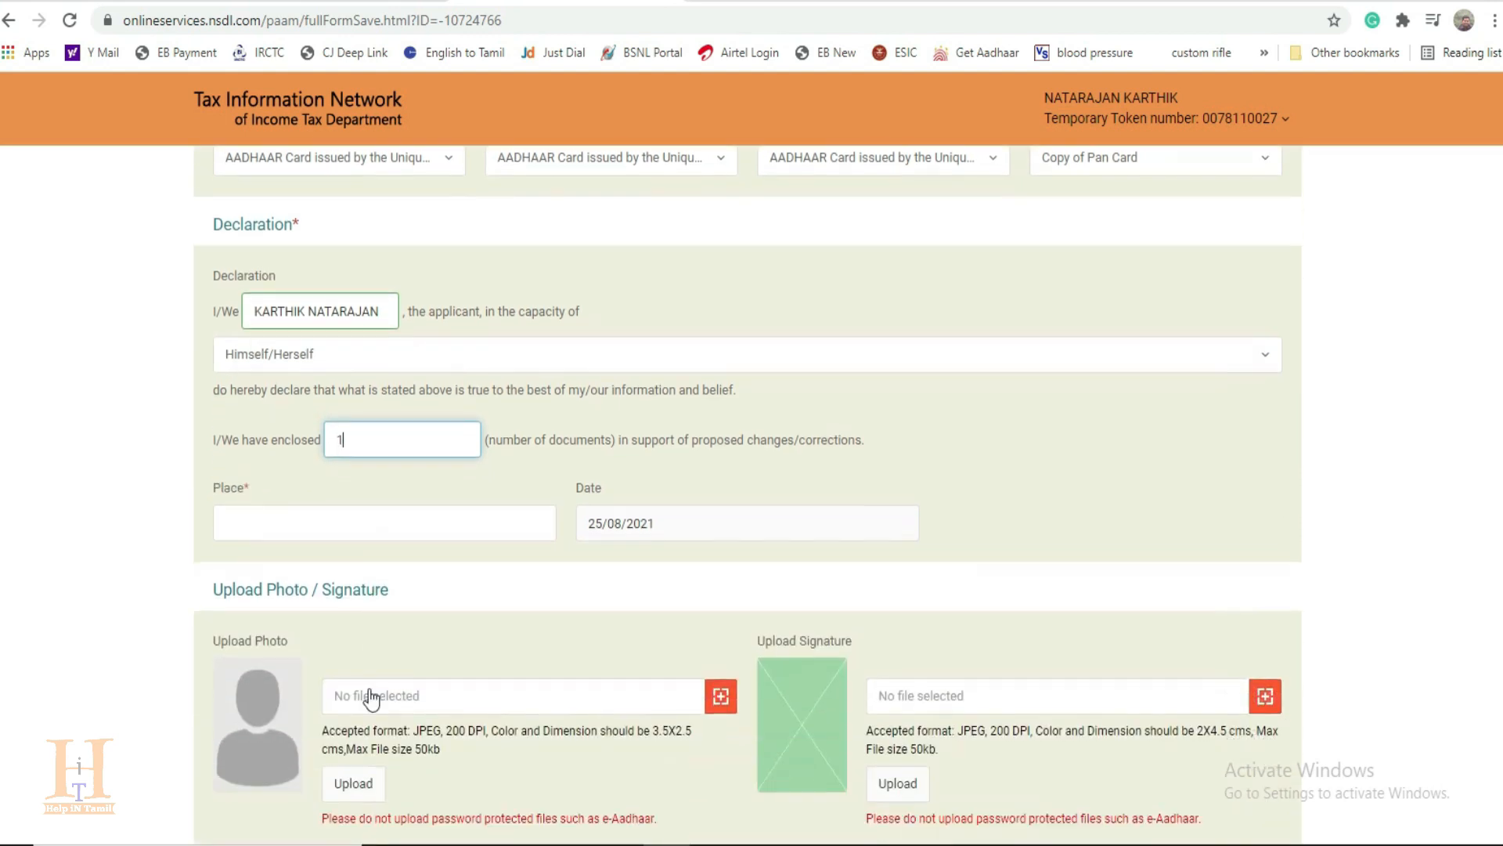
pyautogui.click(270, 467)
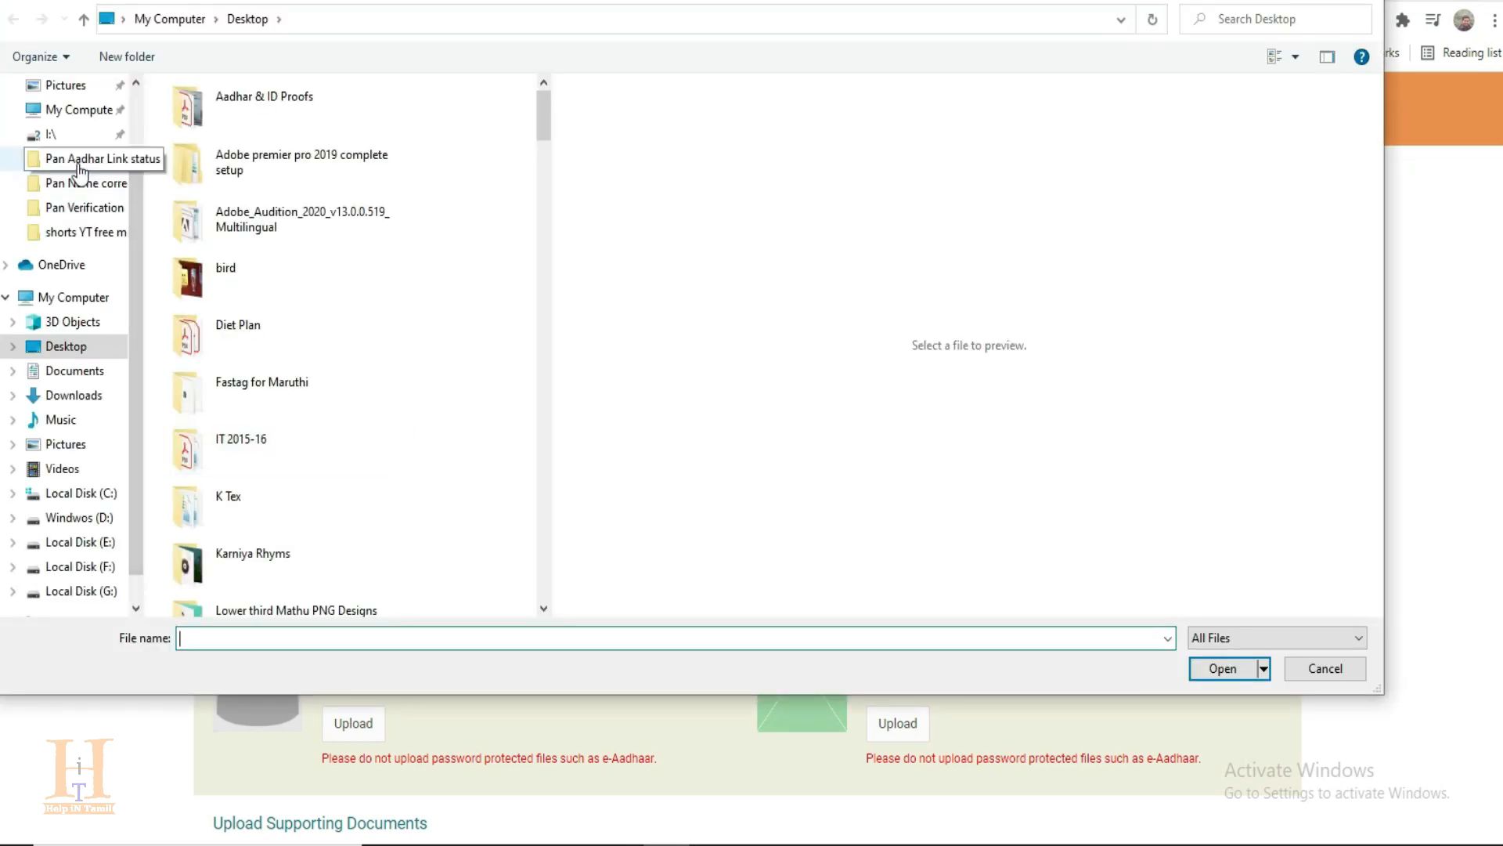
# Step: Upload My Passport 3.5 x 2.5.jpg from the Pan Name correction folder as the photo, and upload the signature image
pyautogui.click(86, 183)
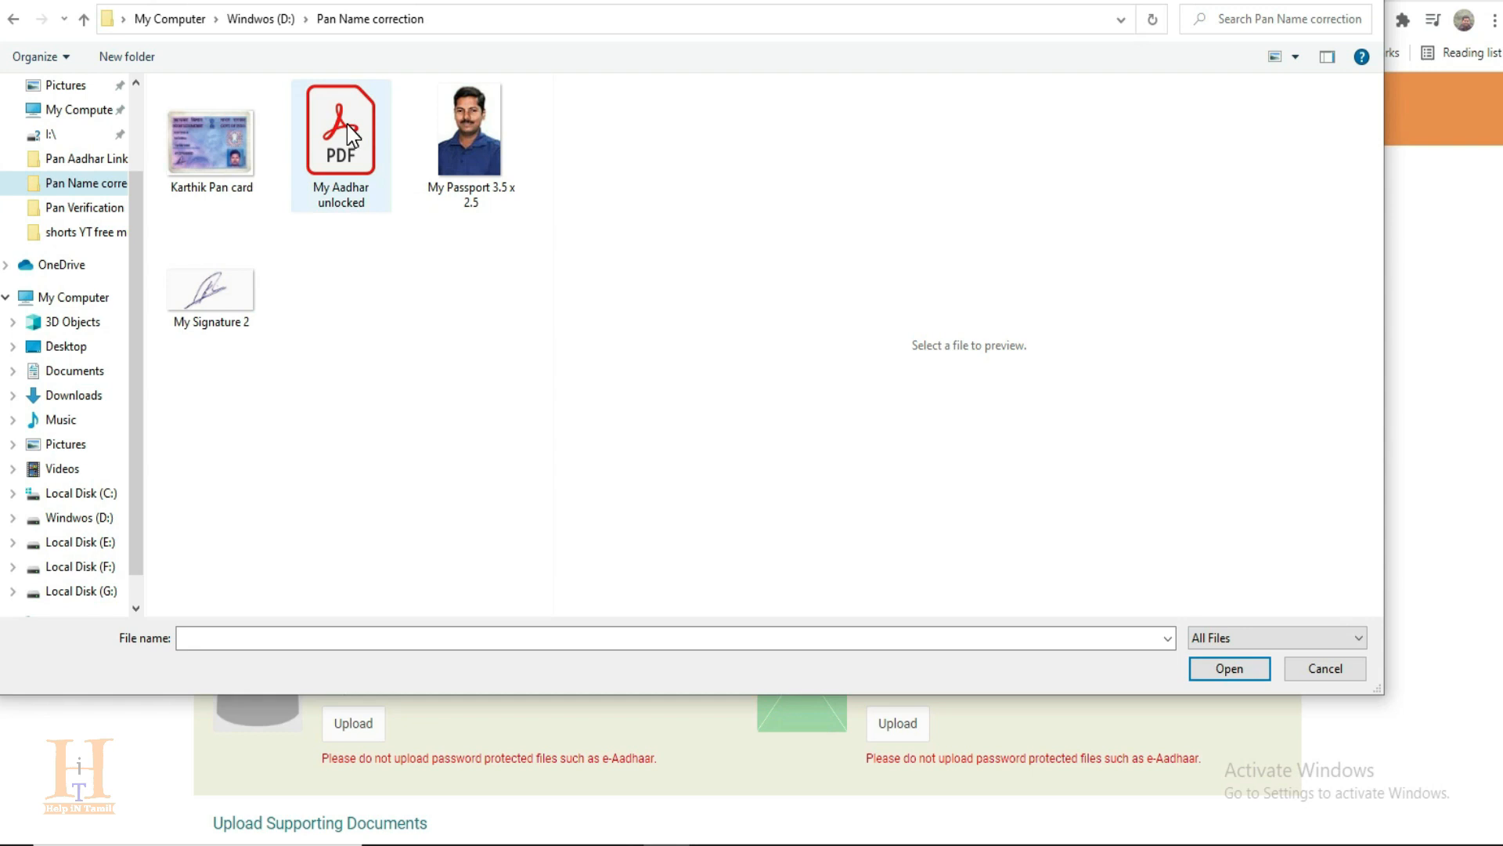
pyautogui.doubleClick(469, 156)
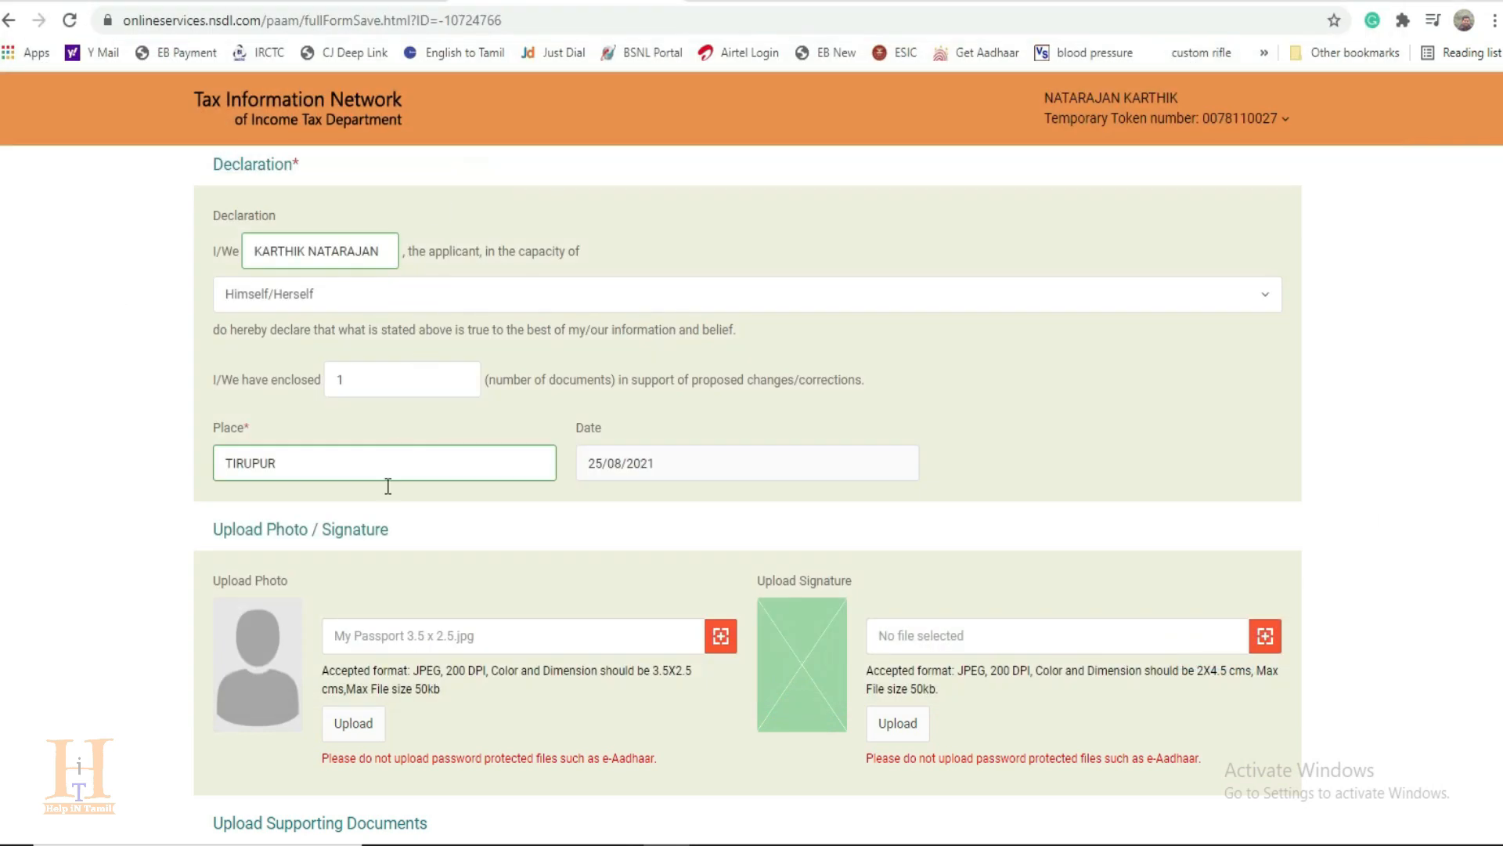
pyautogui.click(354, 724)
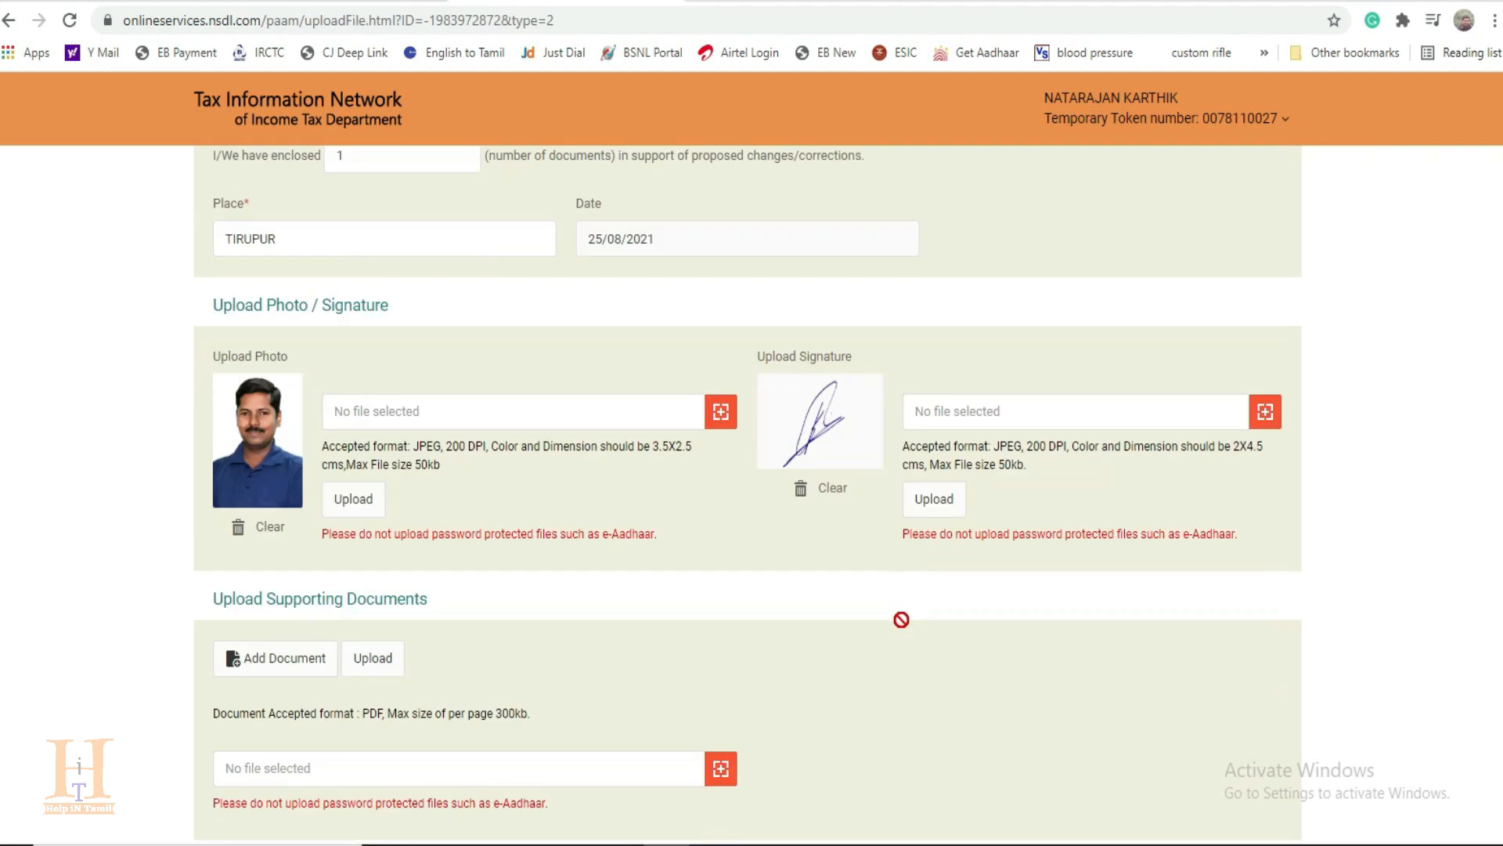
# Step: Upload My Aadhar unlocked.pdf as the supporting document
pyautogui.scroll(-2, 902, 620)
pyautogui.scroll(-2, 903, 623)
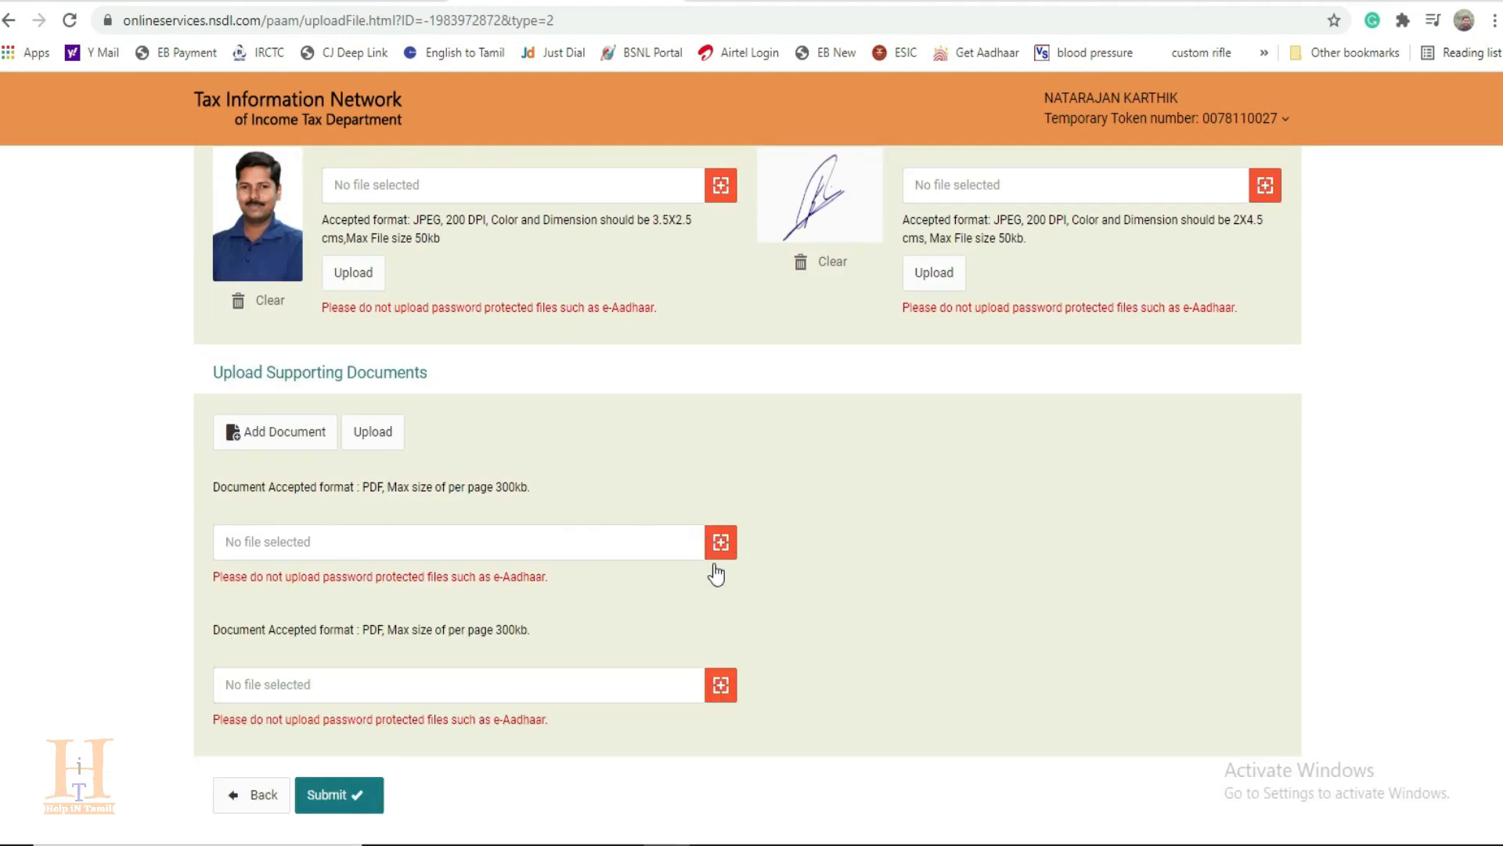
pyautogui.click(721, 543)
pyautogui.doubleClick(356, 145)
pyautogui.click(384, 437)
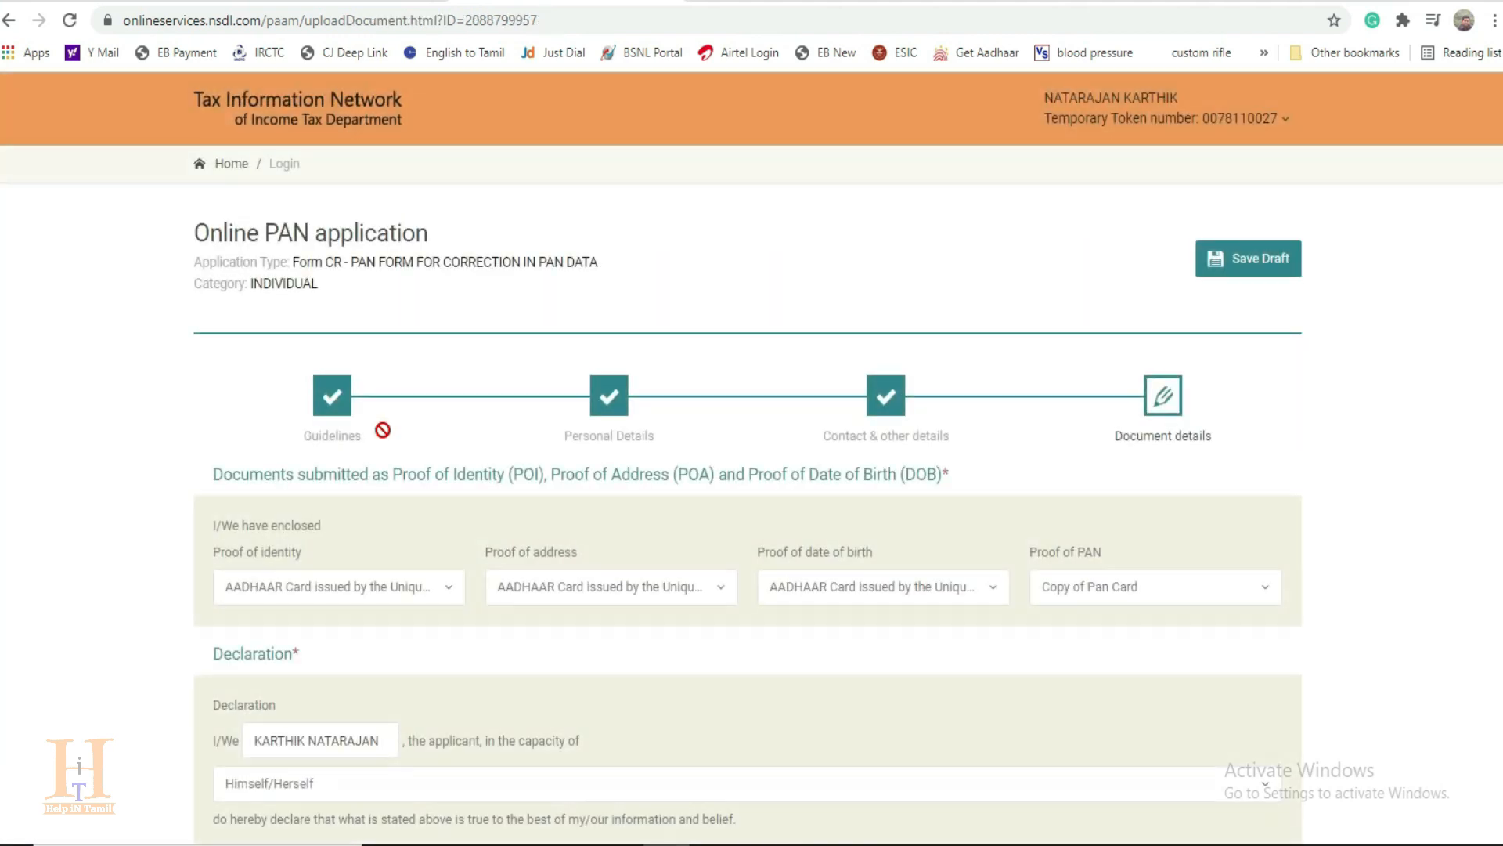
# Step: Submit the completed form and enter the first eight digits of the Aadhaar number on the verification page
pyautogui.scroll(-8, 514, 513)
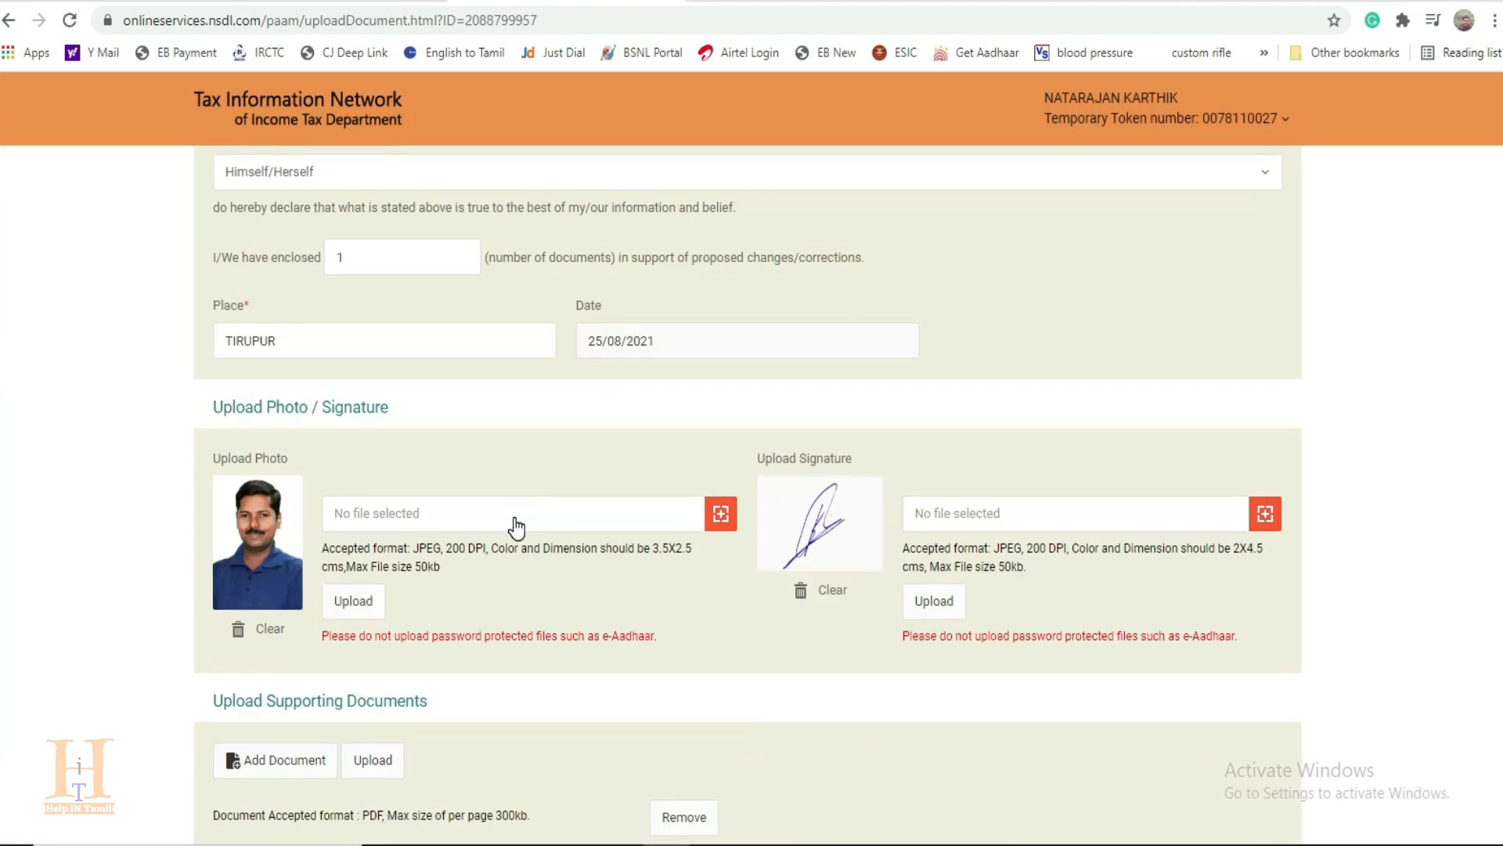
pyautogui.scroll(-5, 516, 528)
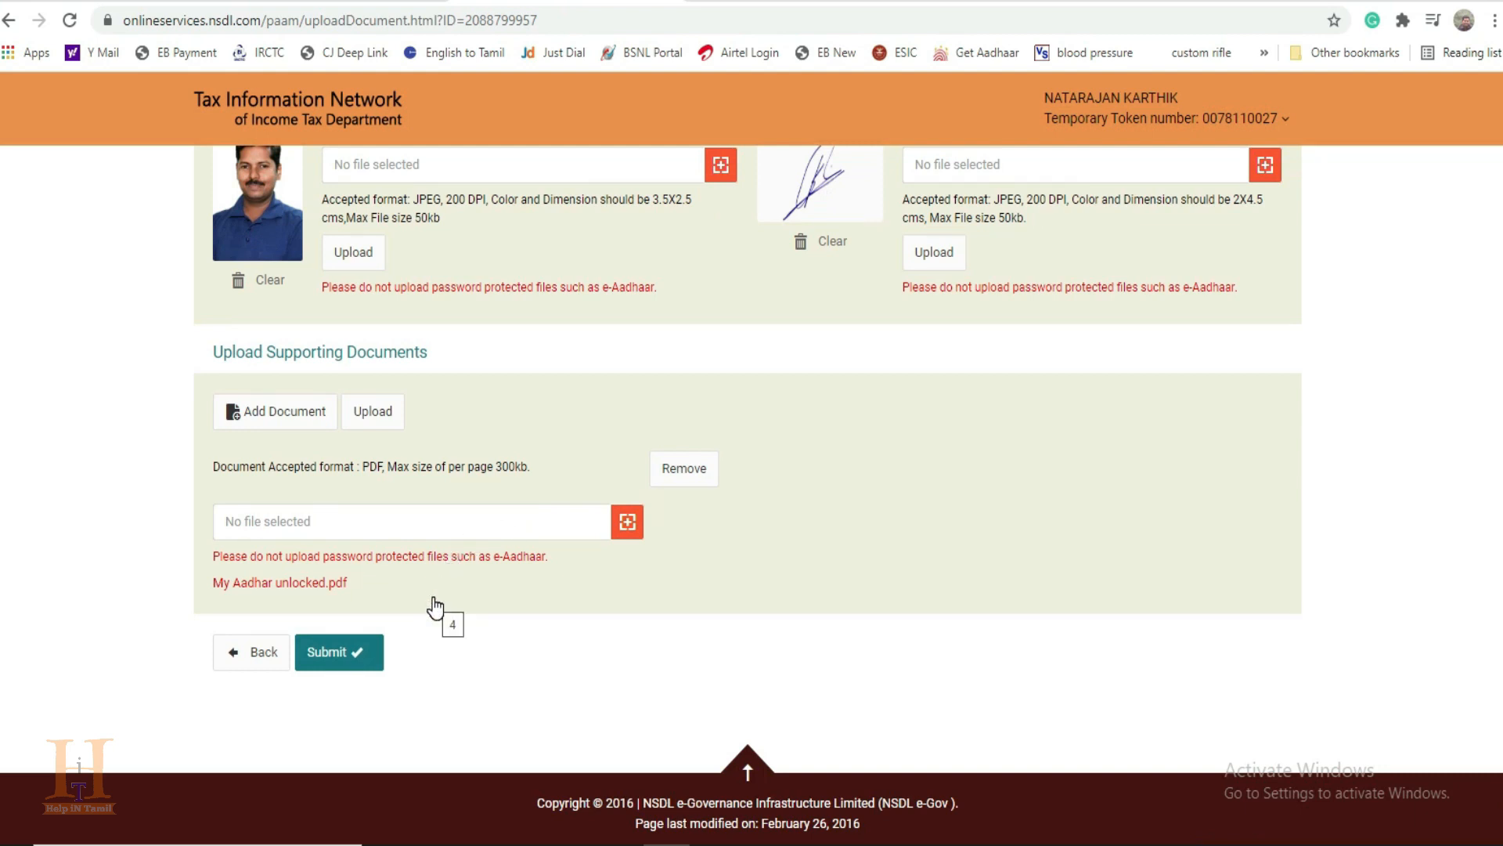
pyautogui.click(352, 650)
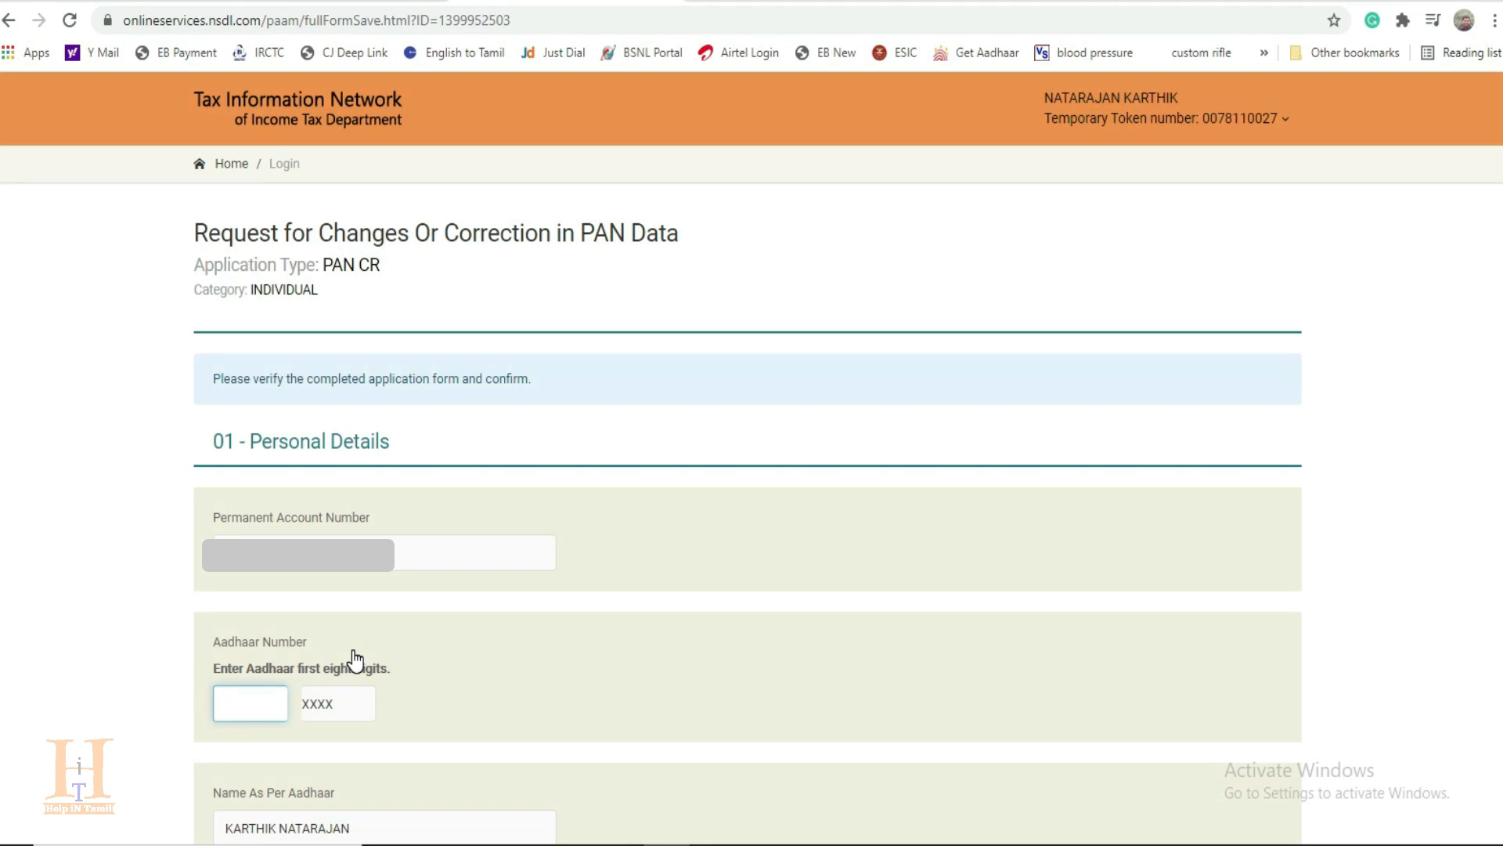
pyautogui.scroll(-4, 521, 643)
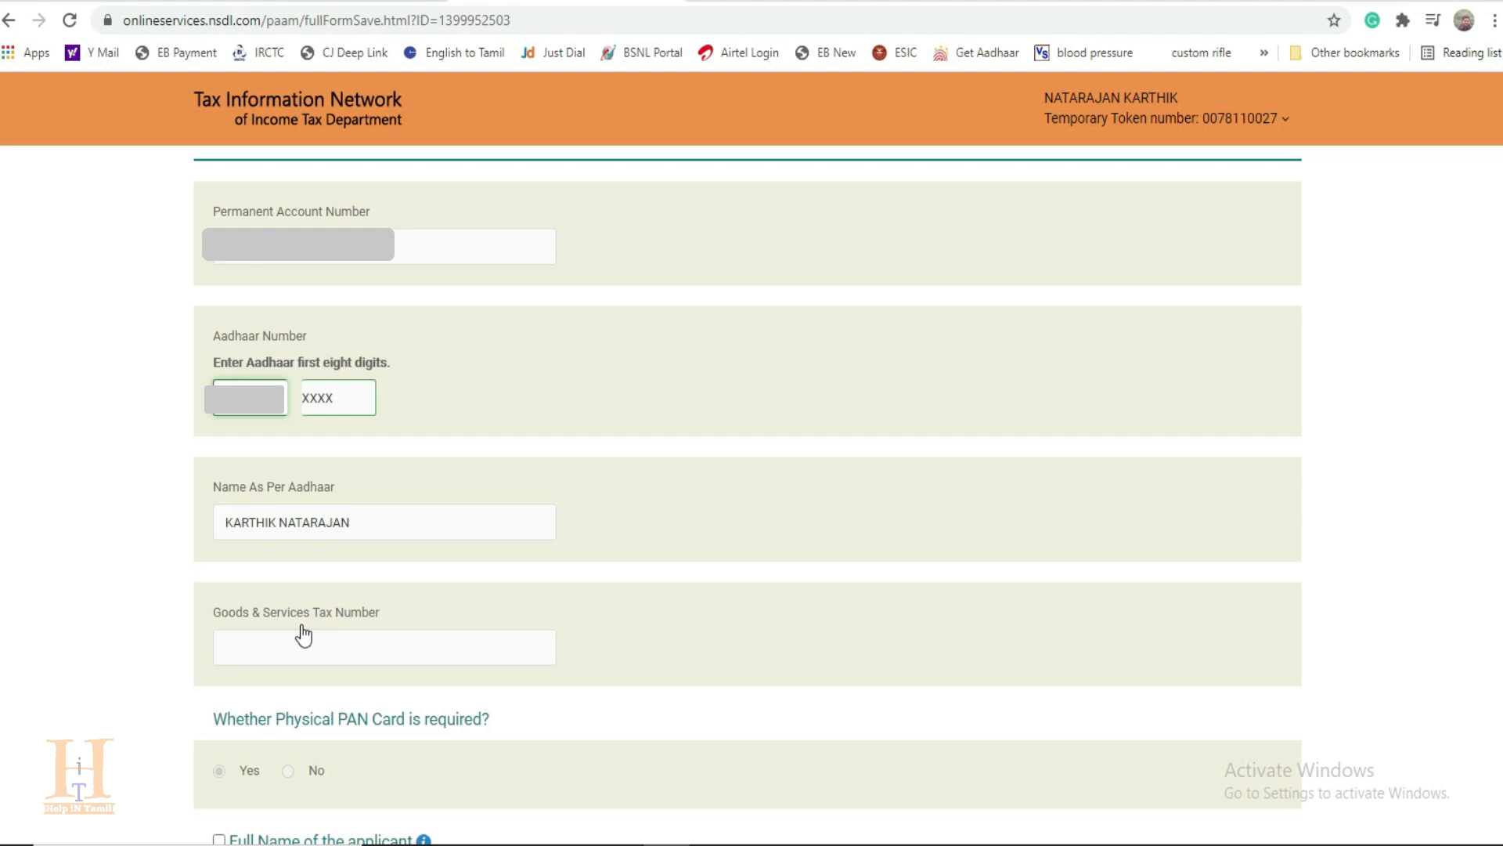
# Step: Review the filled-in form from the name details to the supporting documents and proceed with it to the payment stage
pyautogui.scroll(-4, 302, 627)
pyautogui.scroll(-3, 405, 540)
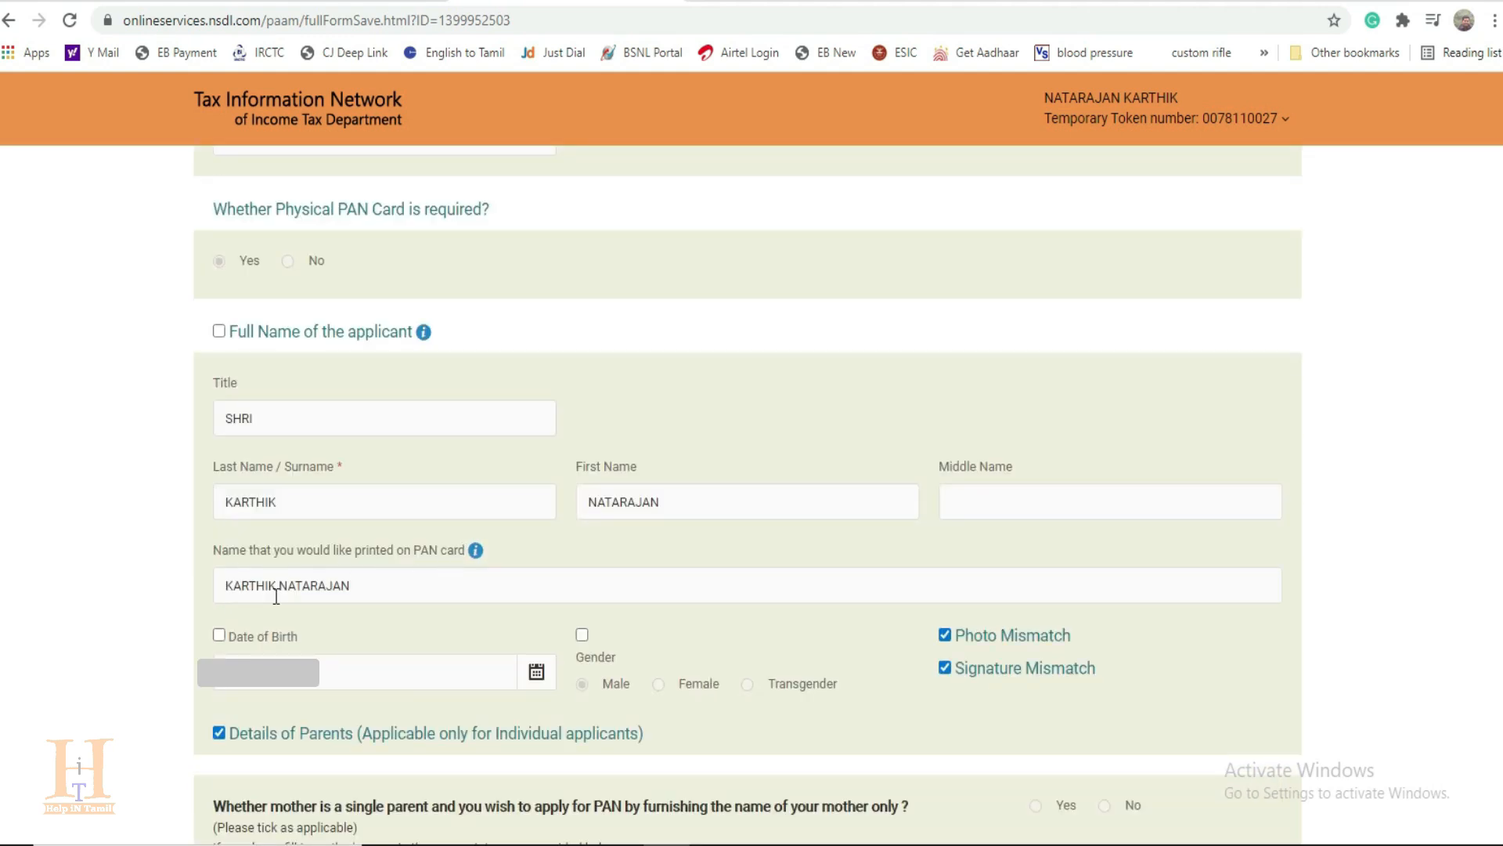
pyautogui.scroll(-3, 276, 597)
pyautogui.scroll(-6, 804, 567)
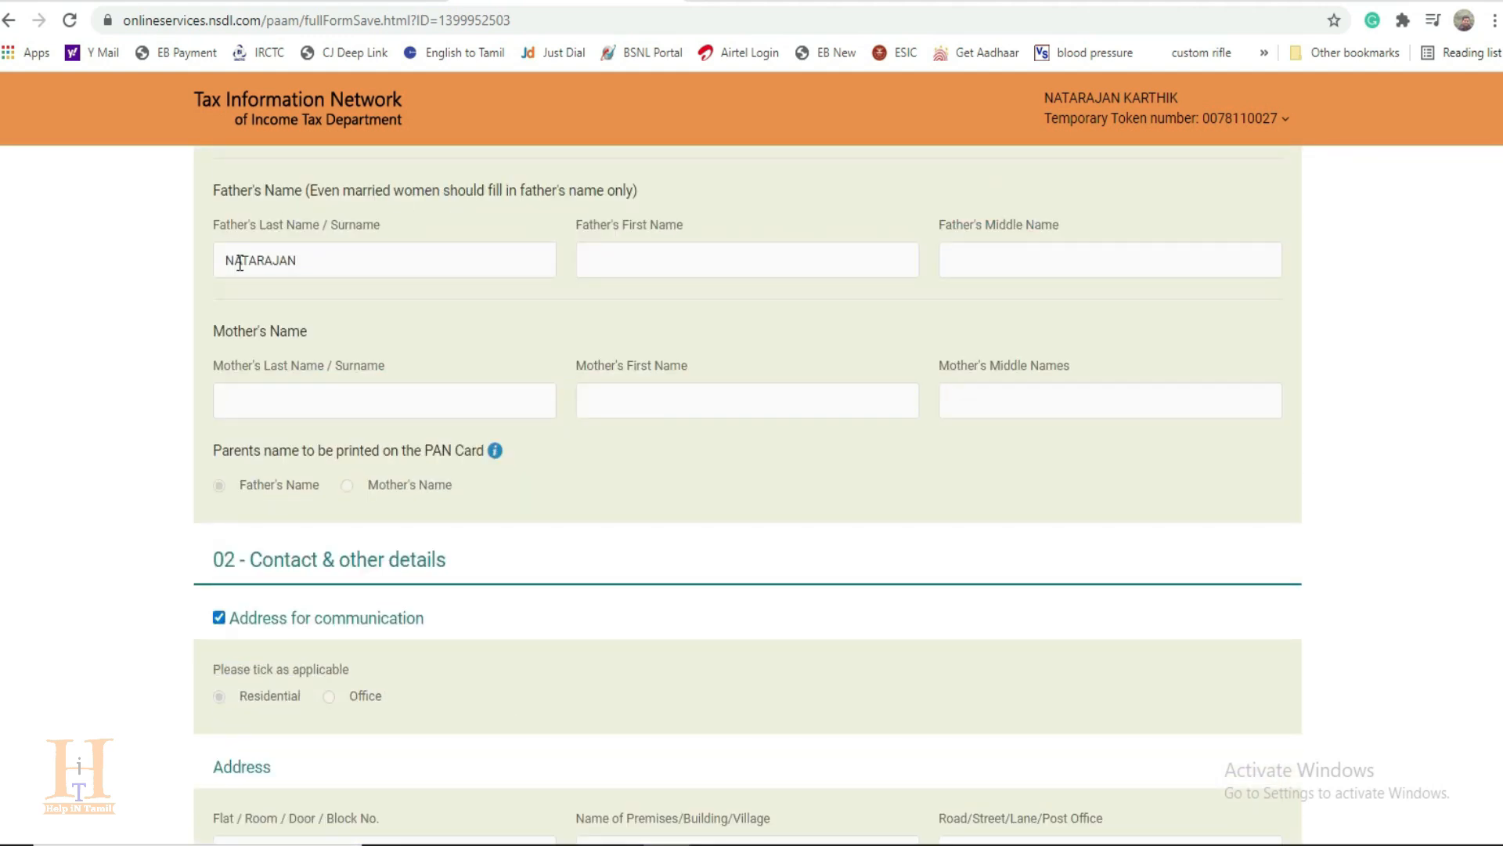
pyautogui.scroll(-9, 404, 551)
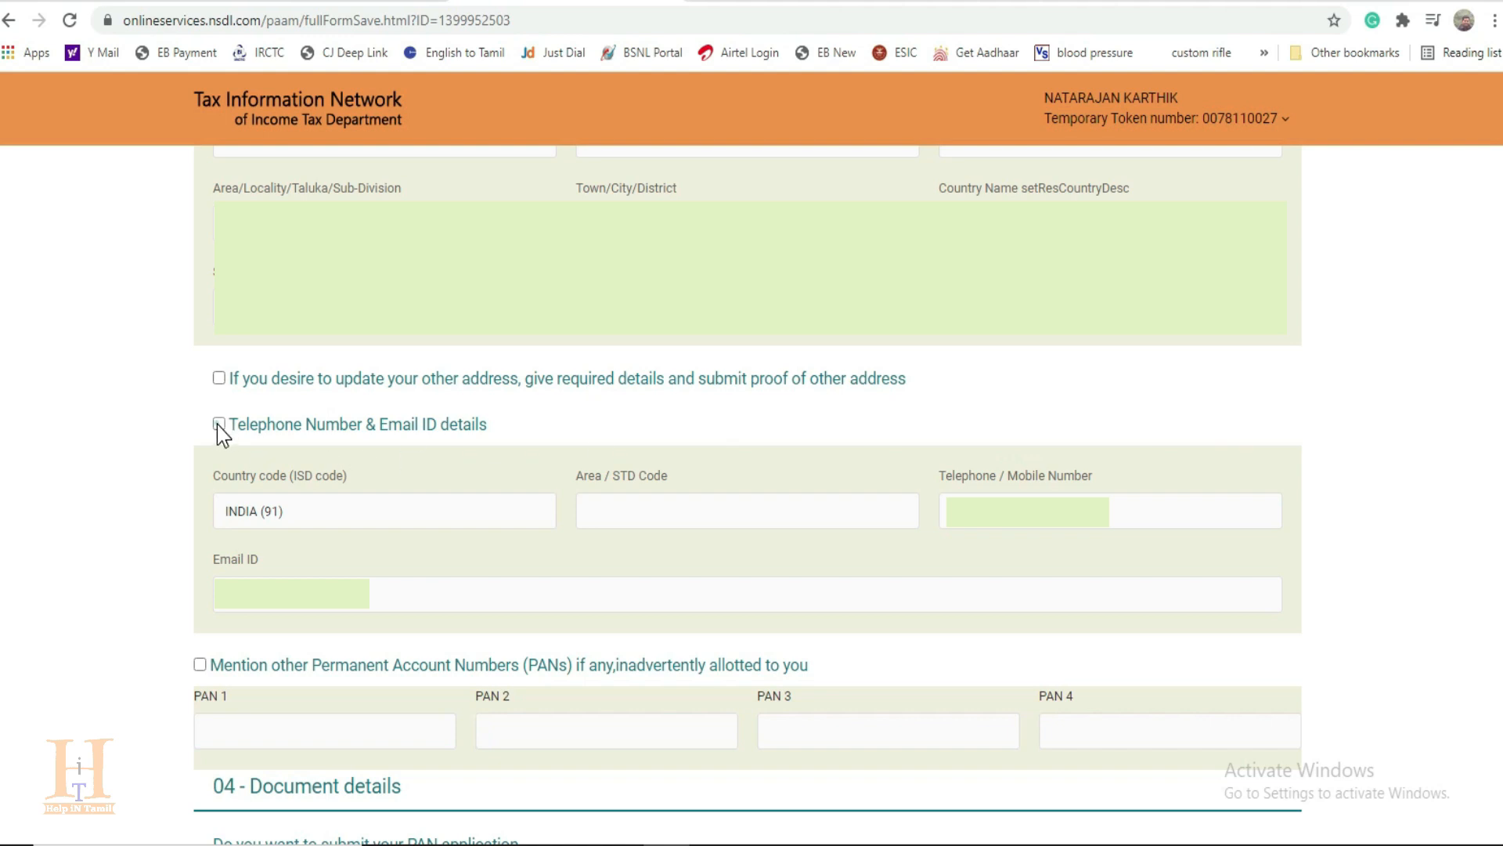
pyautogui.scroll(-3, 219, 430)
pyautogui.scroll(-3, 425, 468)
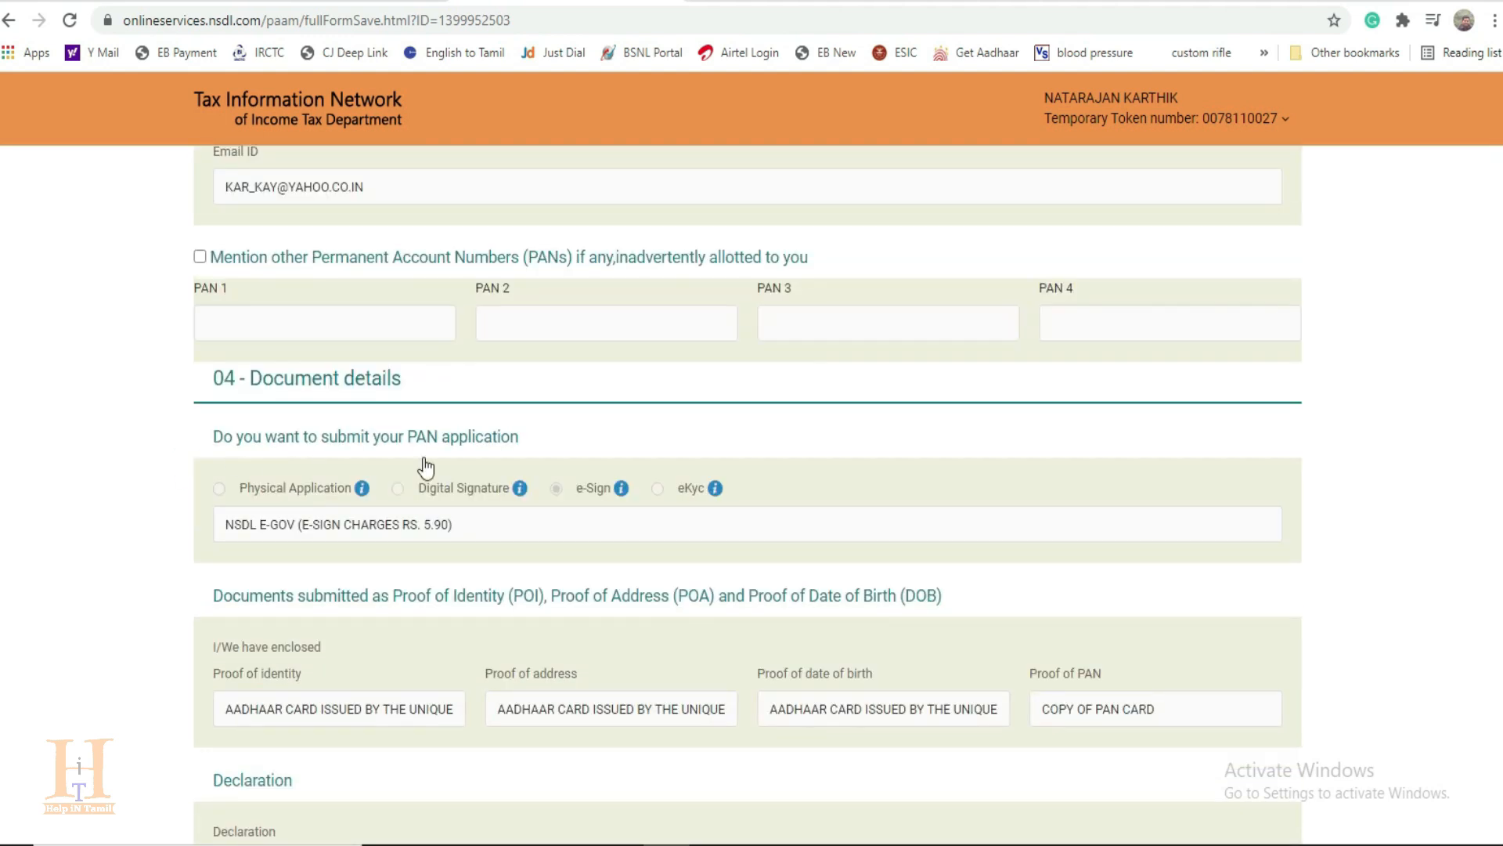
pyautogui.scroll(-9, 424, 415)
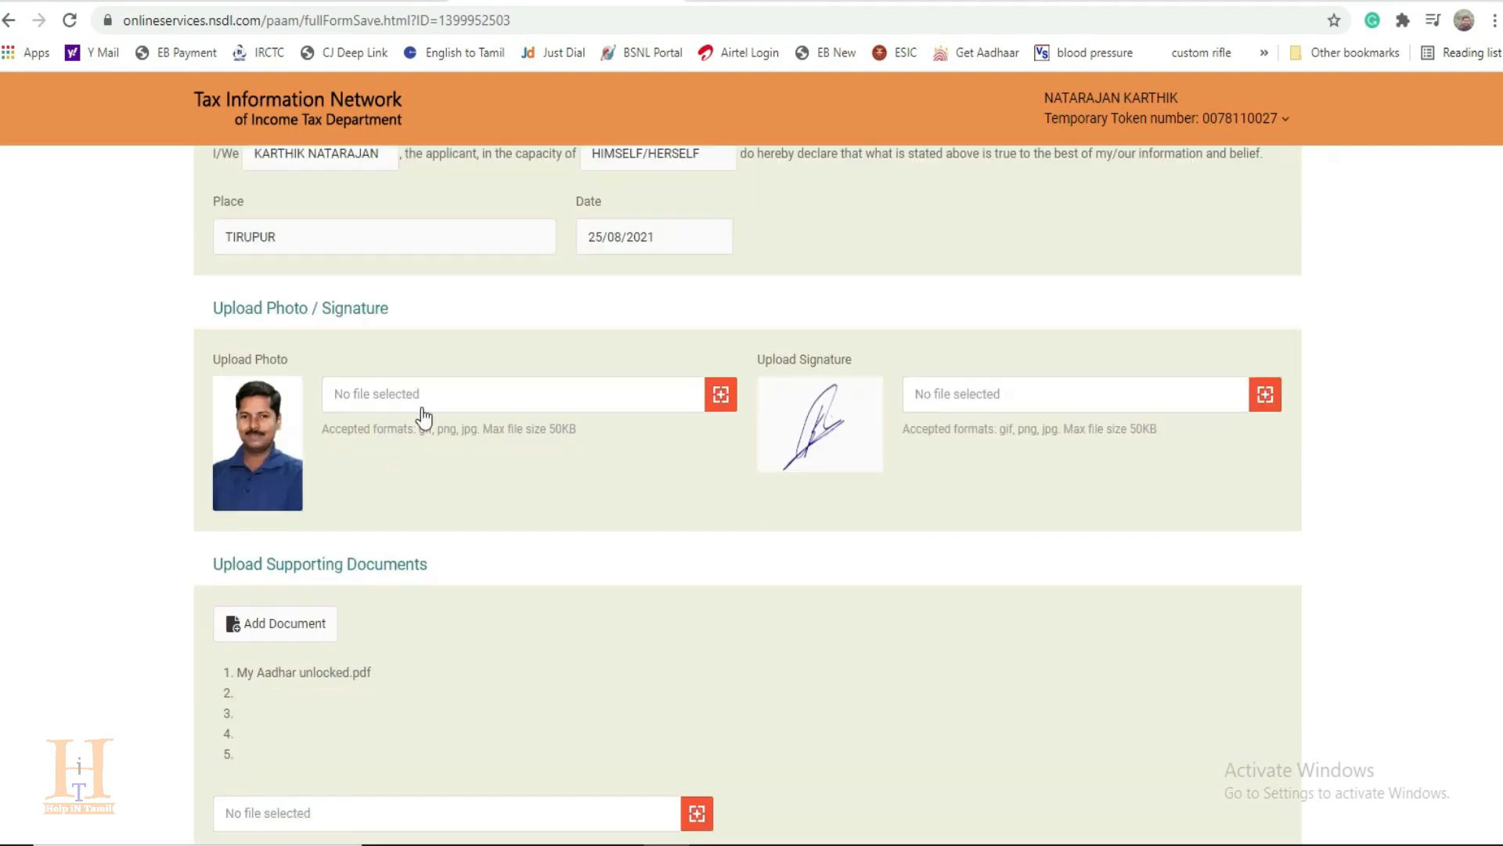
pyautogui.scroll(-3, 423, 415)
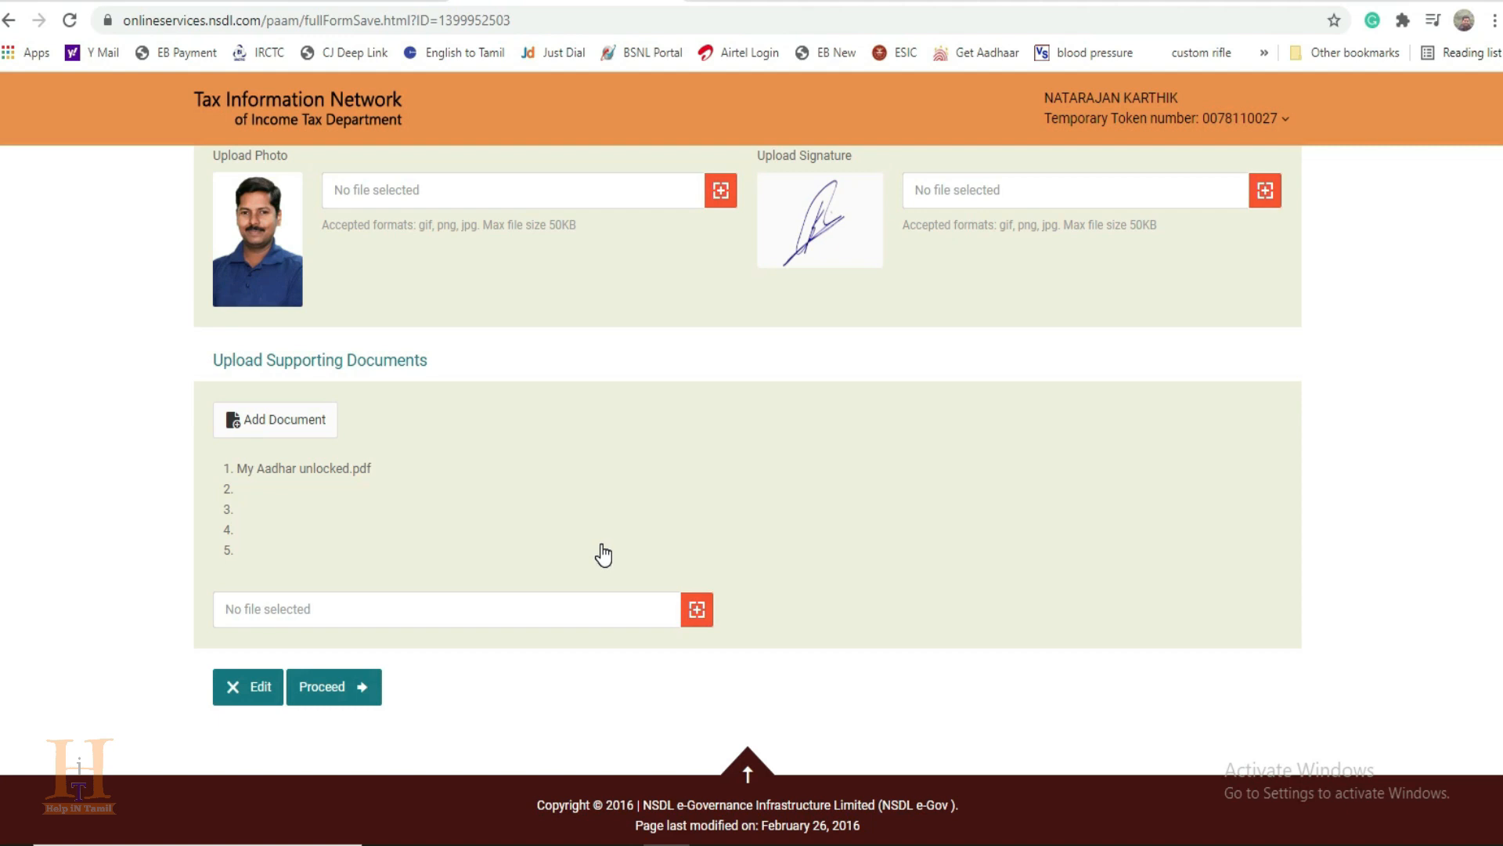
pyautogui.click(364, 692)
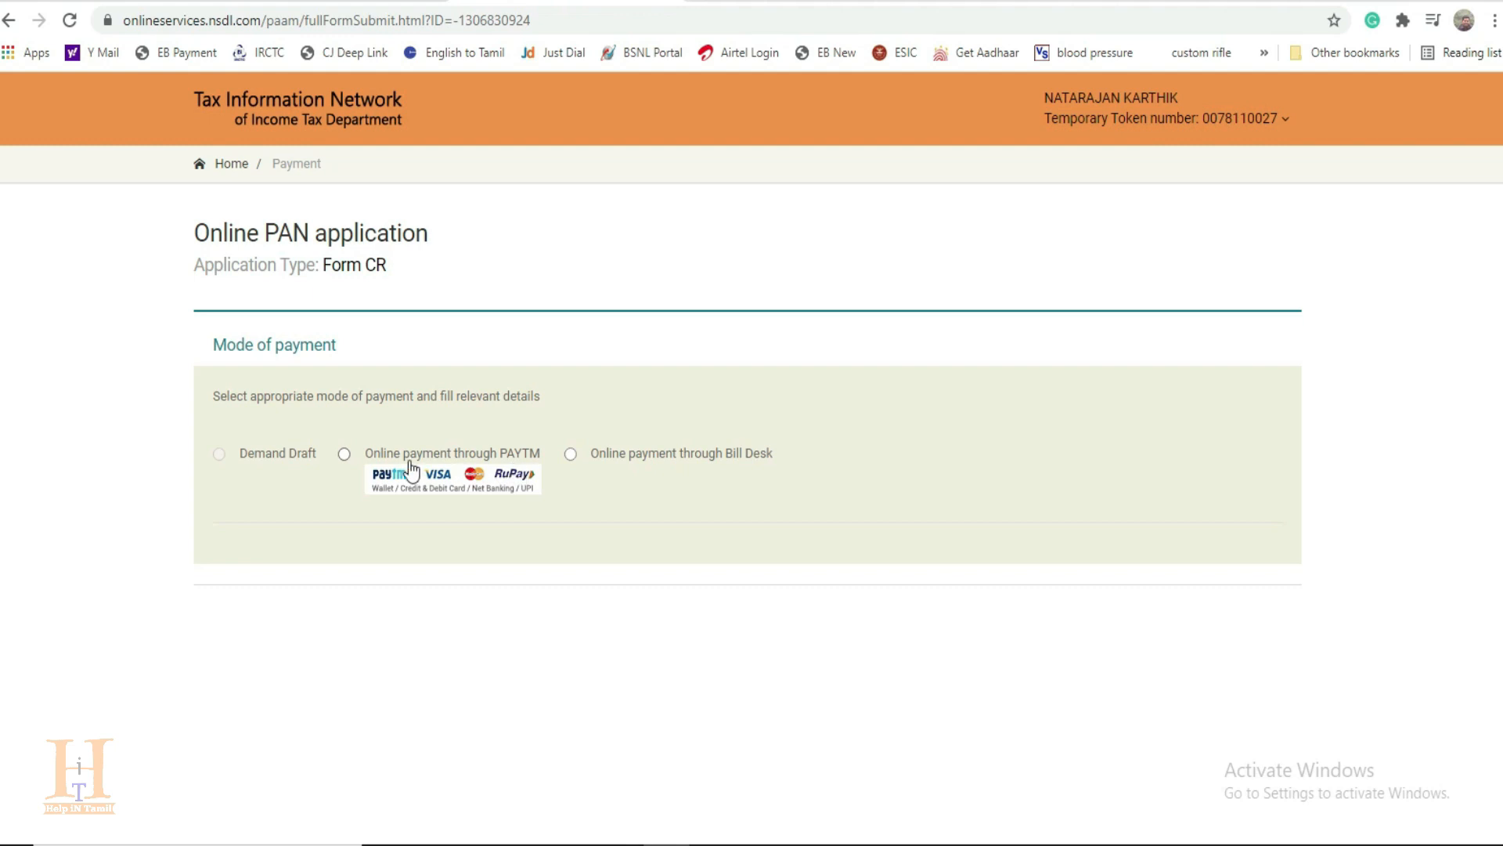
# Step: Choose online payment through PAYTM, agree to the terms of service and proceed to payment
pyautogui.click(345, 454)
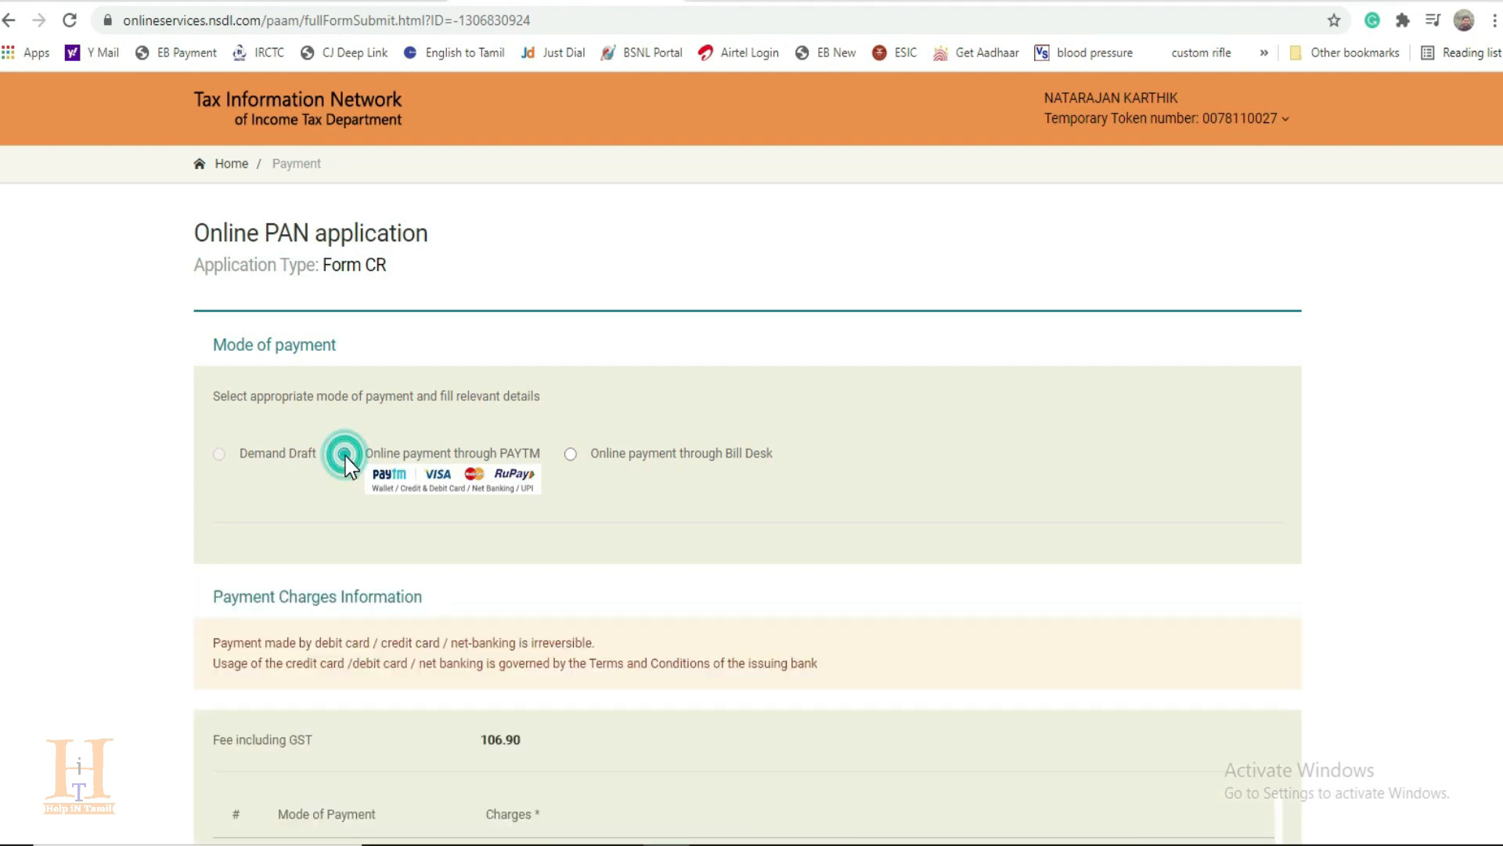
pyautogui.scroll(-4, 345, 503)
pyautogui.scroll(-3, 469, 540)
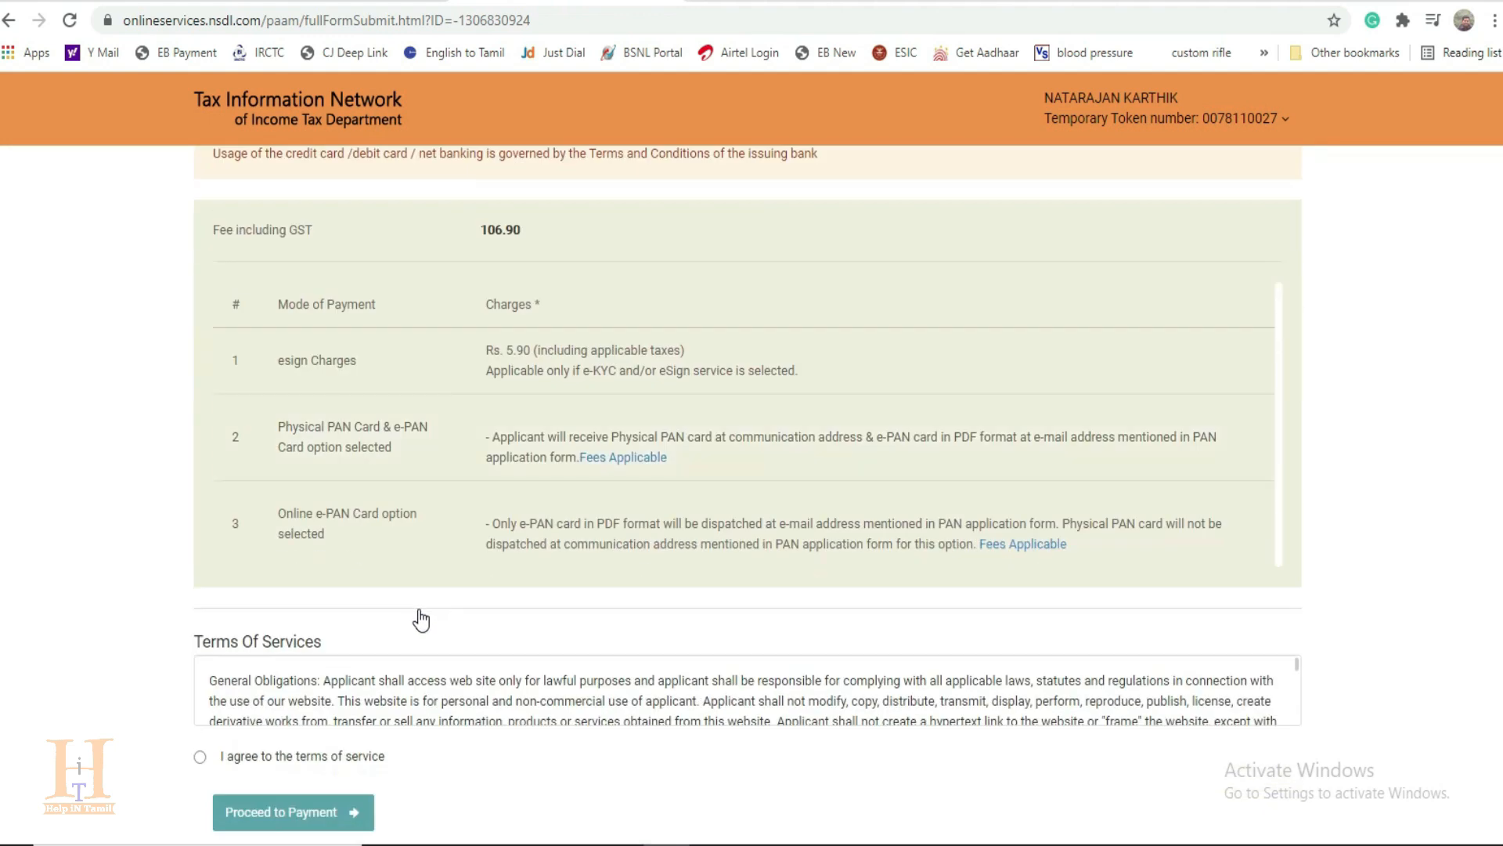
pyautogui.scroll(-1, 506, 604)
pyautogui.click(200, 722)
pyautogui.click(298, 781)
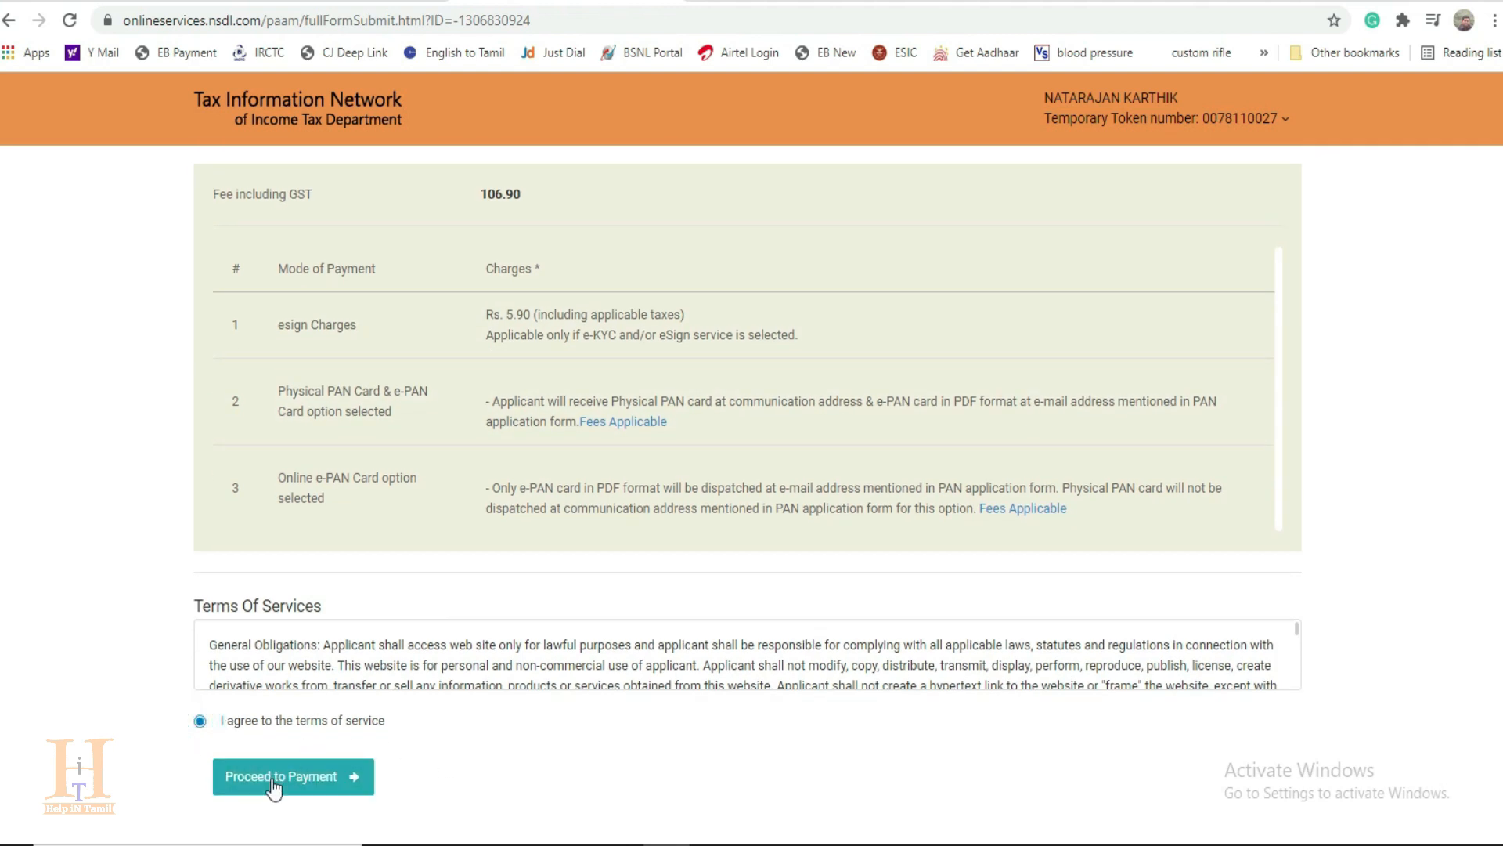
pyautogui.click(302, 777)
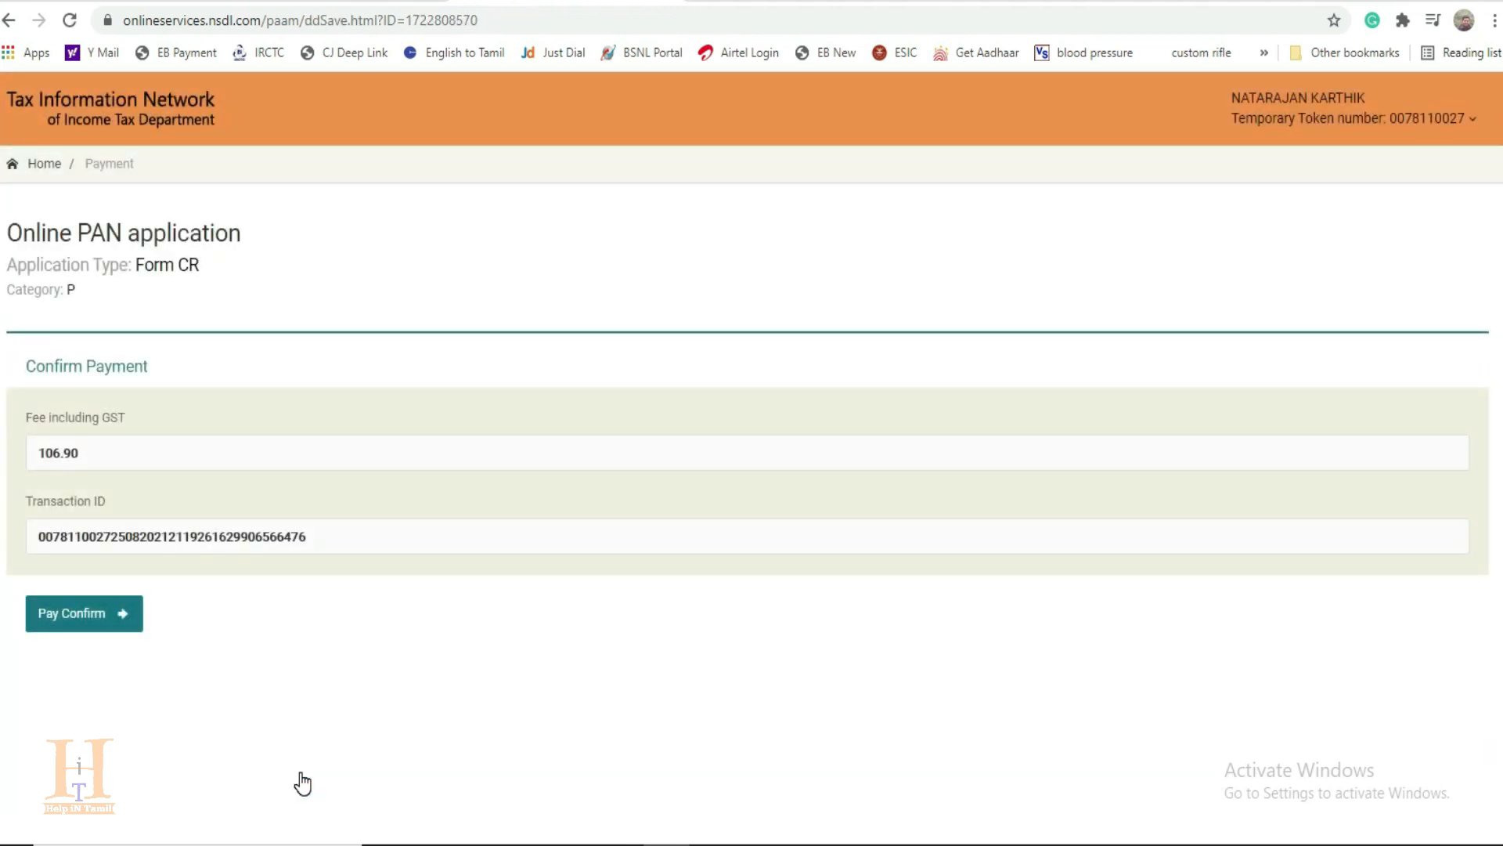
# Step: Confirm the application fee payment and pay it through Net Banking with AXIS
pyautogui.click(95, 618)
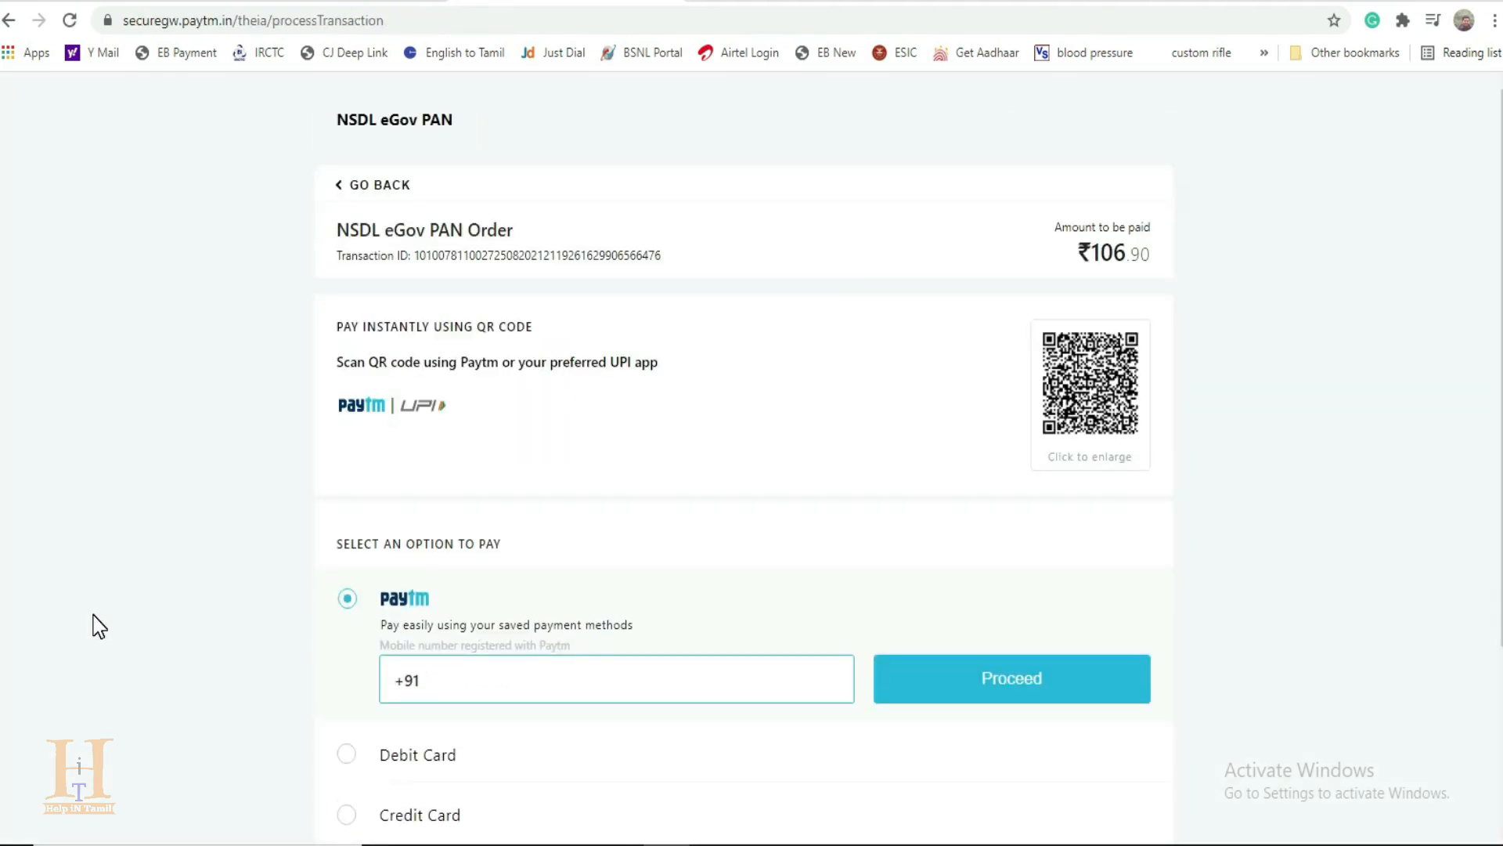
pyautogui.scroll(-2, 191, 621)
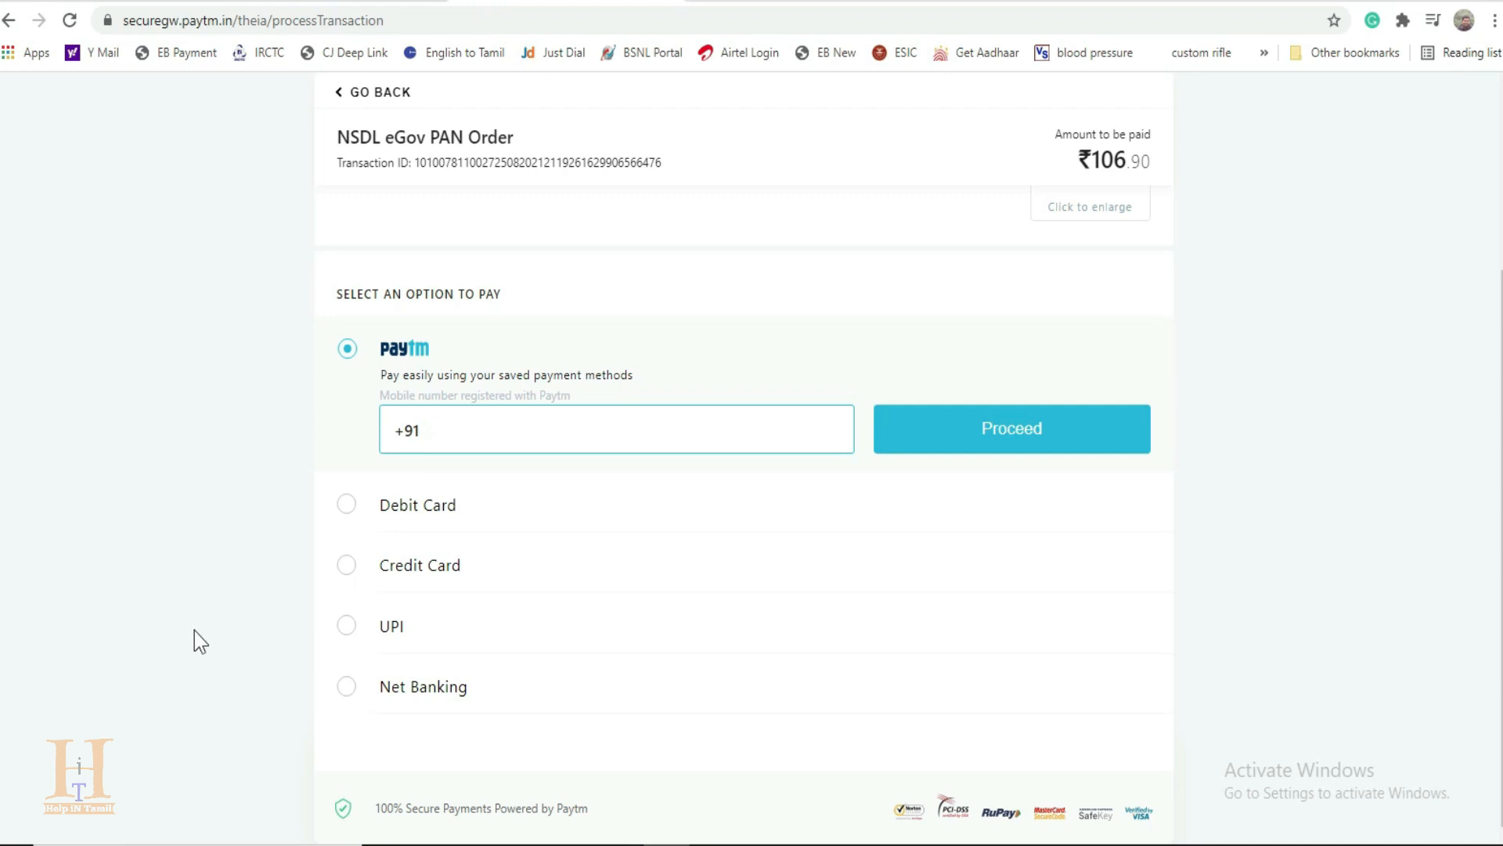
pyautogui.click(346, 687)
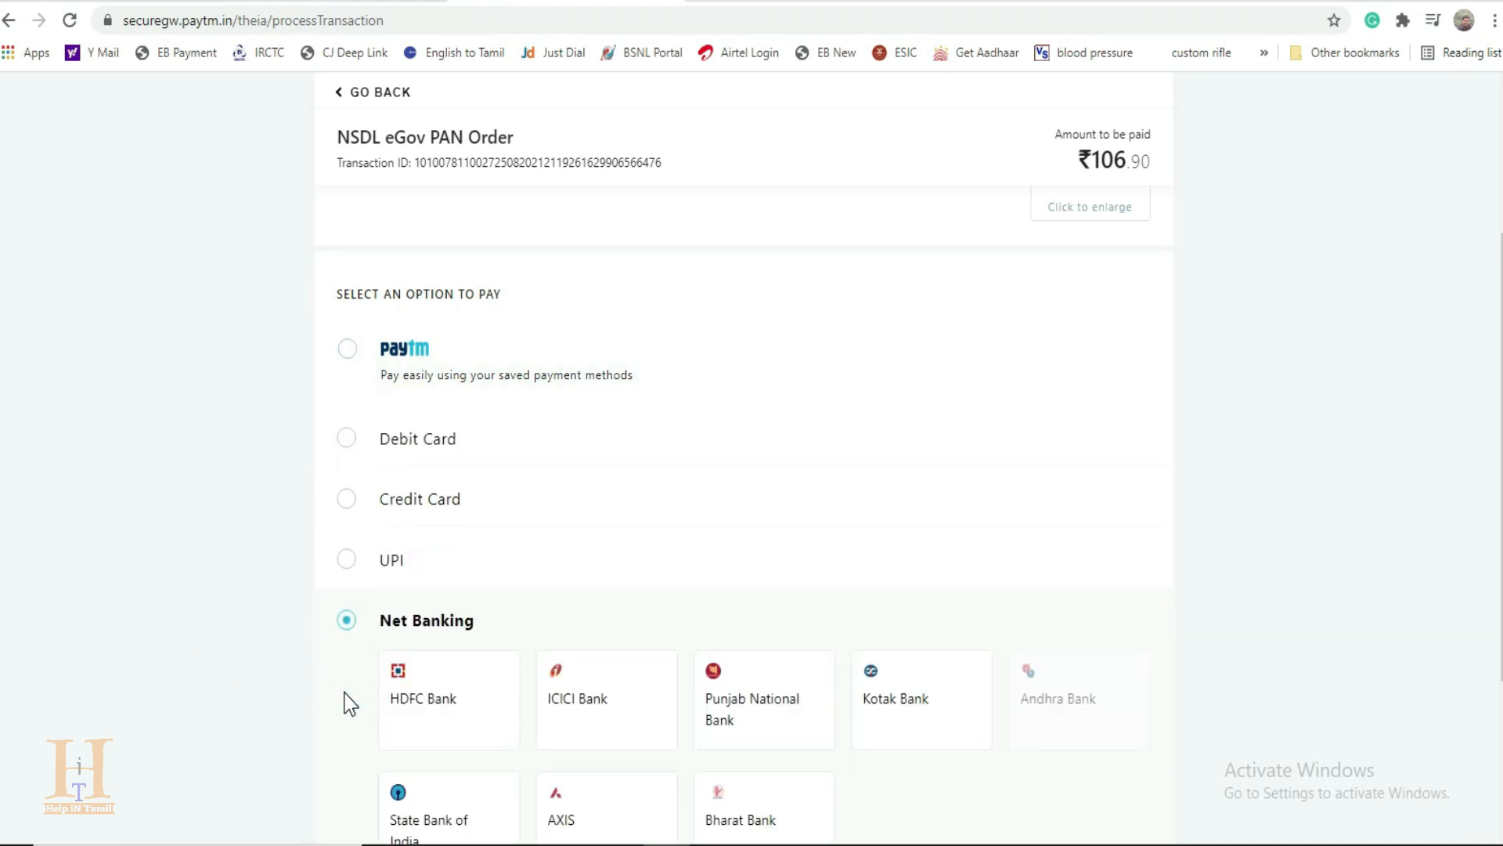
pyautogui.scroll(-3, 346, 701)
pyautogui.click(595, 628)
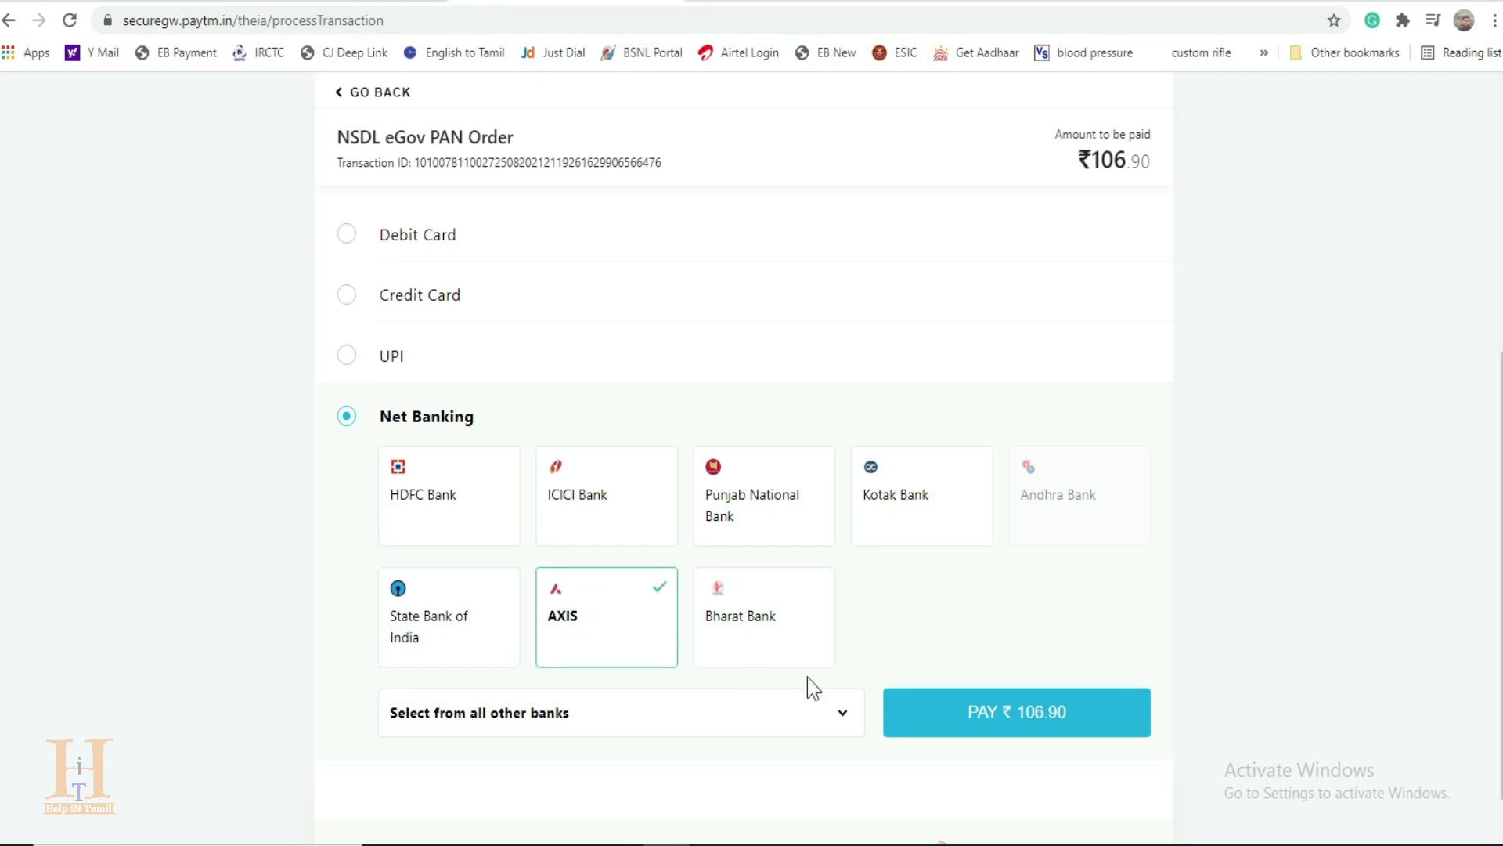
pyautogui.click(1017, 708)
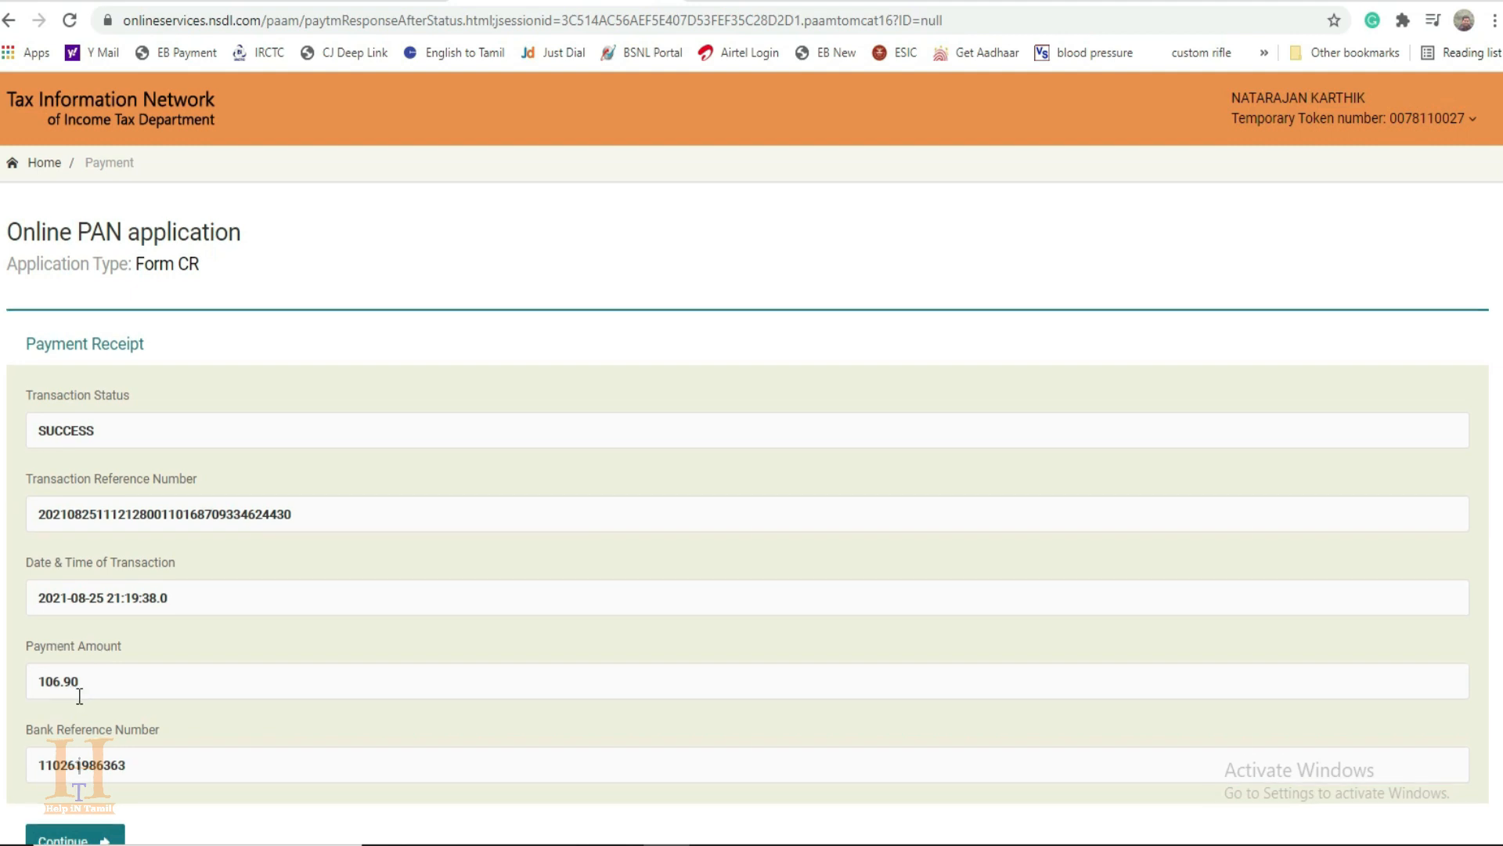
# Step: Continue from the payment receipt, consent to using the Aadhaar details for e-signing and authenticate them
pyautogui.scroll(-2, 73, 693)
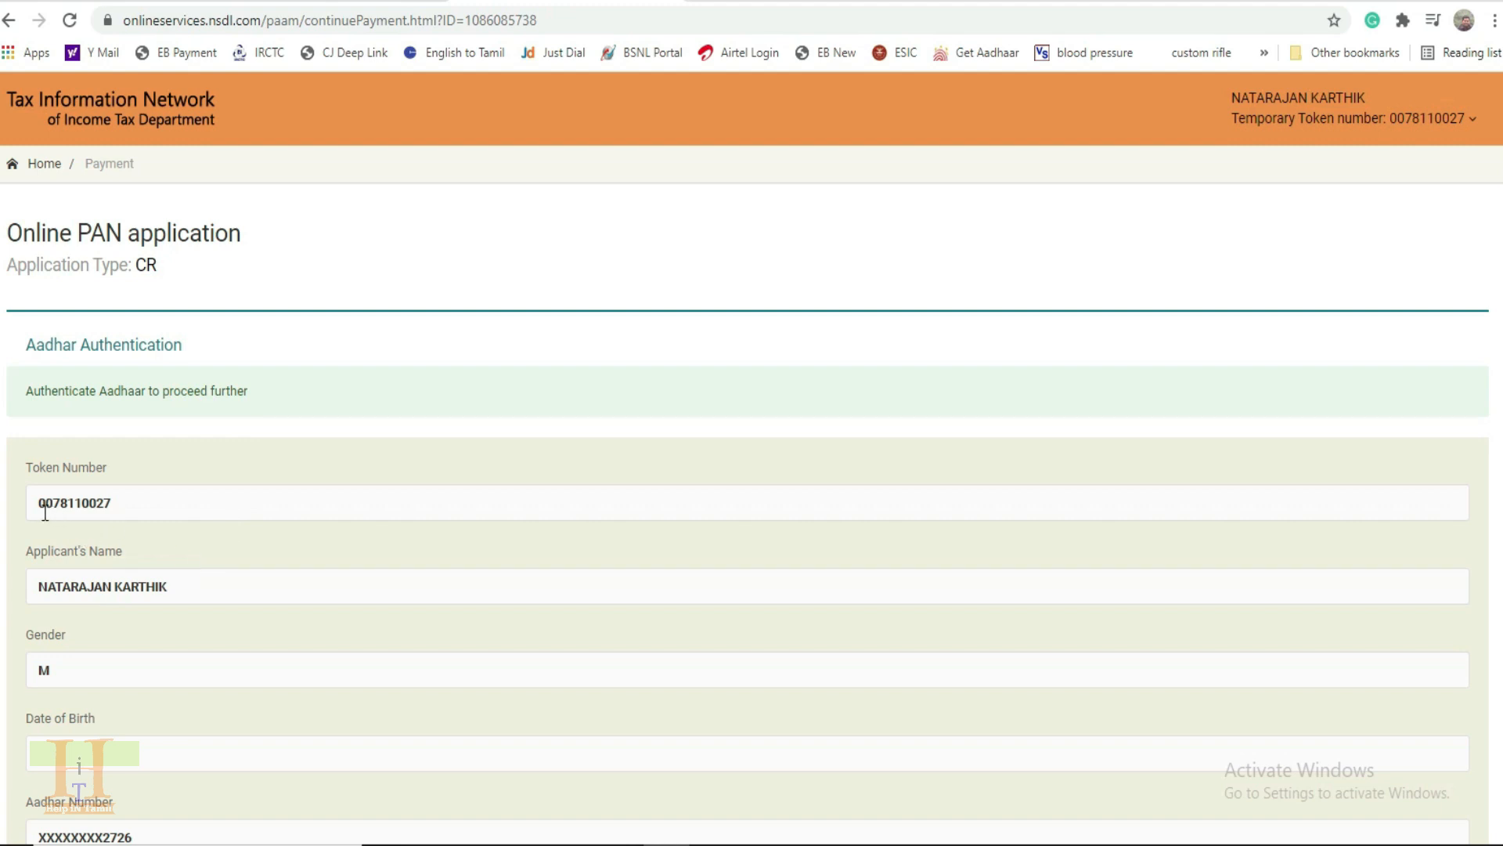
pyautogui.scroll(-3, 157, 619)
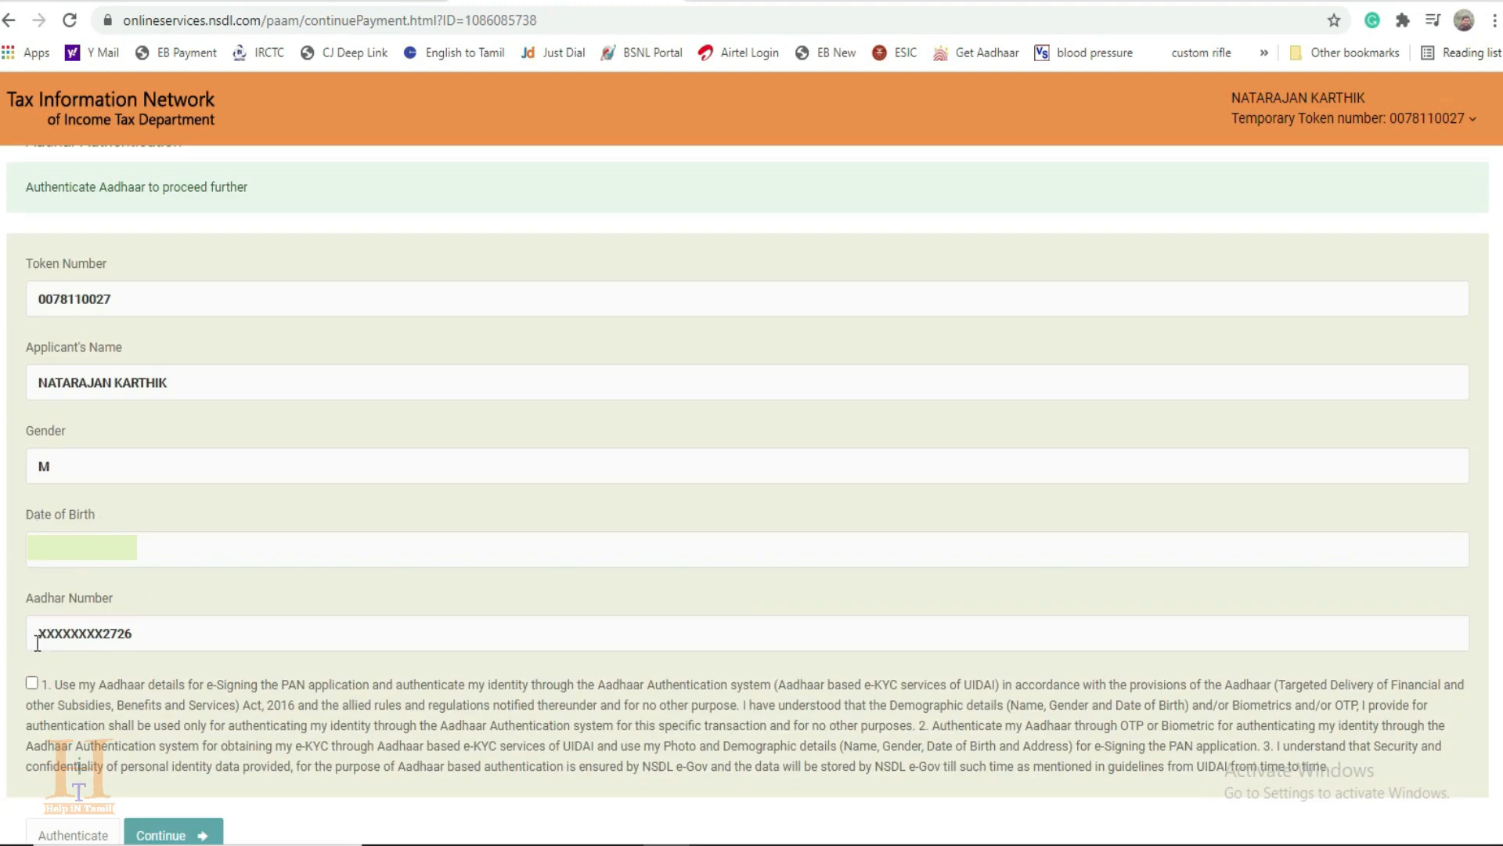
pyautogui.scroll(-1, 86, 722)
pyautogui.scroll(-2, 88, 720)
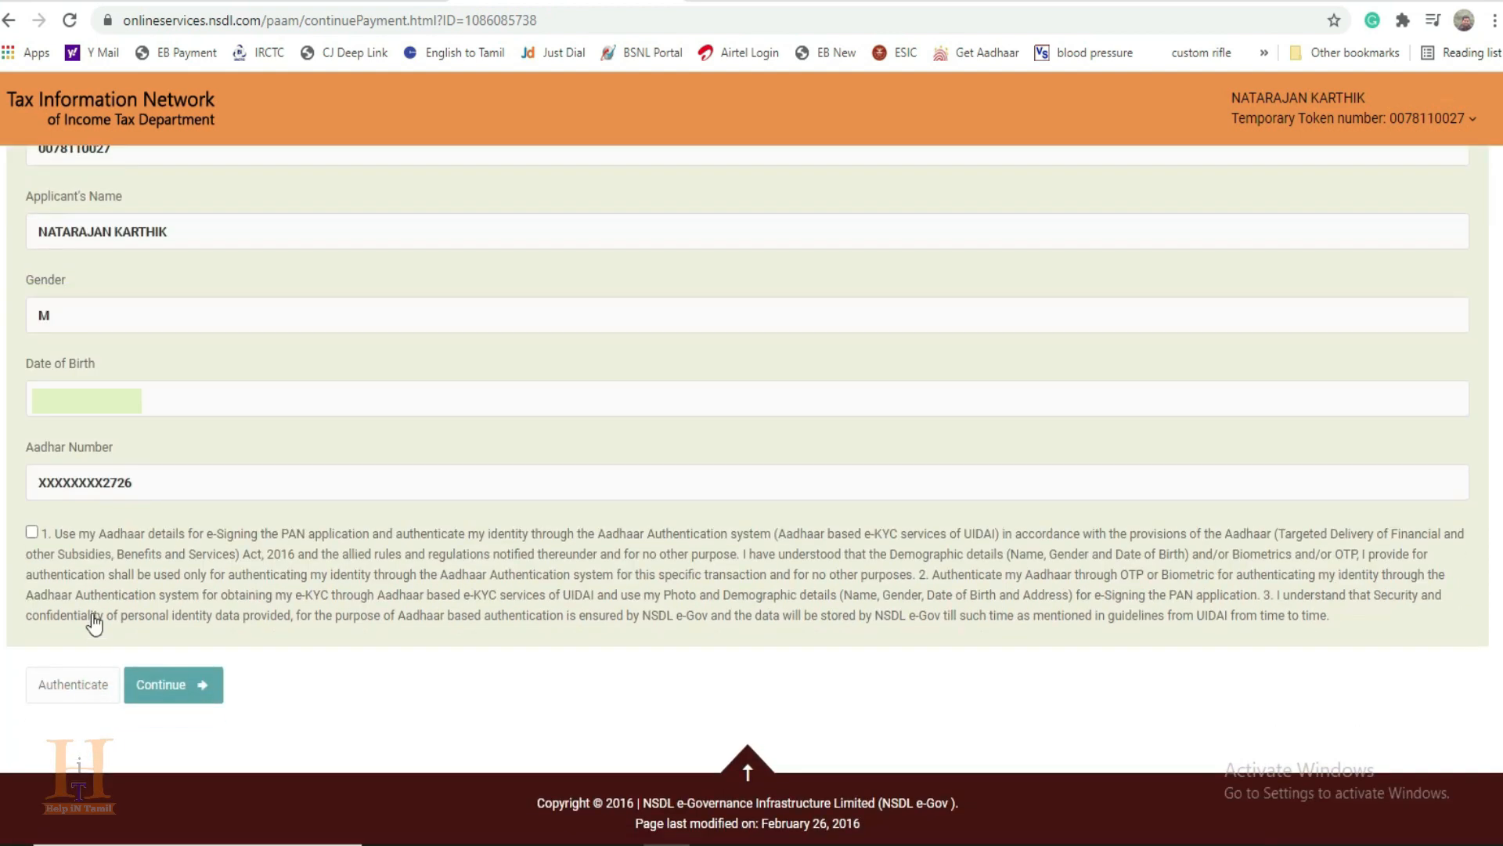
pyautogui.click(31, 532)
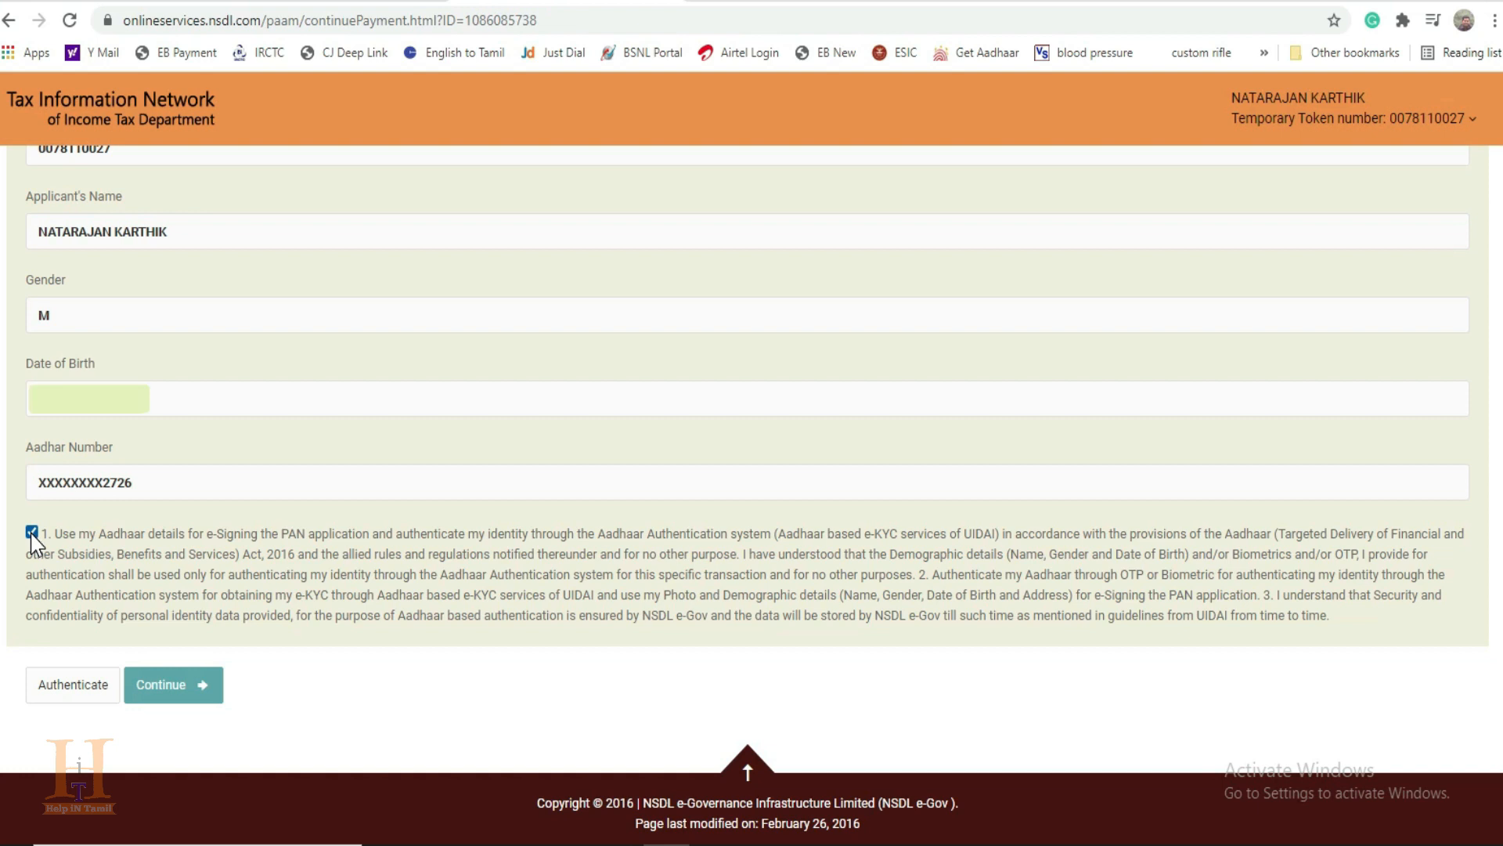
pyautogui.click(71, 695)
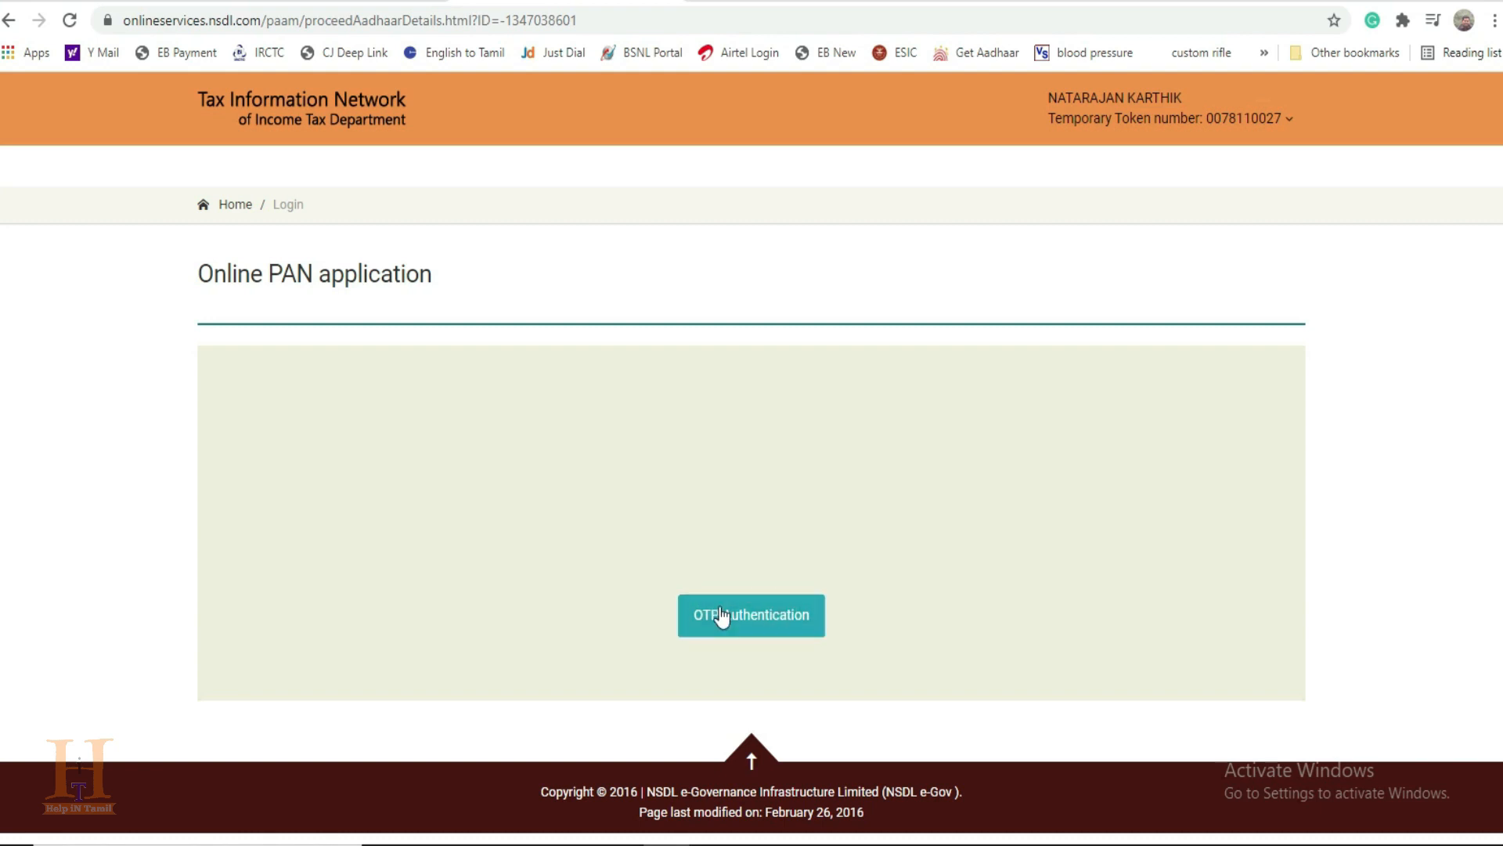
# Step: Complete the OTP authentication by entering the Aadhaar OTP, and continue with eSign
pyautogui.click(758, 628)
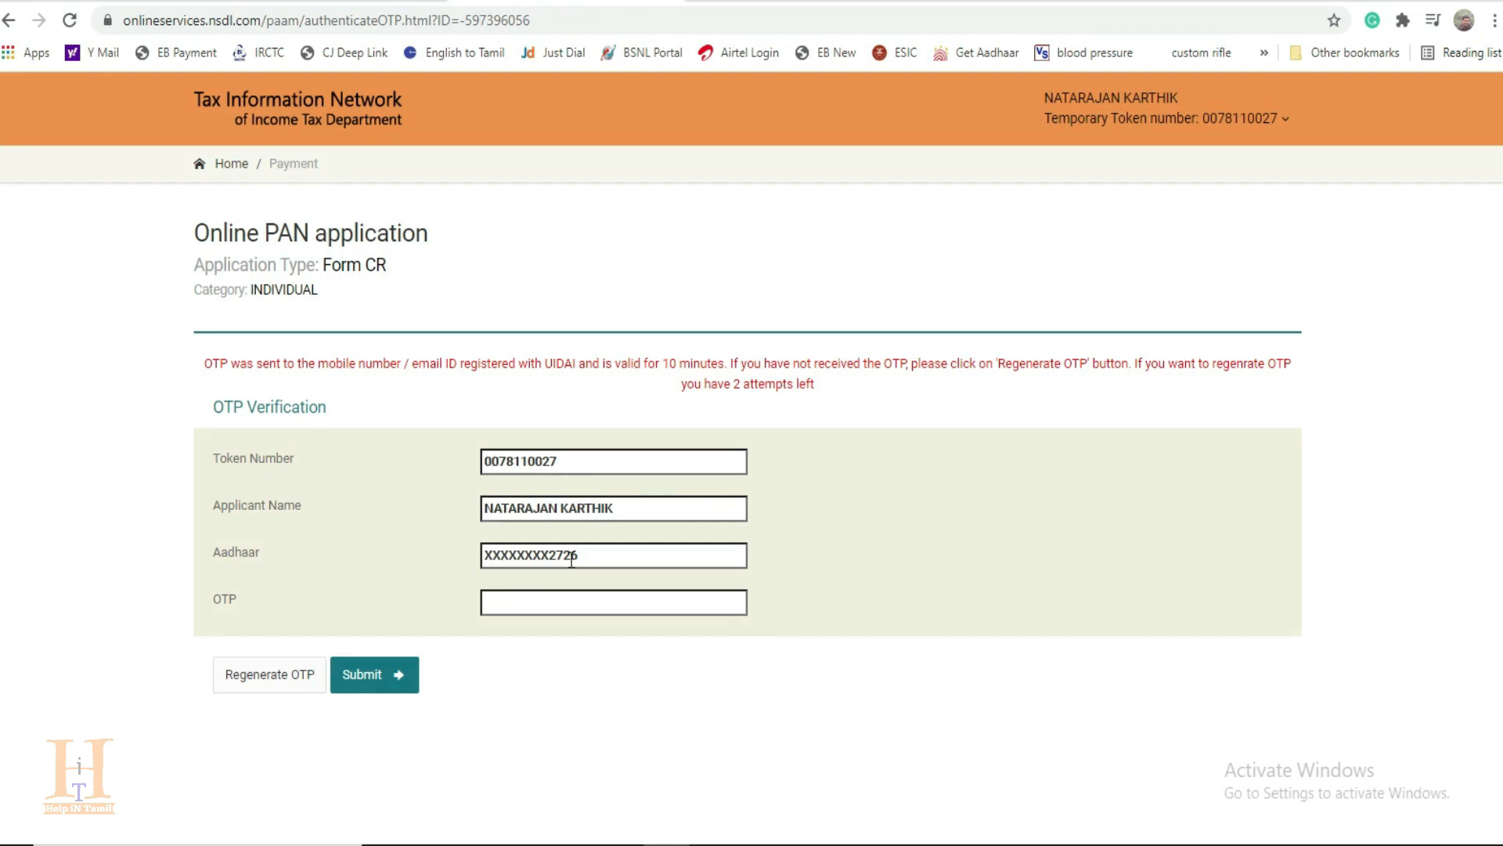
pyautogui.click(521, 604)
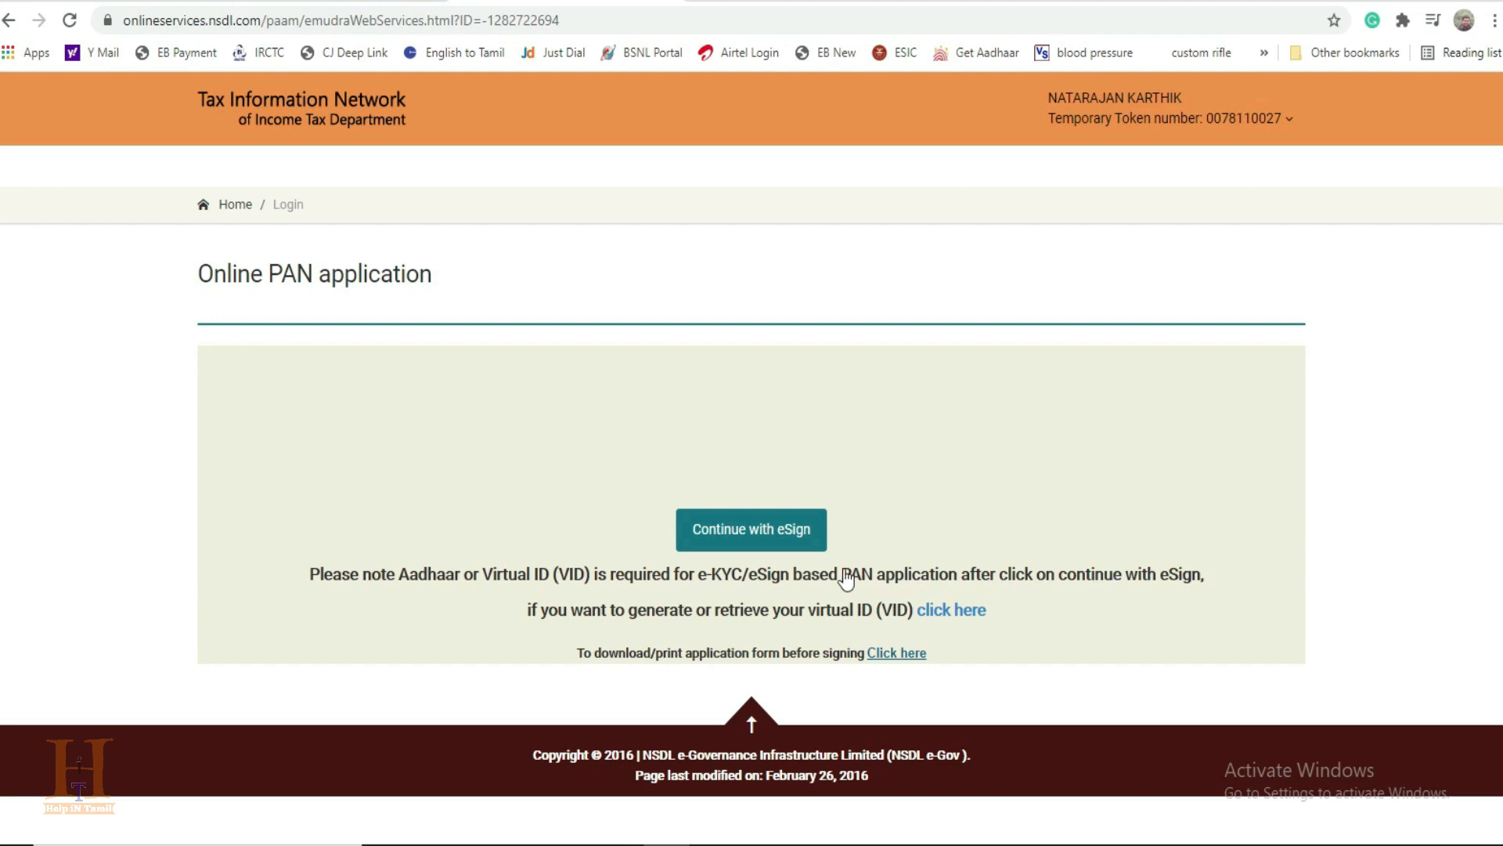
pyautogui.click(743, 529)
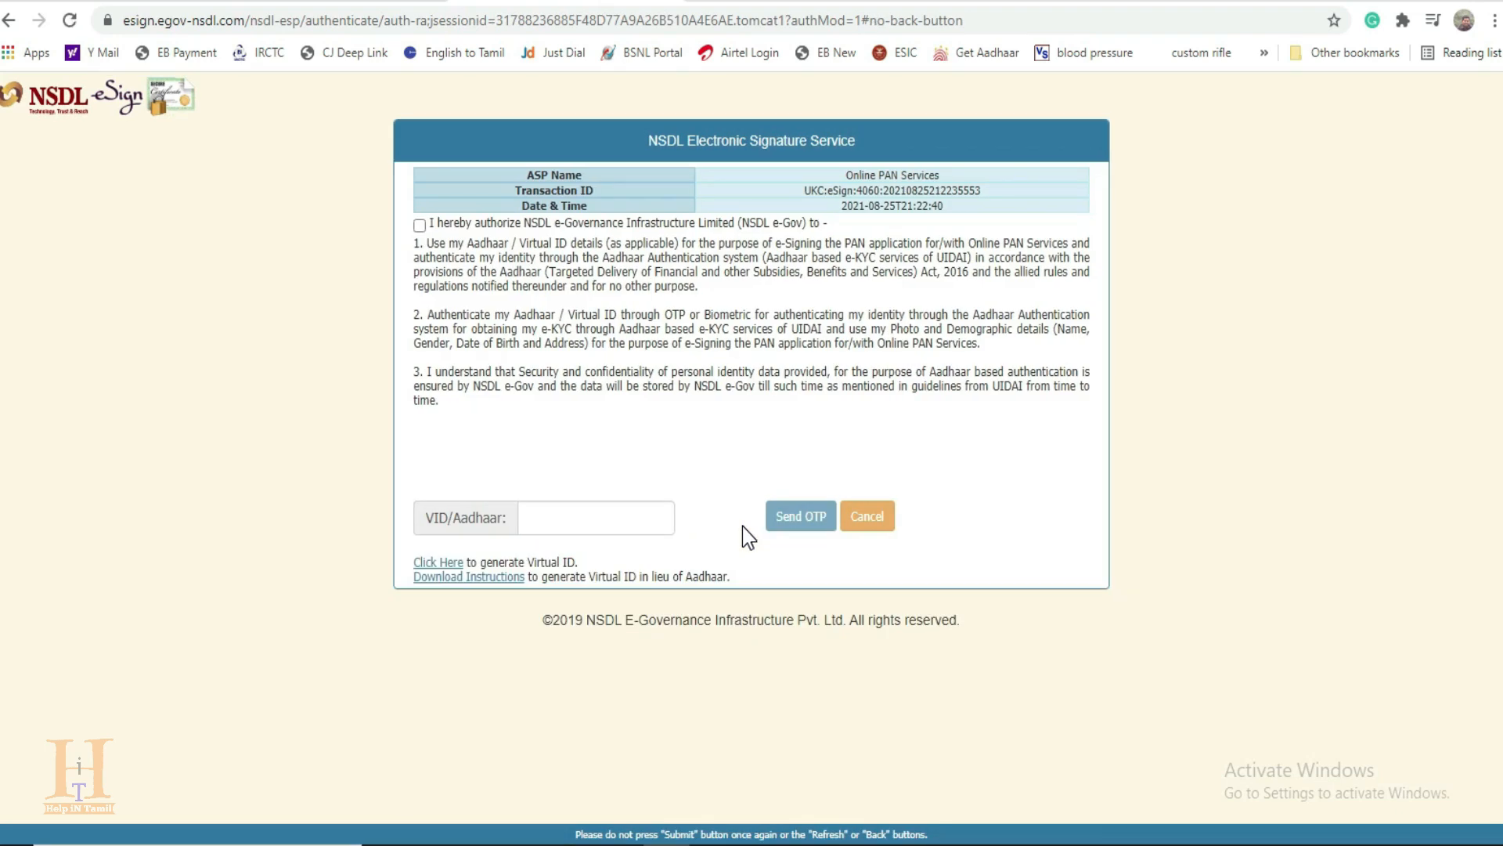
# Step: Authorize NSDL e-Governance in the electronic signature service, enter the Aadhaar number and request the OTP
pyautogui.click(419, 225)
pyautogui.click(596, 518)
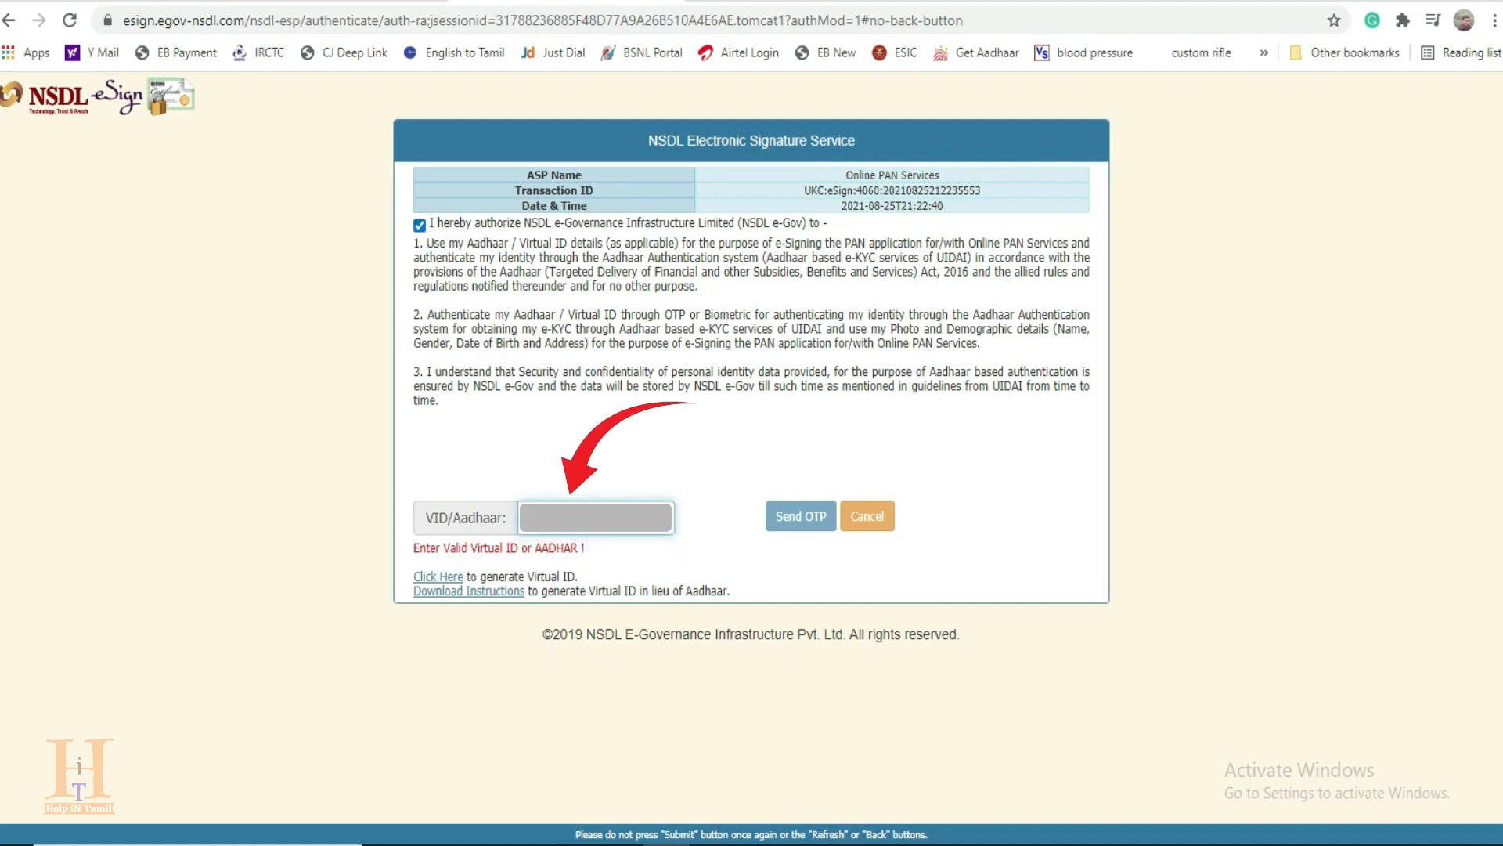
pyautogui.write('*')
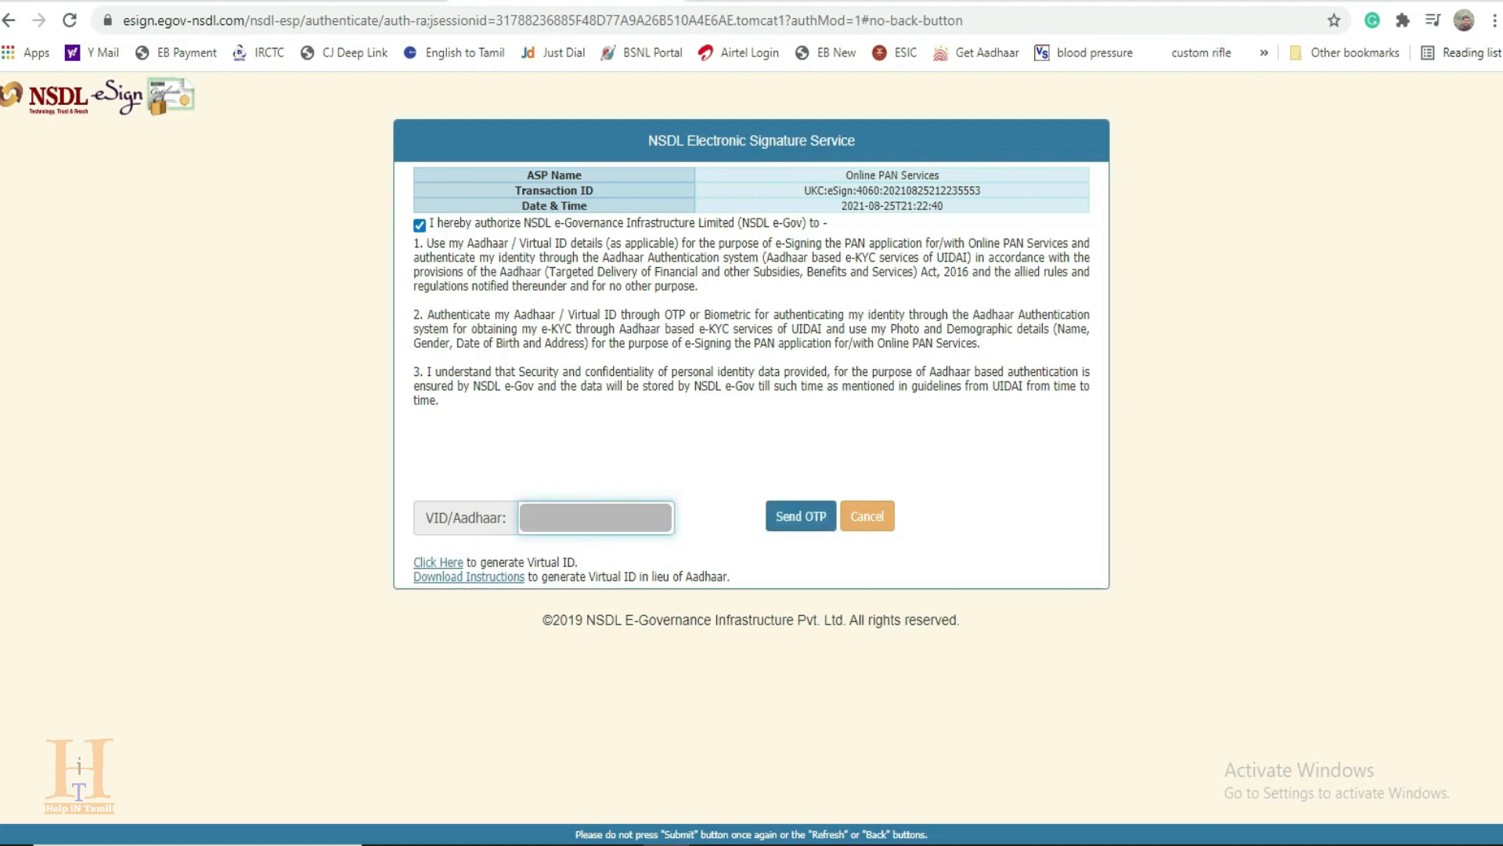
pyautogui.click(807, 520)
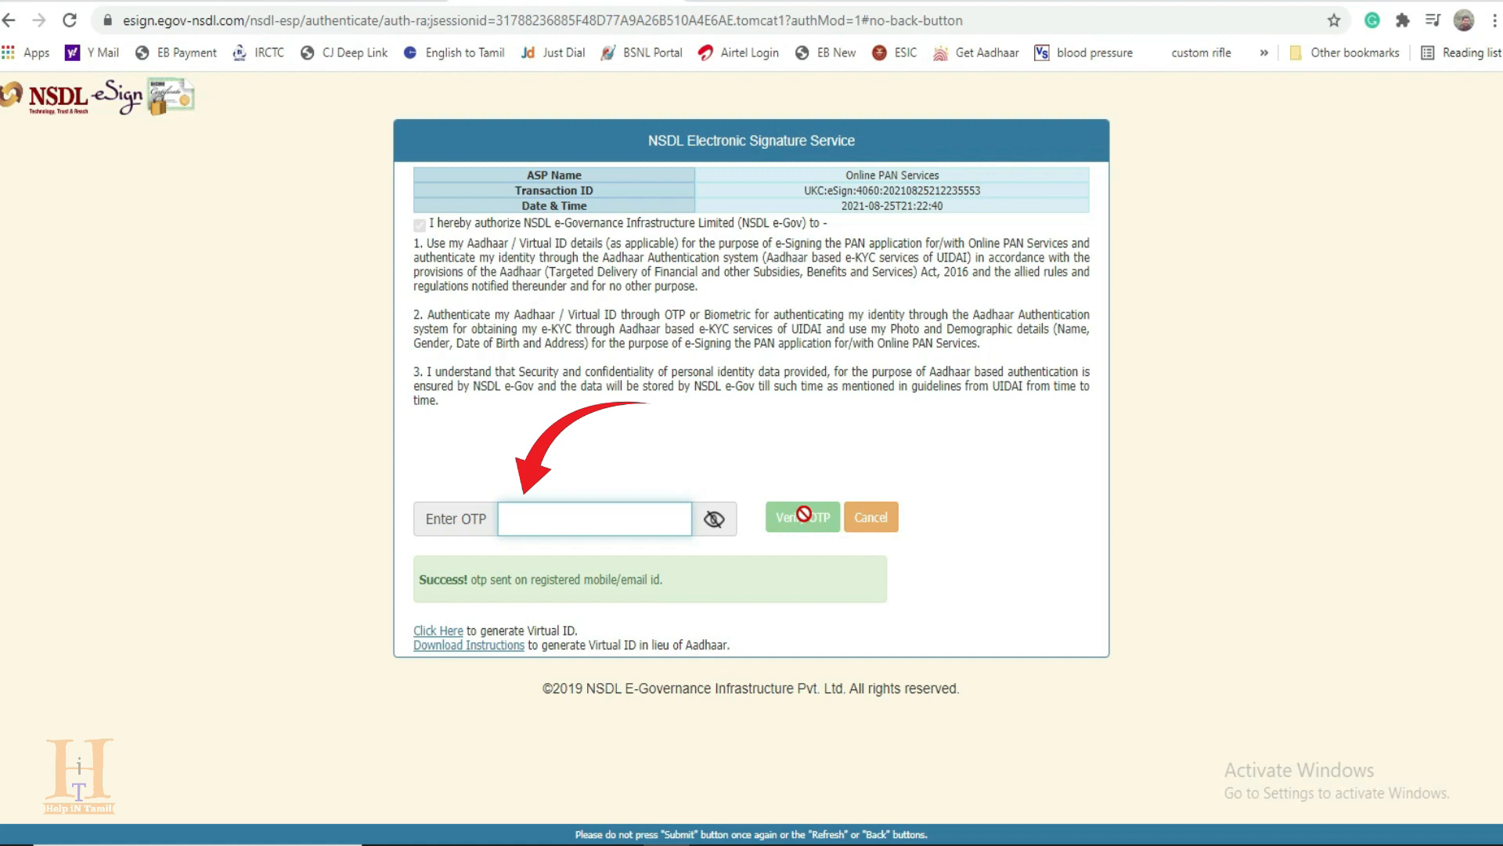
# Step: Enter and verify the eSign OTP, and dismiss the browser's offer to save it as a password
pyautogui.write('••••••')
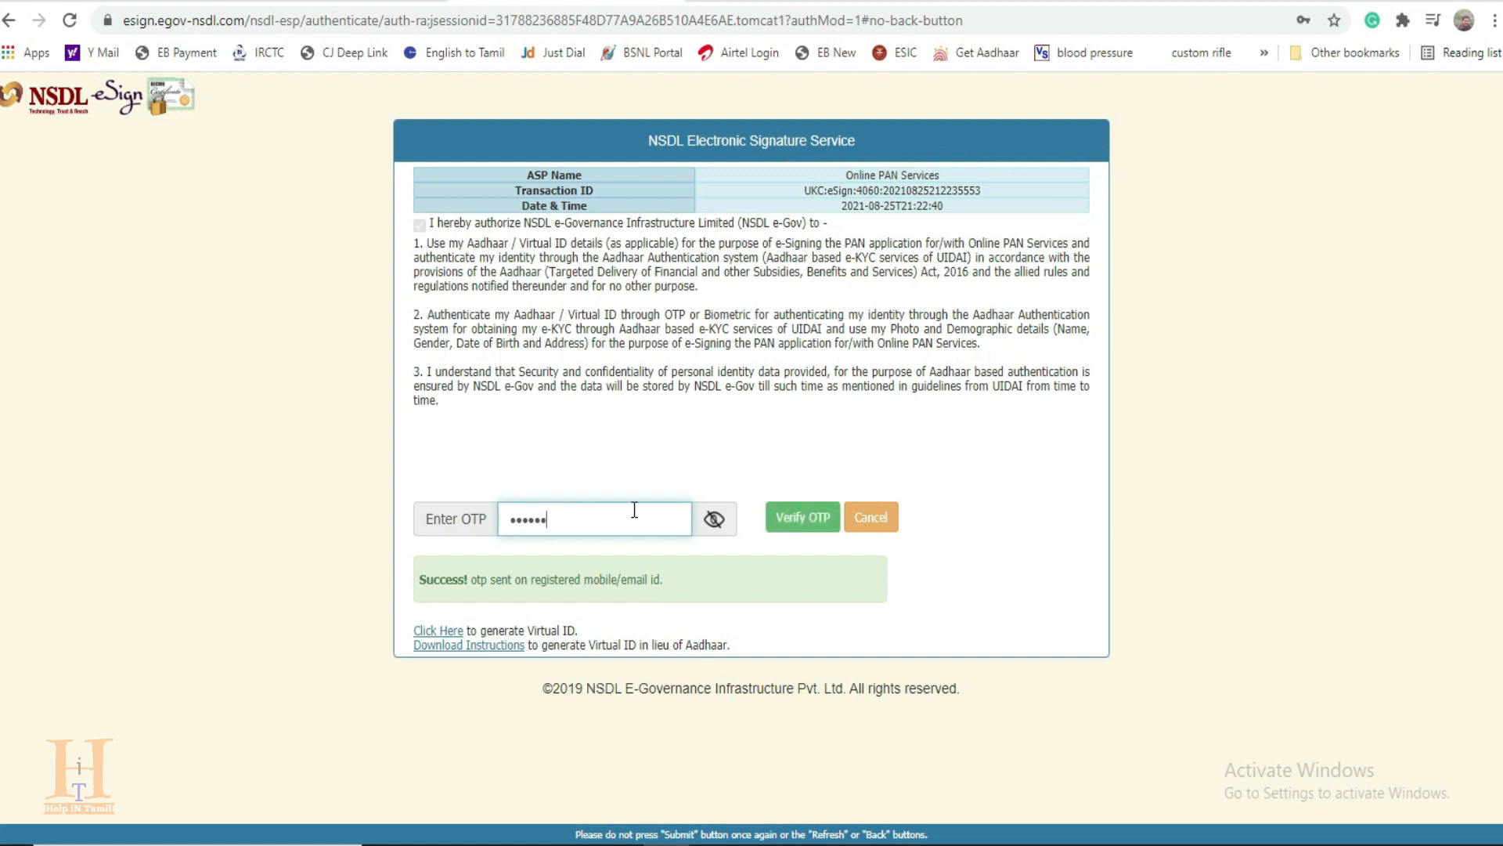
pyautogui.click(804, 527)
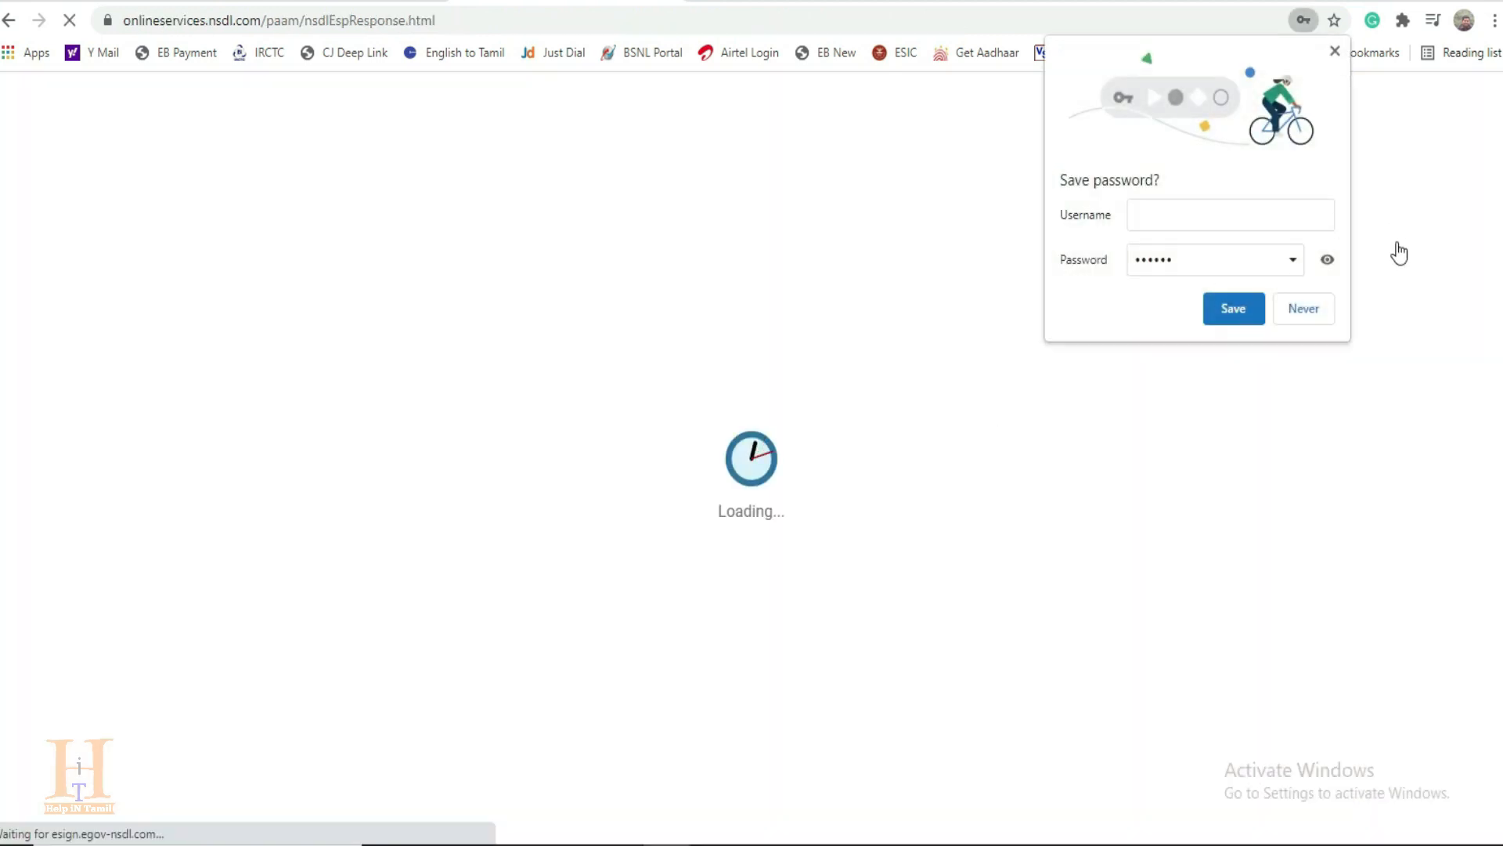
pyautogui.click(1335, 52)
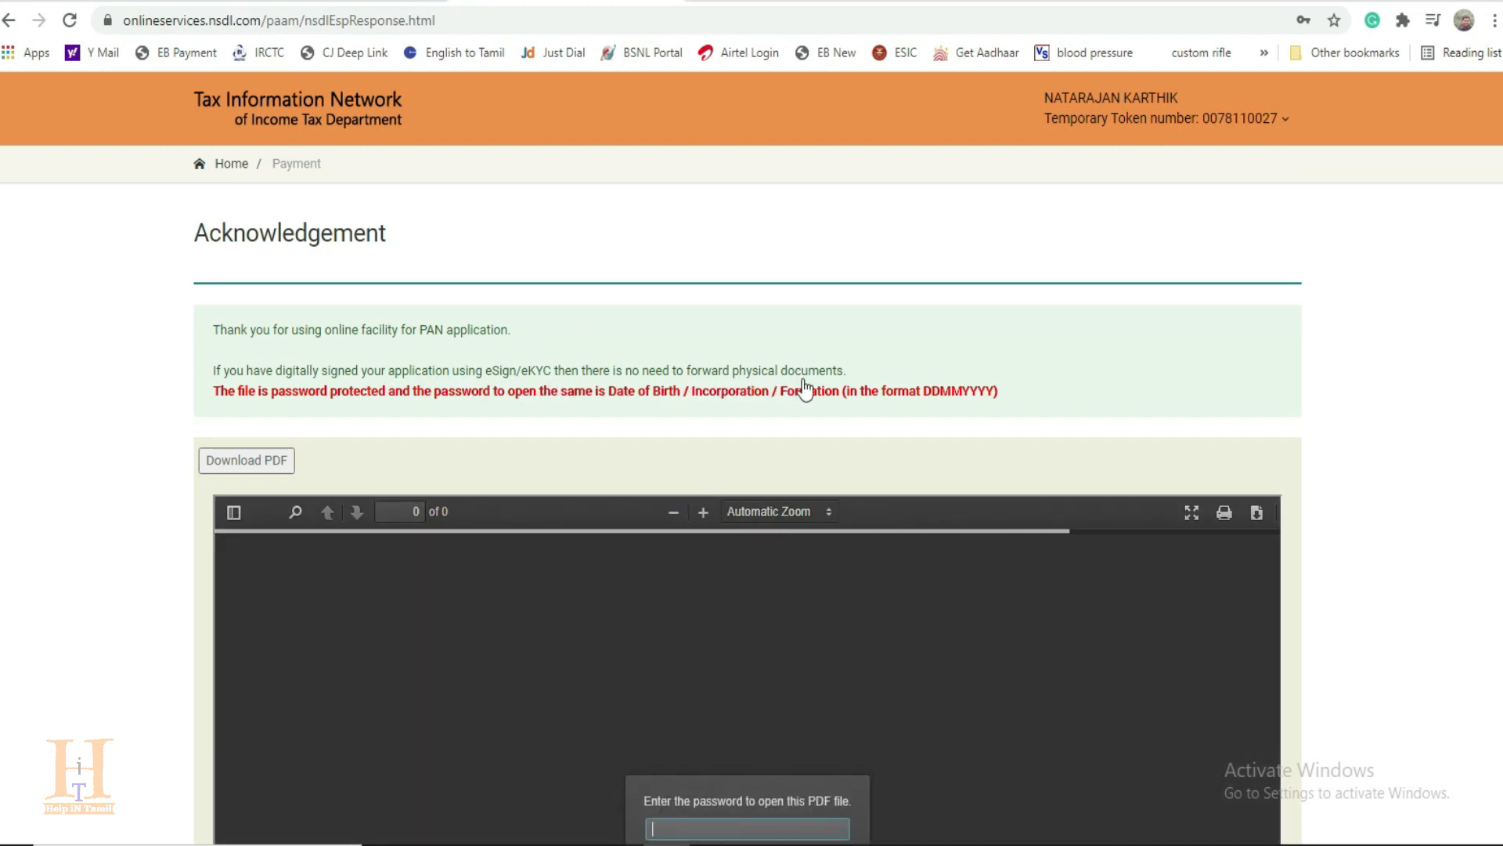
# Step: Unlock the acknowledgement PDF by entering its file password
pyautogui.scroll(-3, 830, 389)
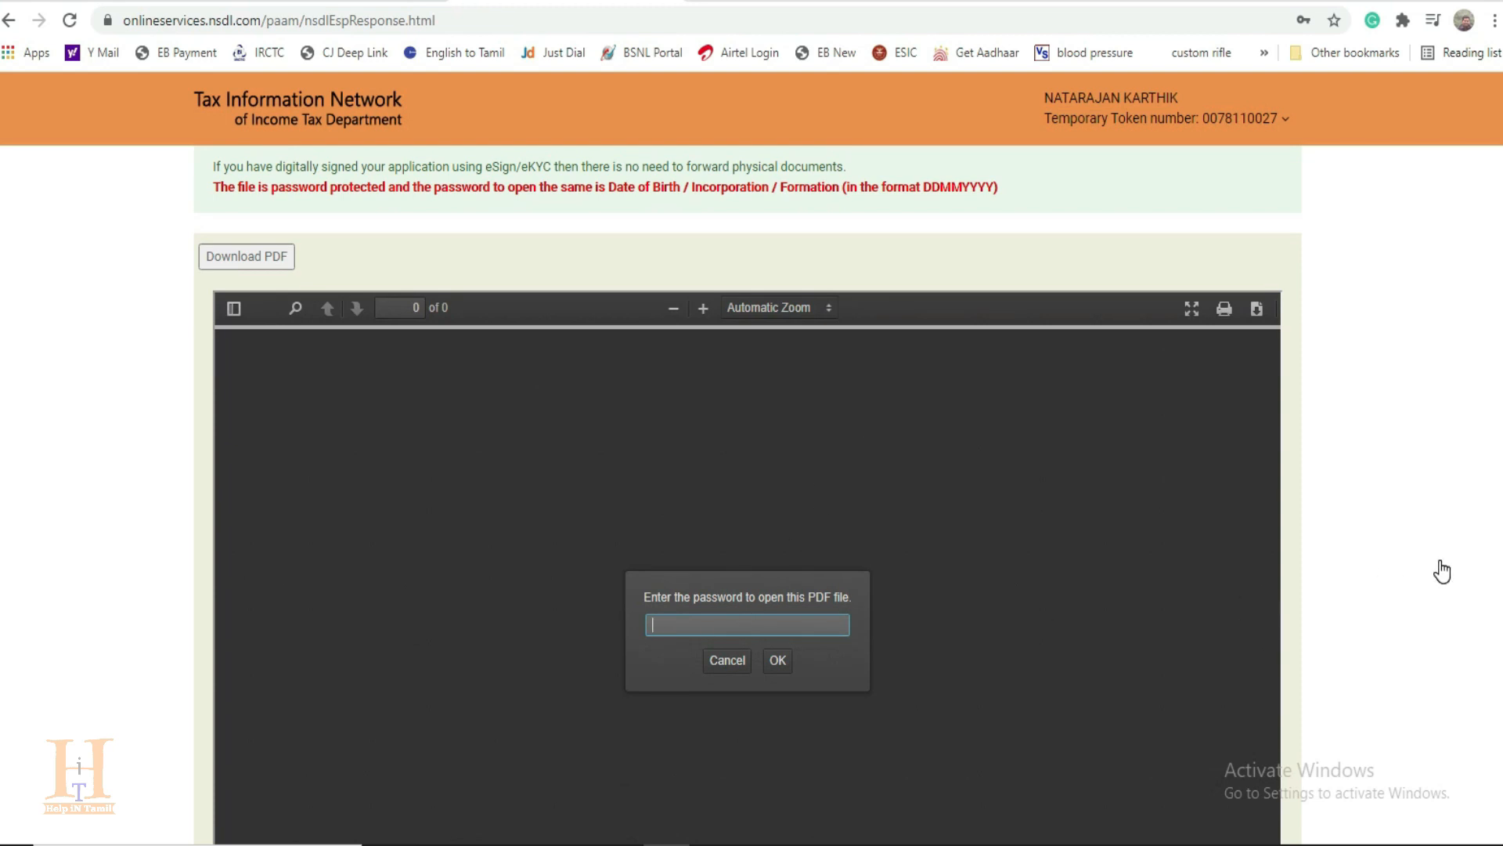
pyautogui.click(775, 660)
pyautogui.scroll(3, 776, 660)
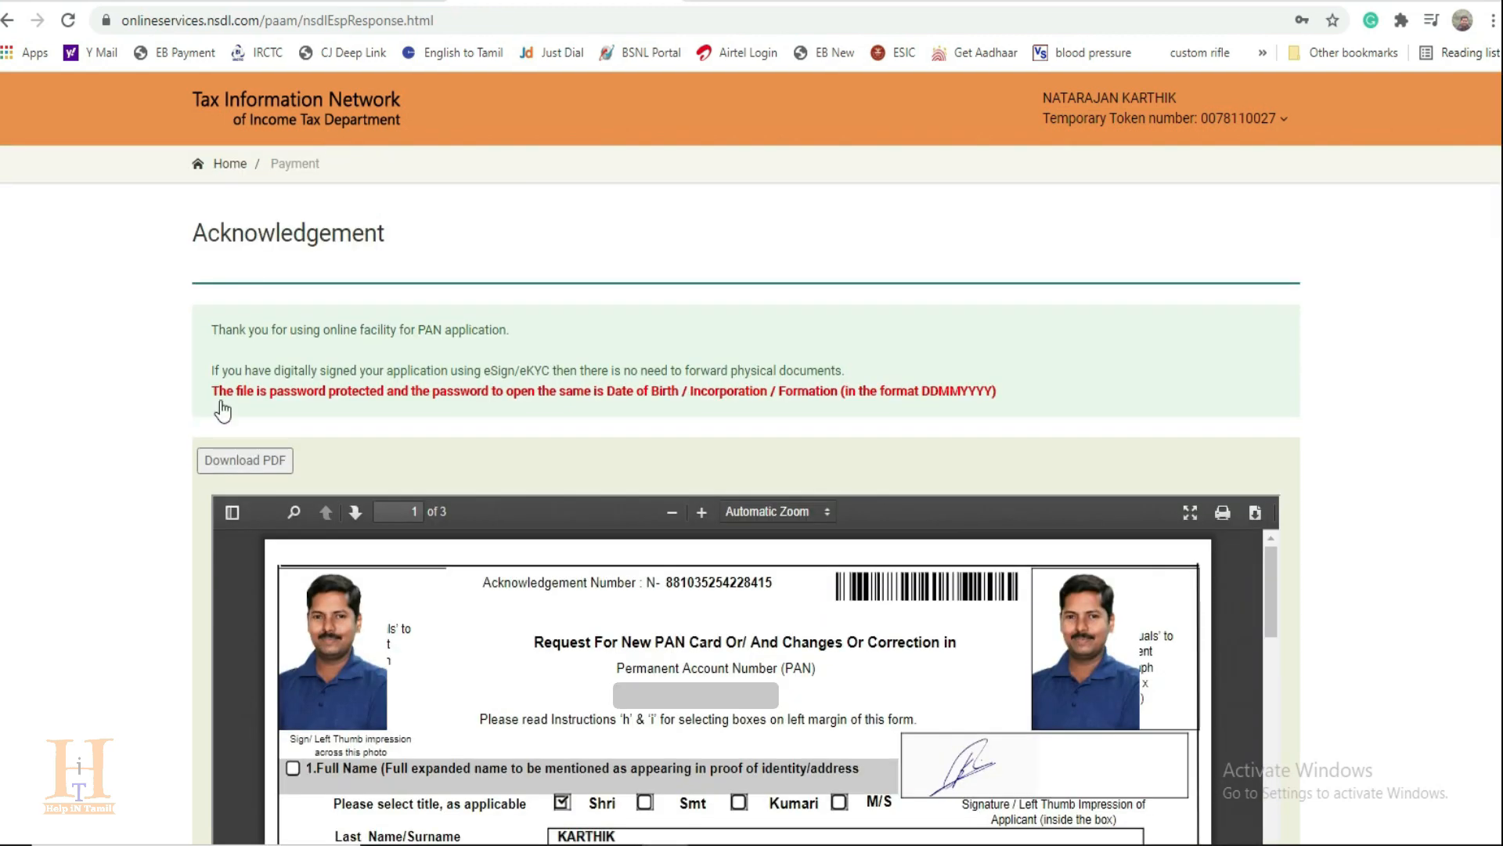
# Step: Download the acknowledgement PDF and highlight the acknowledgement number at the head of its first page
pyautogui.click(252, 464)
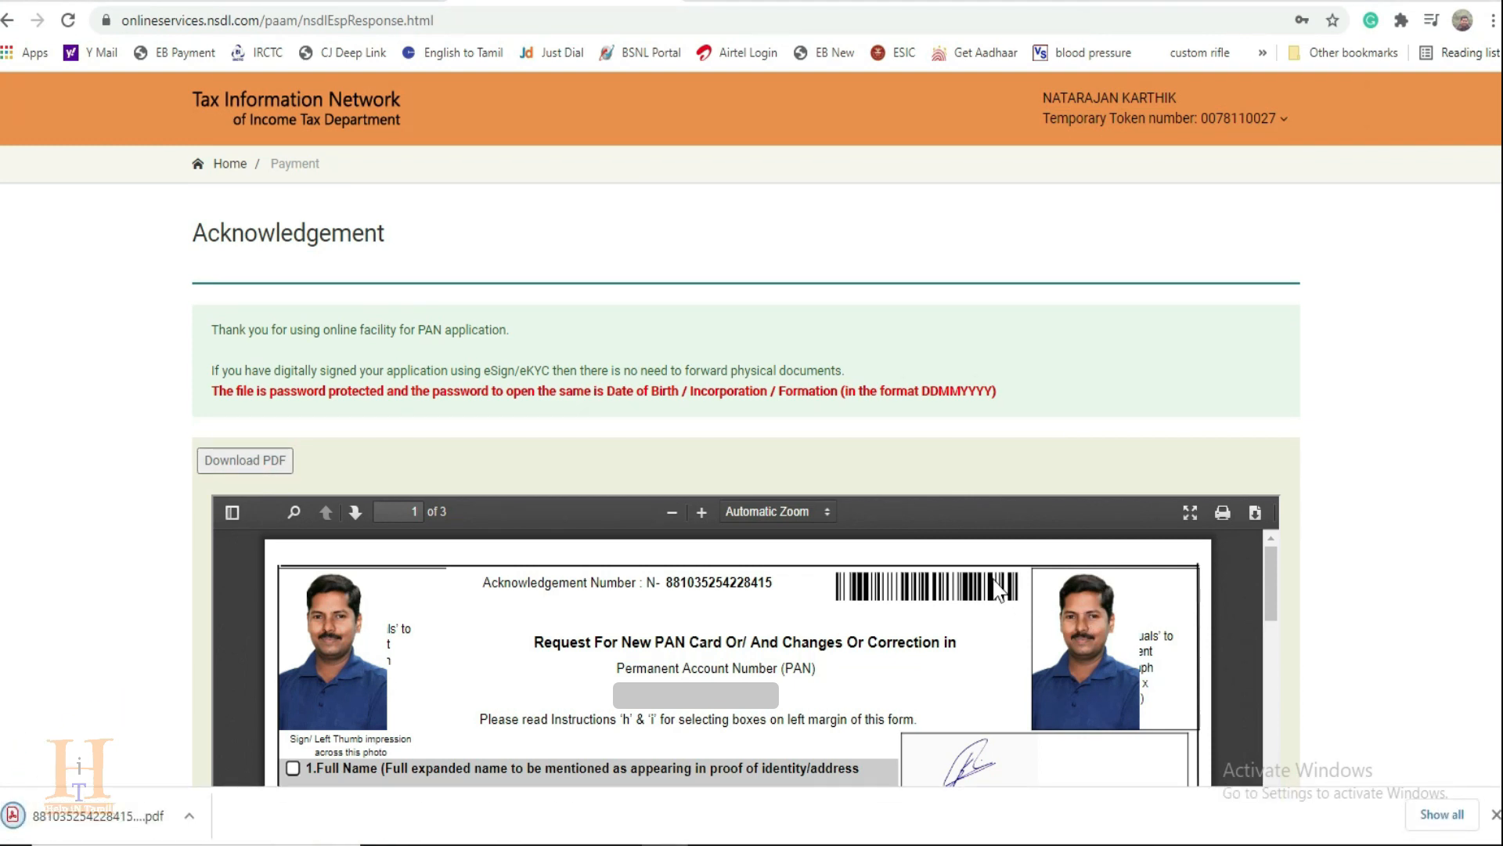
pyautogui.tripleClick(485, 582)
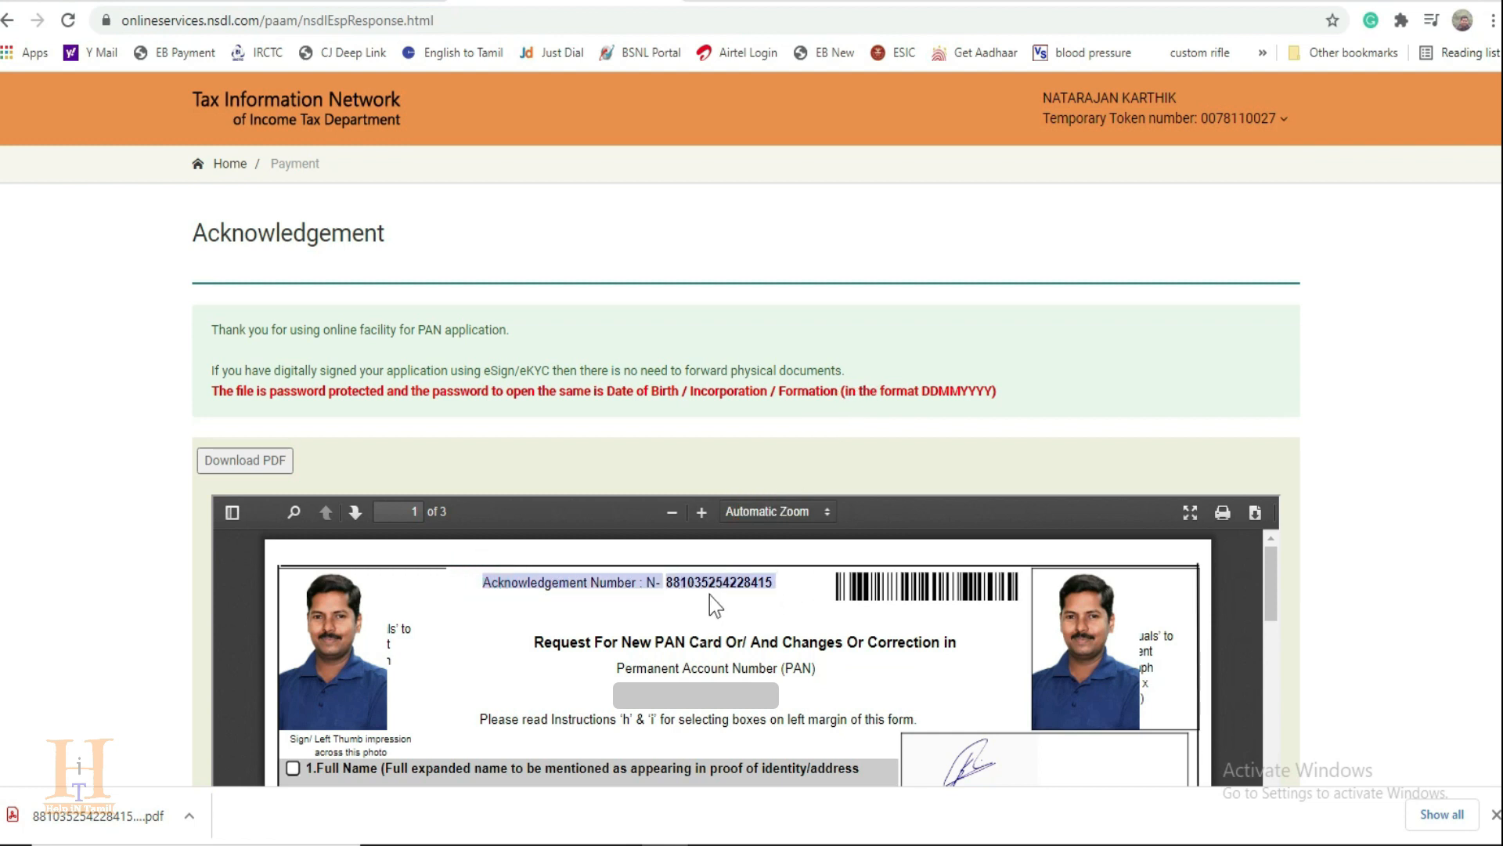
pyautogui.click(667, 582)
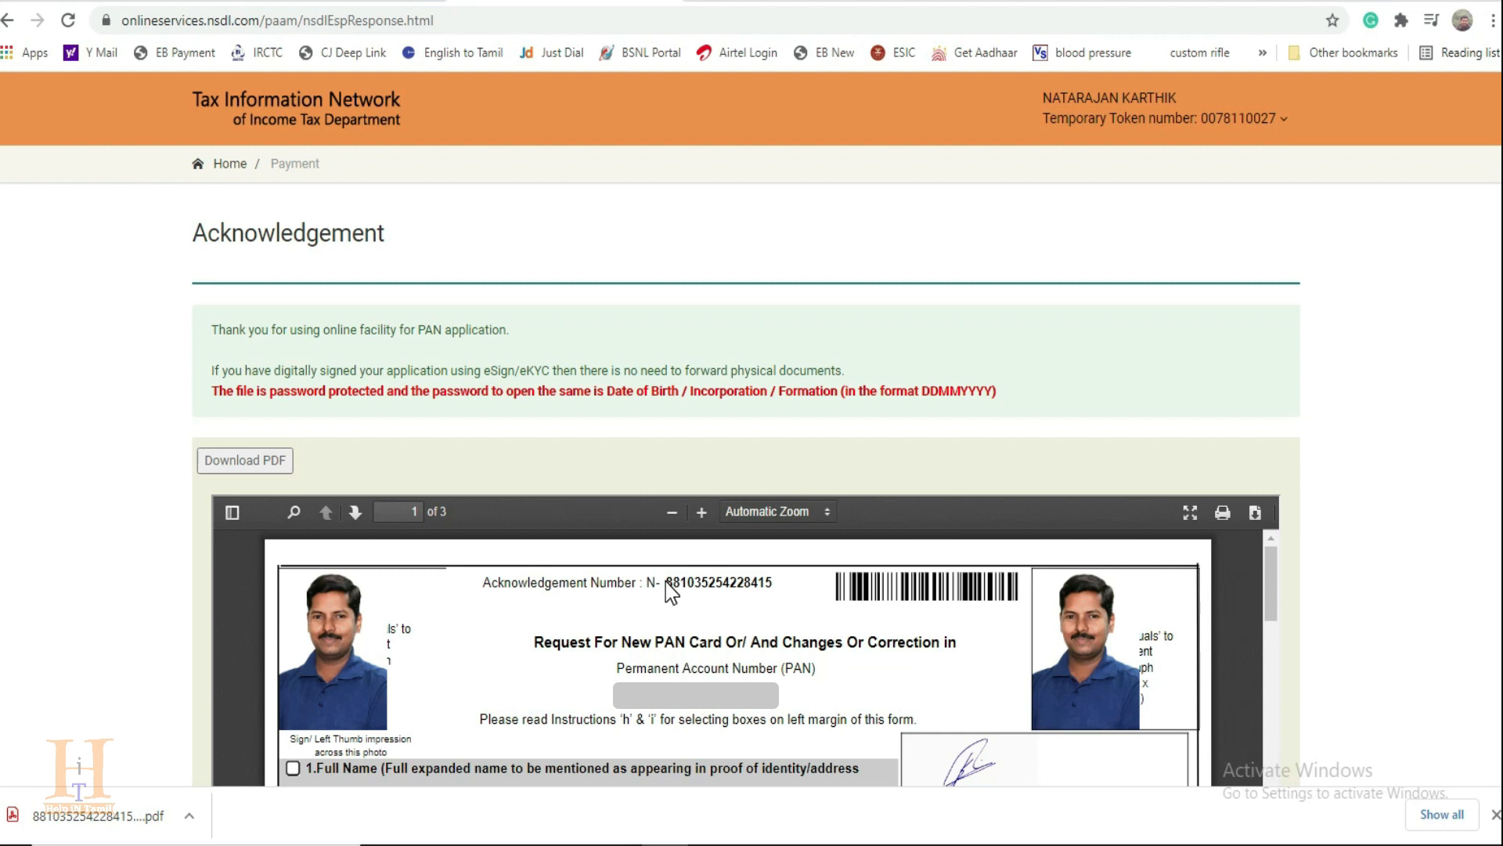
# Step: Copy the acknowledgement number, without its N- prefix, from the head of the acknowledgement PDF
pyautogui.moveTo(671, 580); pyautogui.dragTo(775, 584)
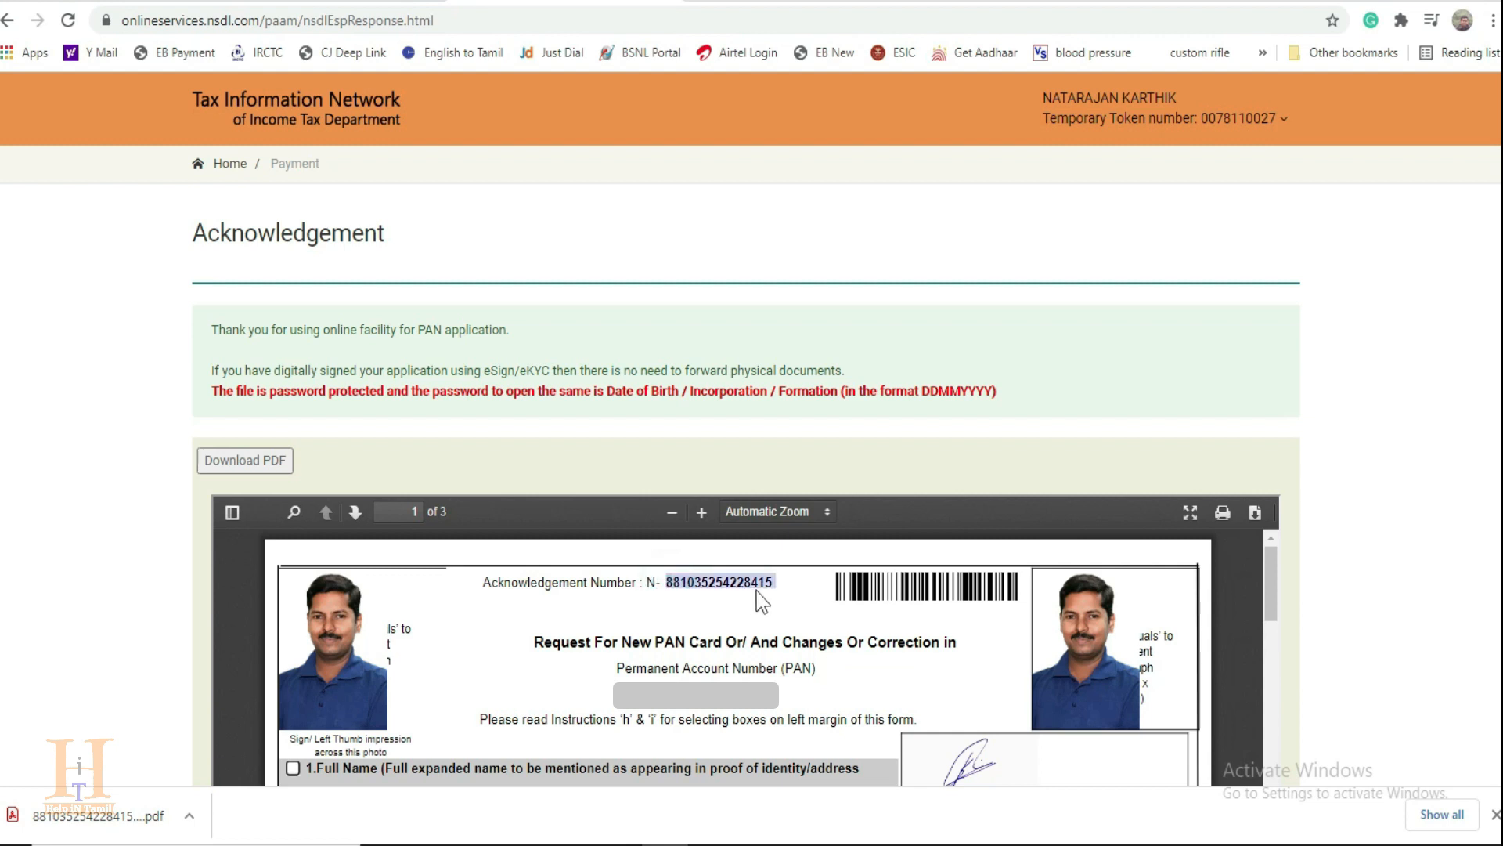
pyautogui.rightClick(727, 580)
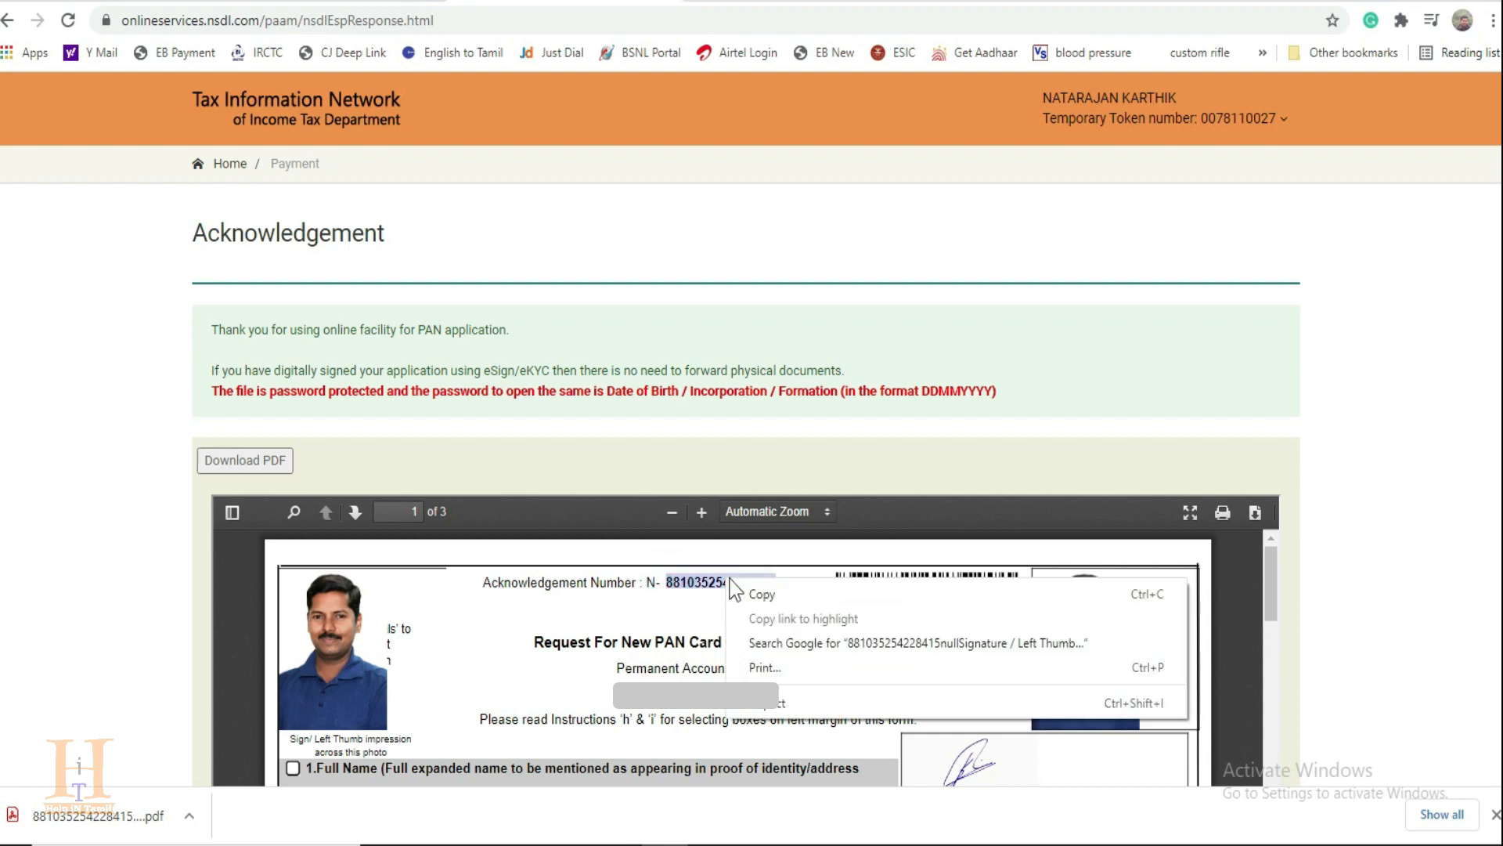
pyautogui.click(765, 593)
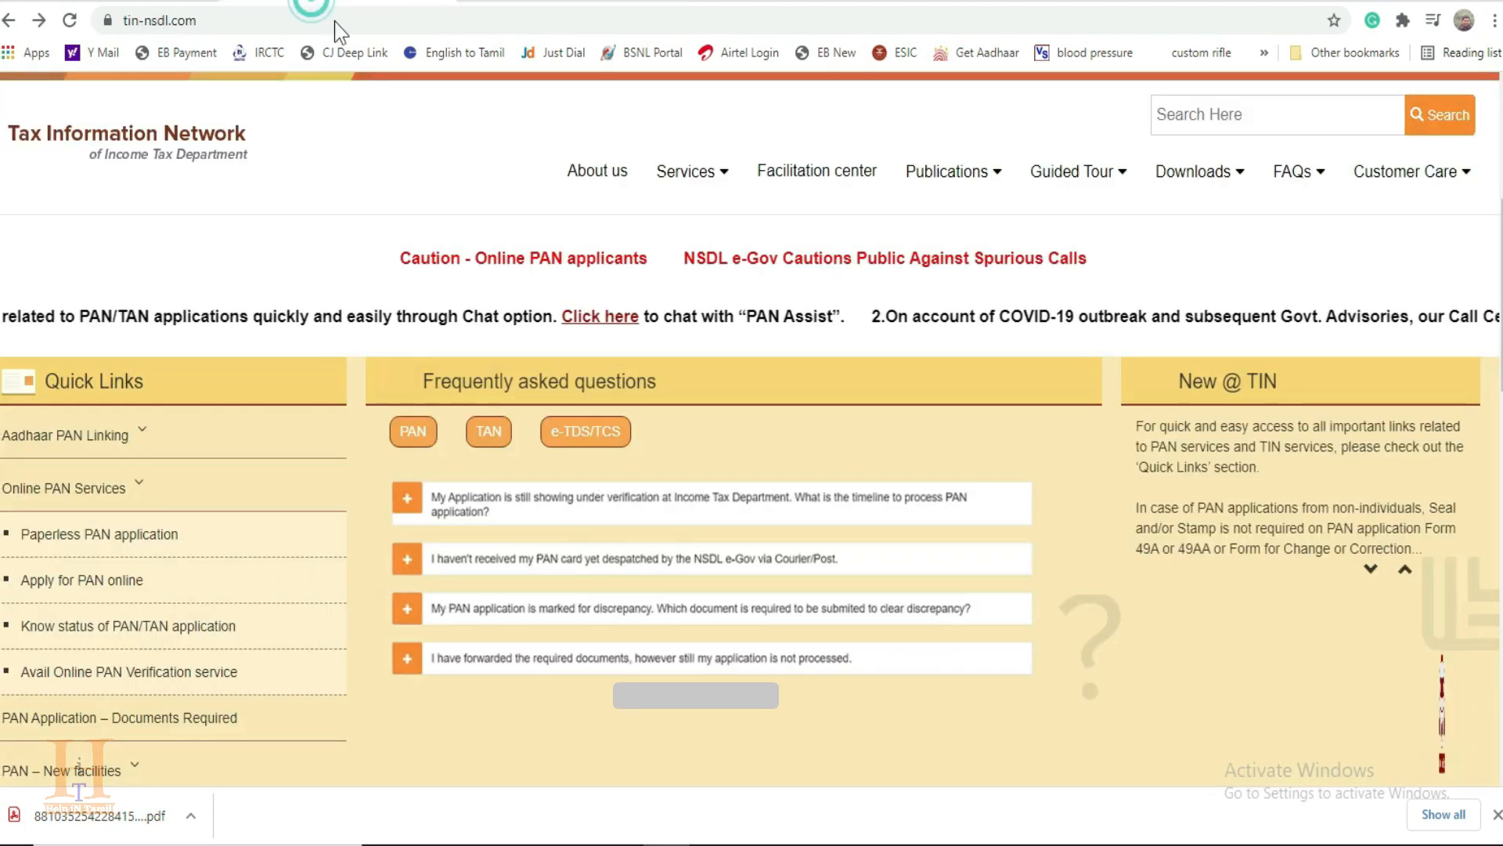
# Step: Open the PAN/TAN application status tracker from the TIN-NSDL home page, choose PAN - New / Change Request and paste the acknowledgement number
pyautogui.click(132, 632)
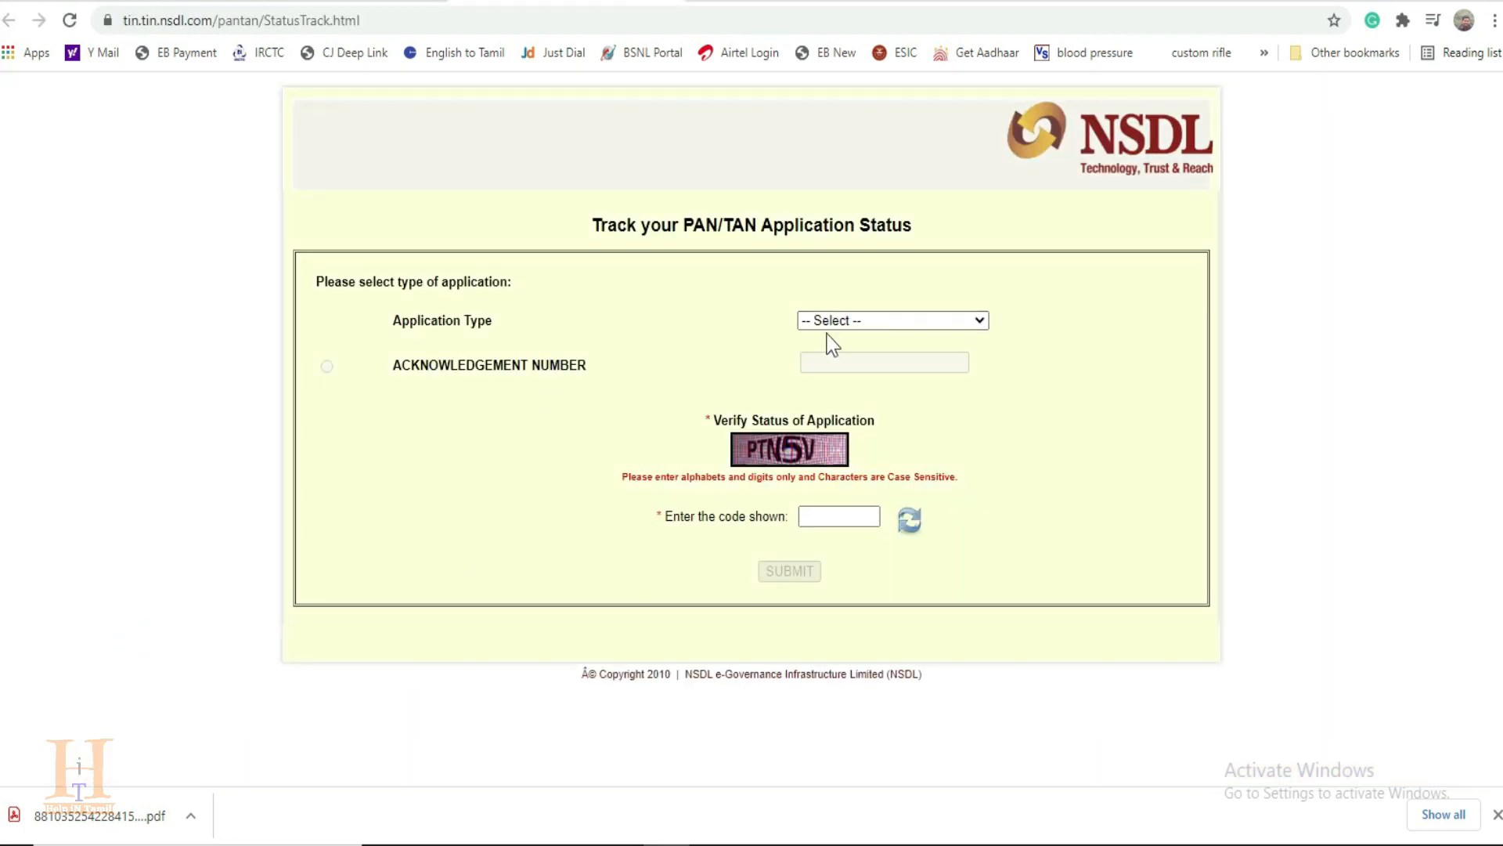
pyautogui.click(888, 324)
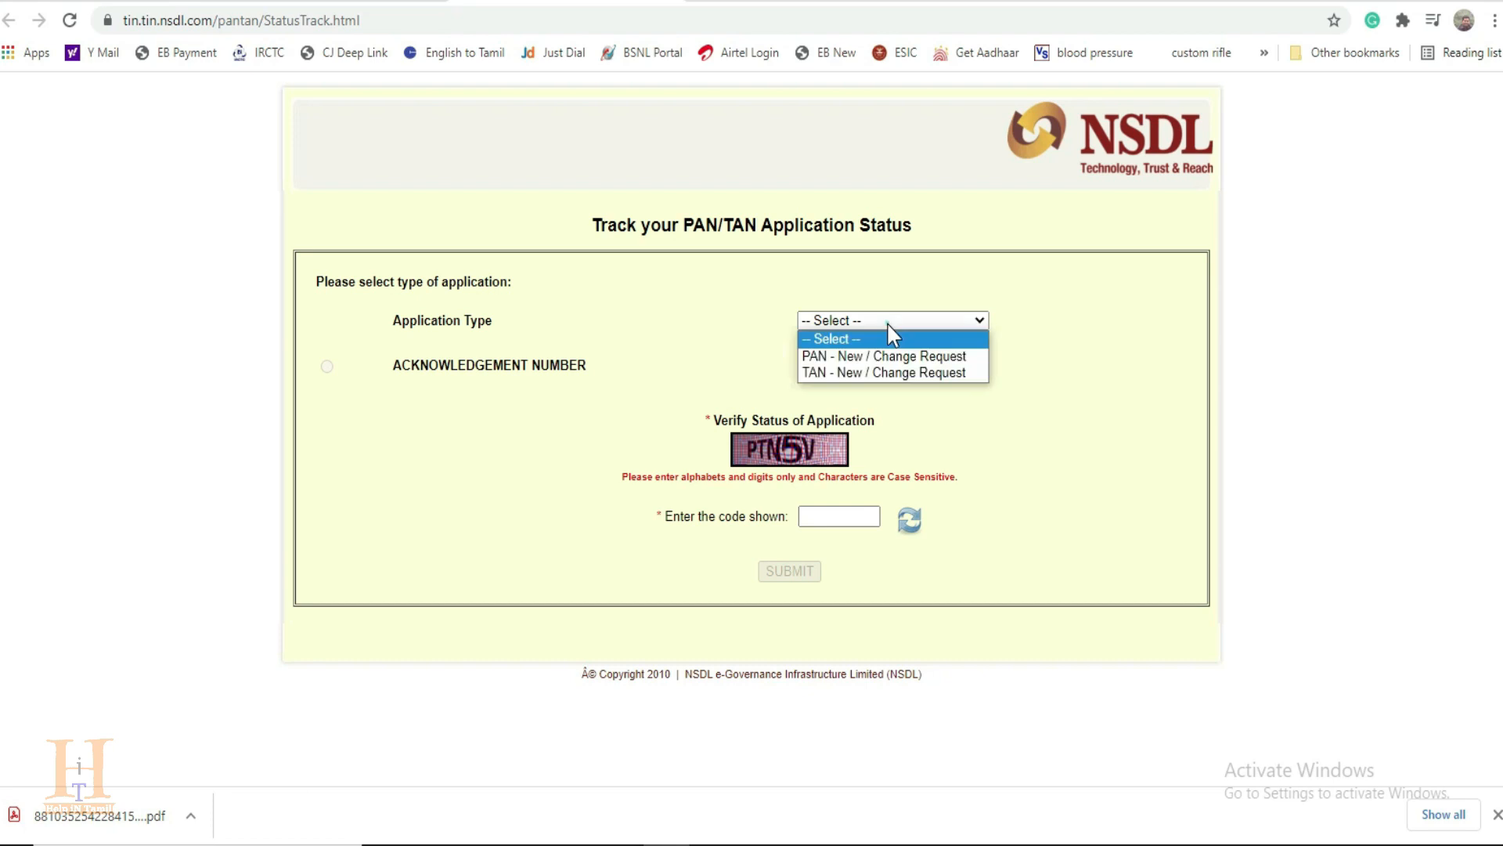
pyautogui.click(933, 360)
pyautogui.click(738, 362)
pyautogui.hotkey('ctrl', 'v')
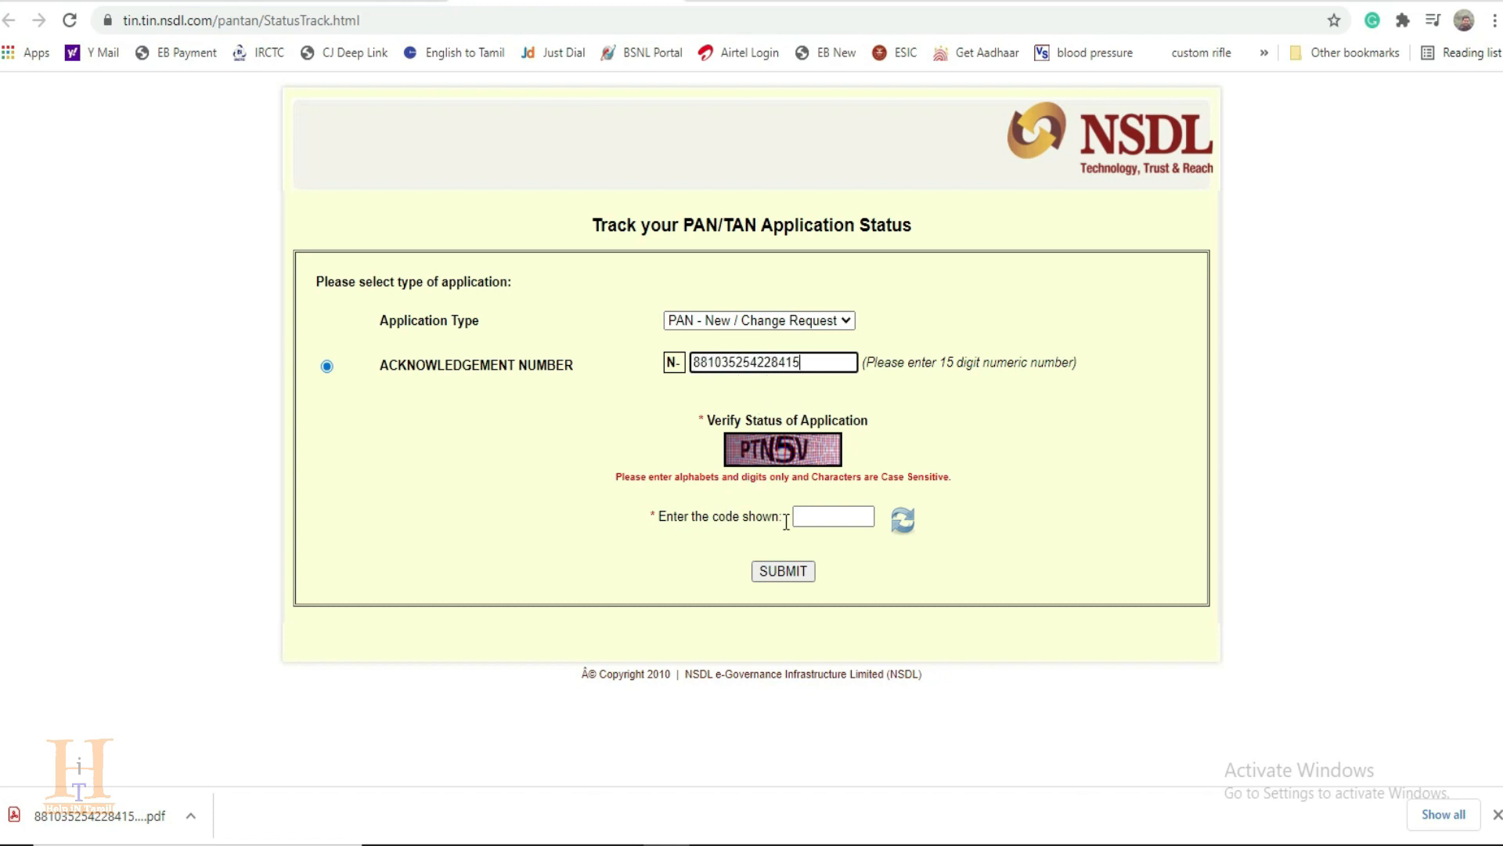
# Step: Enter the displayed captcha code and submit the application status query
pyautogui.click(819, 517)
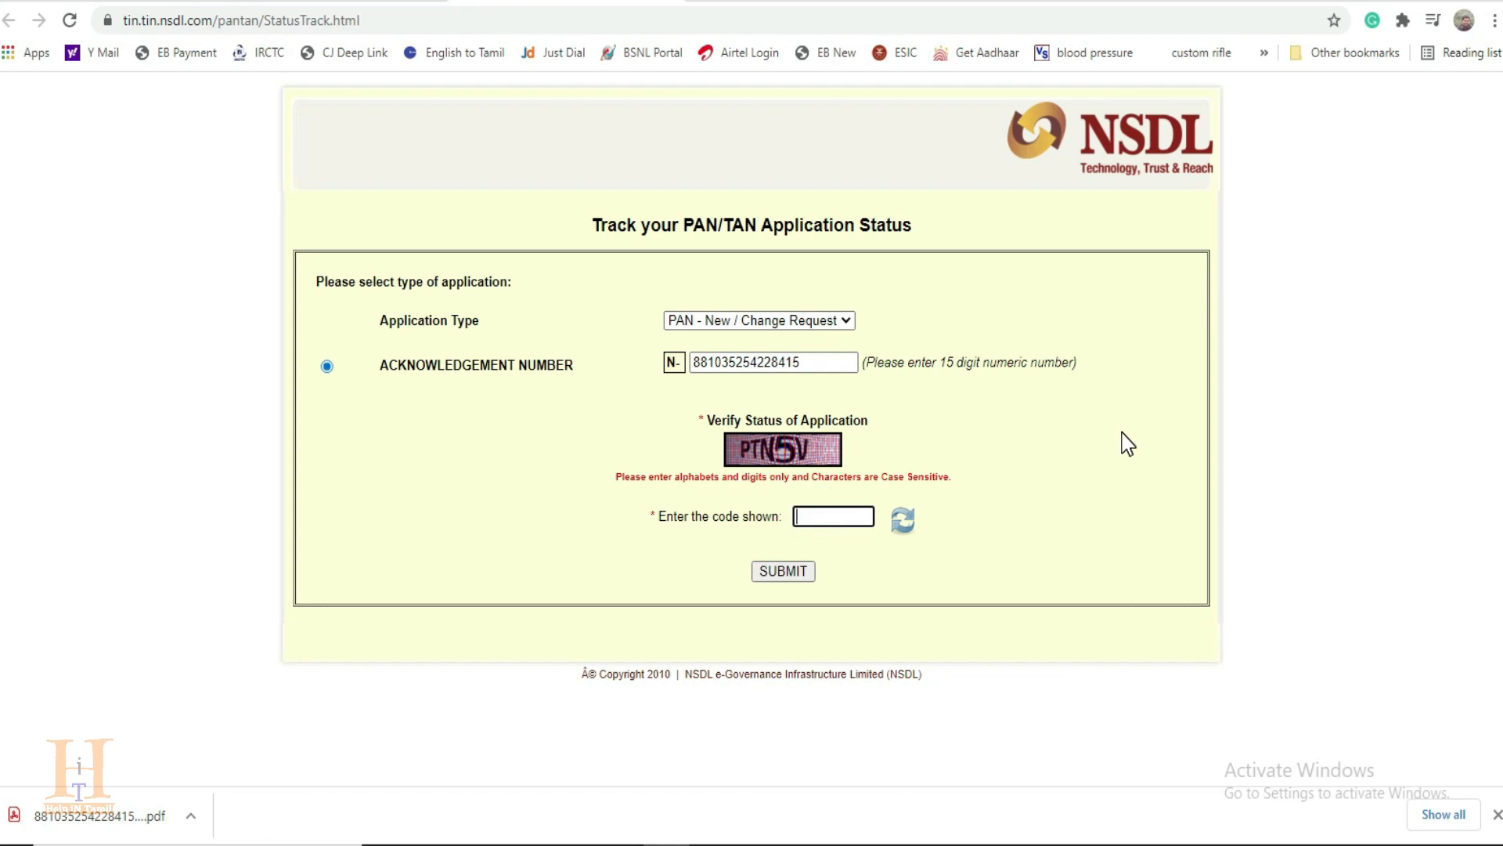
pyautogui.write('PTN5V')
pyautogui.click(784, 574)
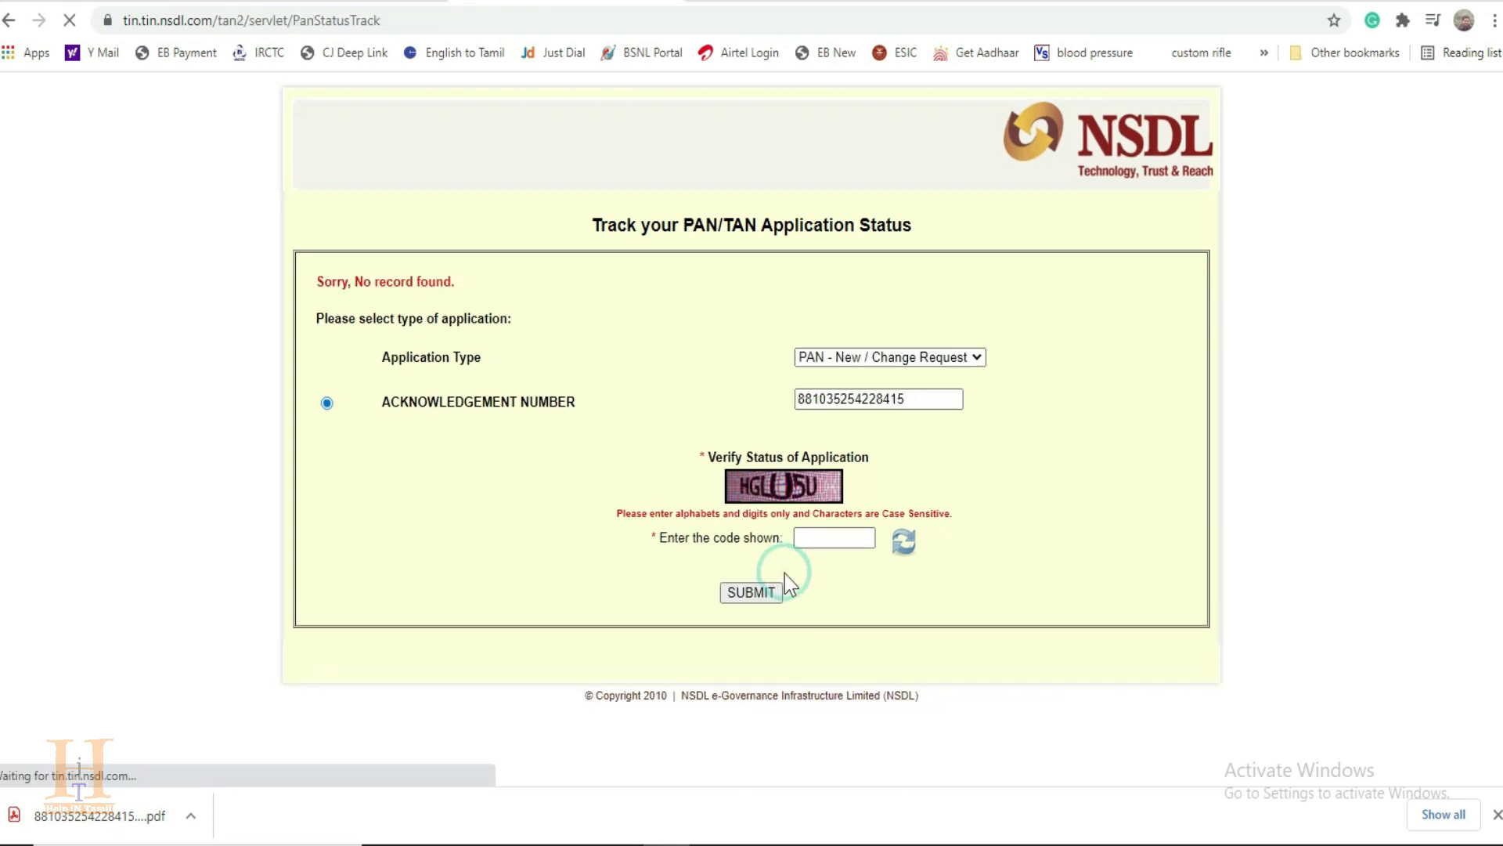